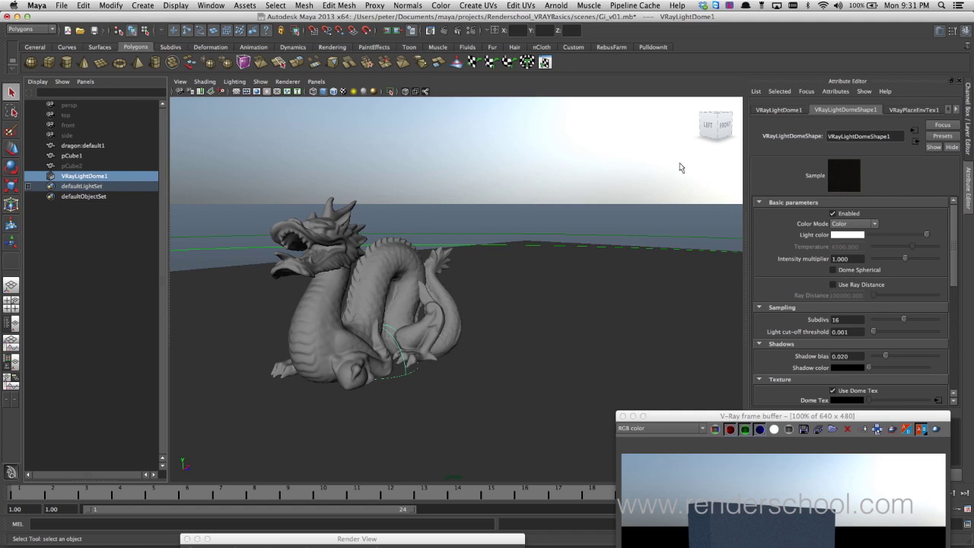
# - Turn on Dome Spherical for the V-Ray dome light
pyautogui.moveTo(828, 415); pyautogui.dragTo(638, 476)
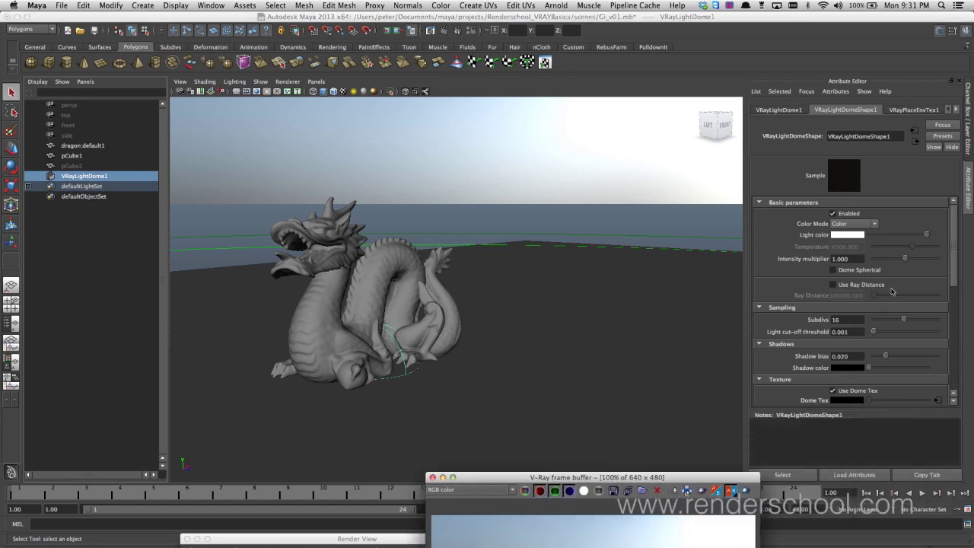
pyautogui.click(864, 272)
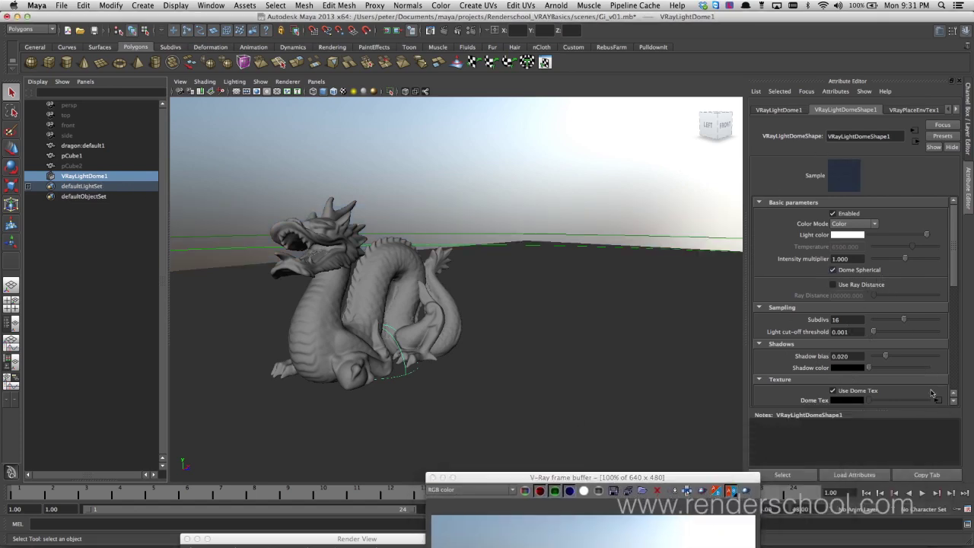
pyautogui.scroll(-5, 956, 305)
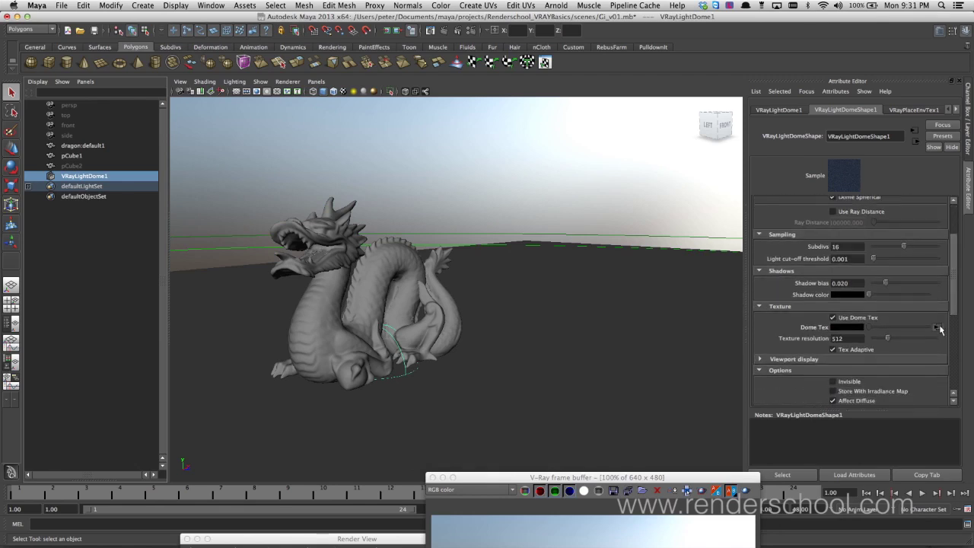
# - Bring up the dome texture's file node (heden01_low.exr) and expand its Extra VRay Attributes
pyautogui.click(938, 328)
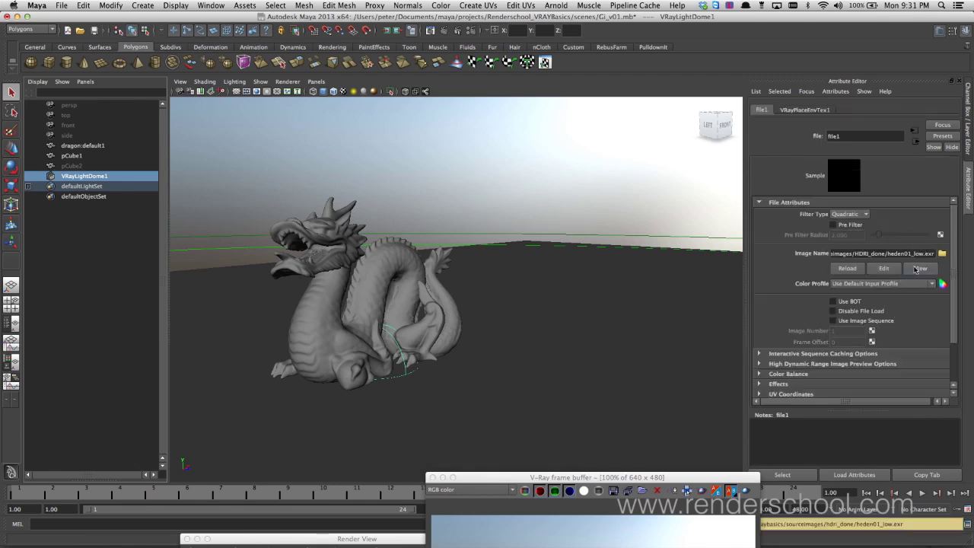
pyautogui.scroll(-4, 871, 304)
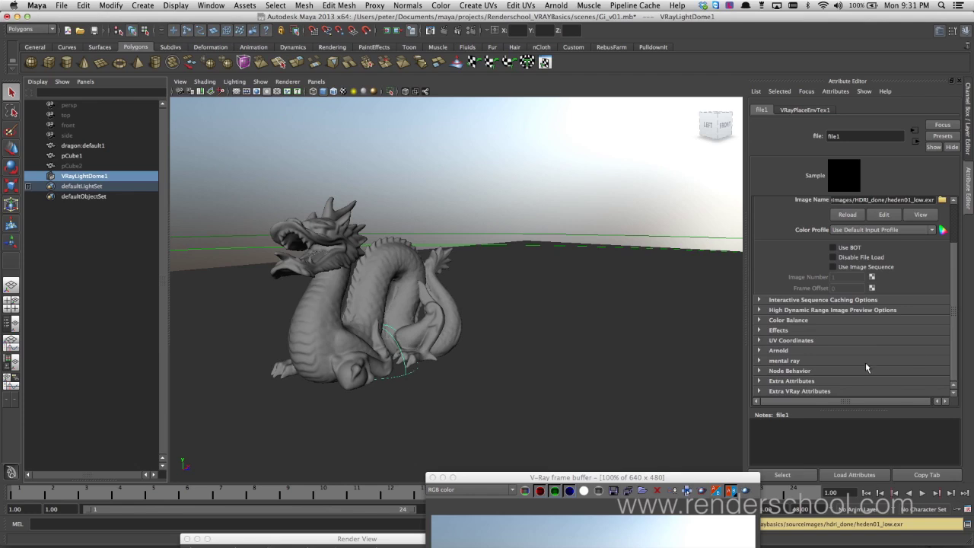
pyautogui.click(797, 391)
pyautogui.scroll(-2, 951, 344)
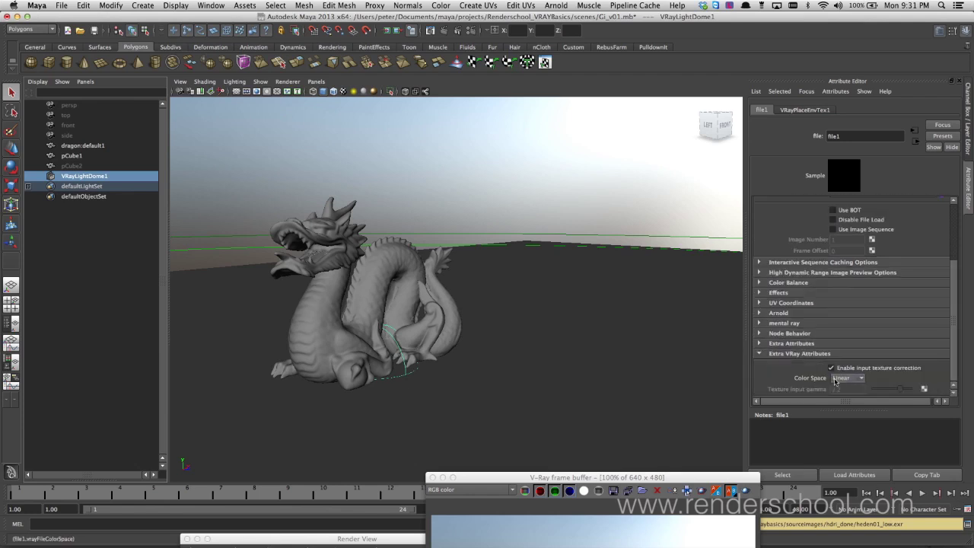
pyautogui.moveTo(587, 477); pyautogui.dragTo(611, 222)
pyautogui.keyDown('alt'); pyautogui.moveTo(337, 312); pyautogui.dragTo(384, 338); pyautogui.keyUp('alt')
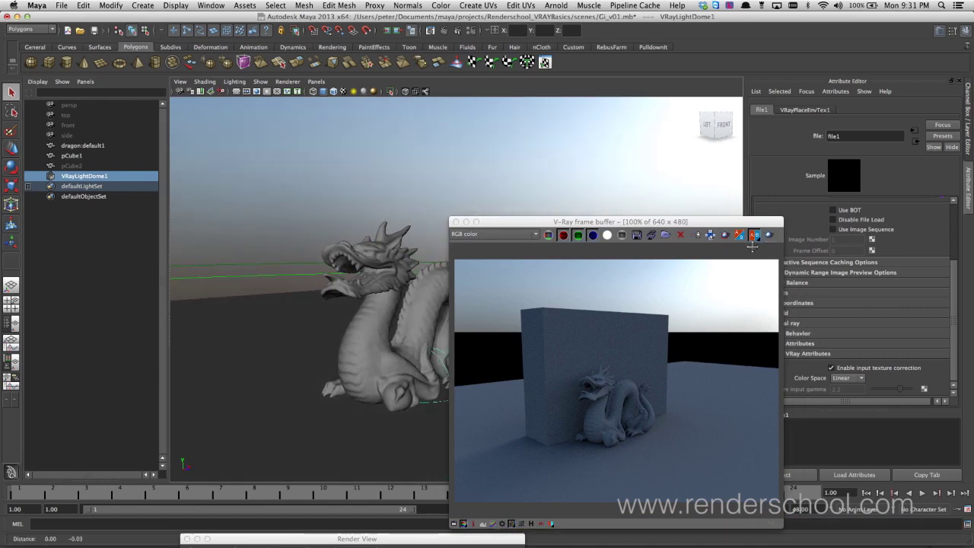
# - Re-render the dragon under the HDR sky and bring up the V-Ray Render Settings window
pyautogui.moveTo(530, 221); pyautogui.dragTo(537, 218)
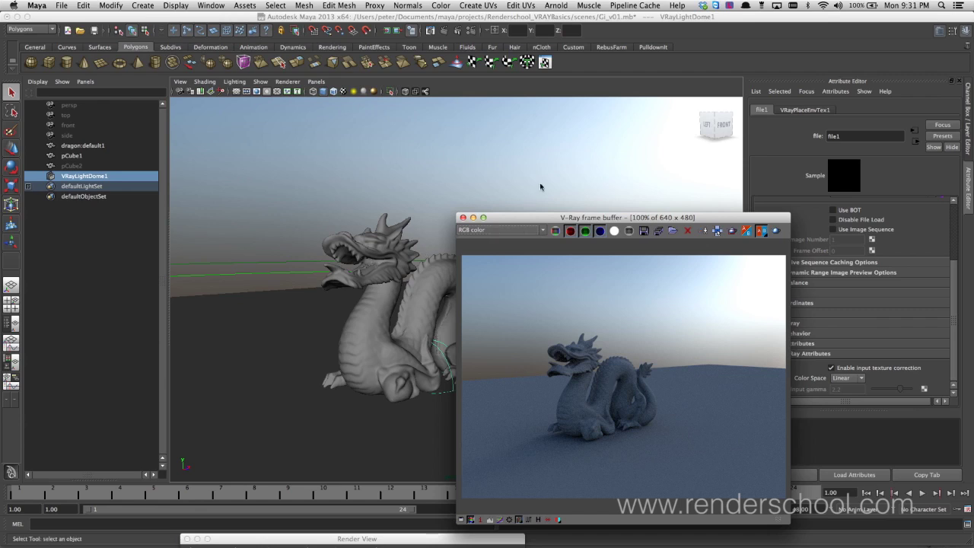
pyautogui.click(477, 32)
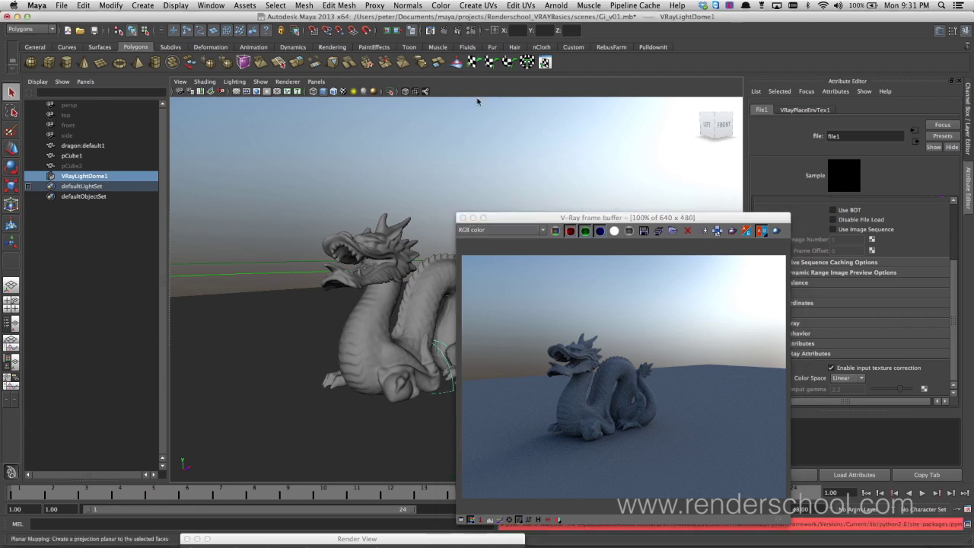
pyautogui.click(475, 31)
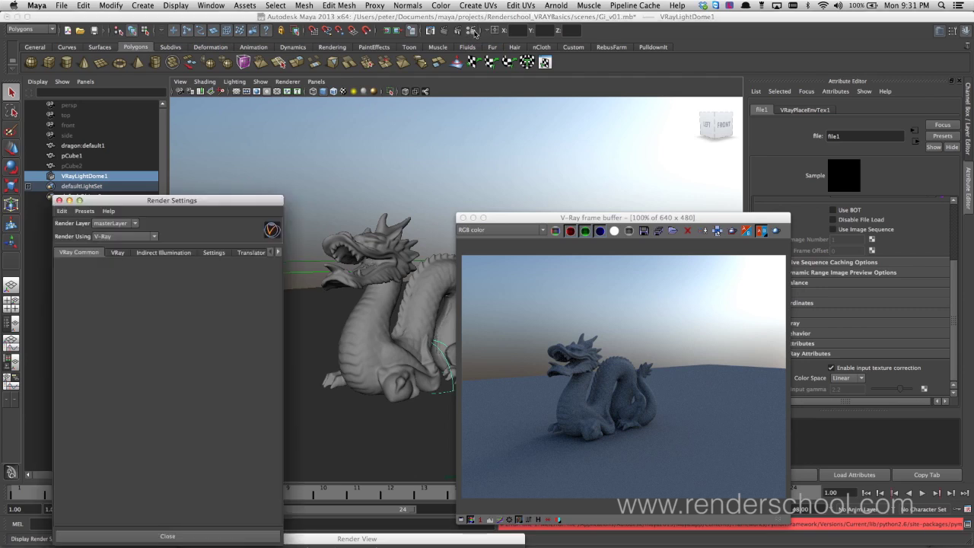
# - In Indirect Illumination, set the irradiance map Current preset to Low
pyautogui.moveTo(181, 202); pyautogui.dragTo(178, 121)
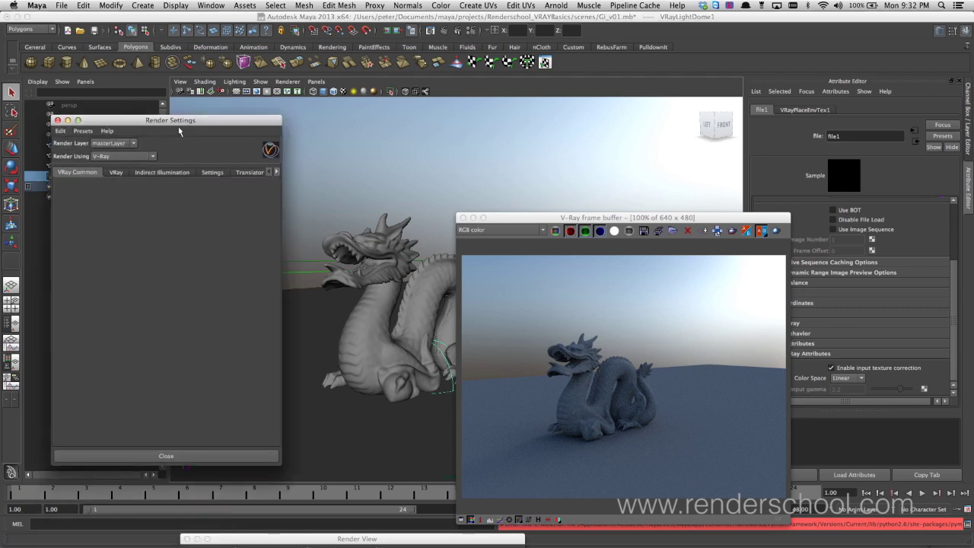
pyautogui.click(162, 172)
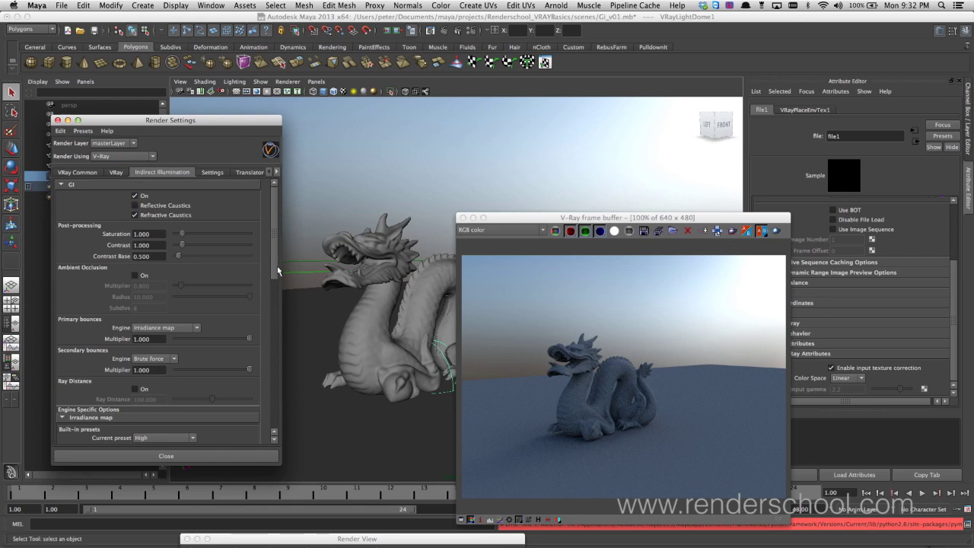
pyautogui.scroll(-5, 277, 270)
pyautogui.click(163, 342)
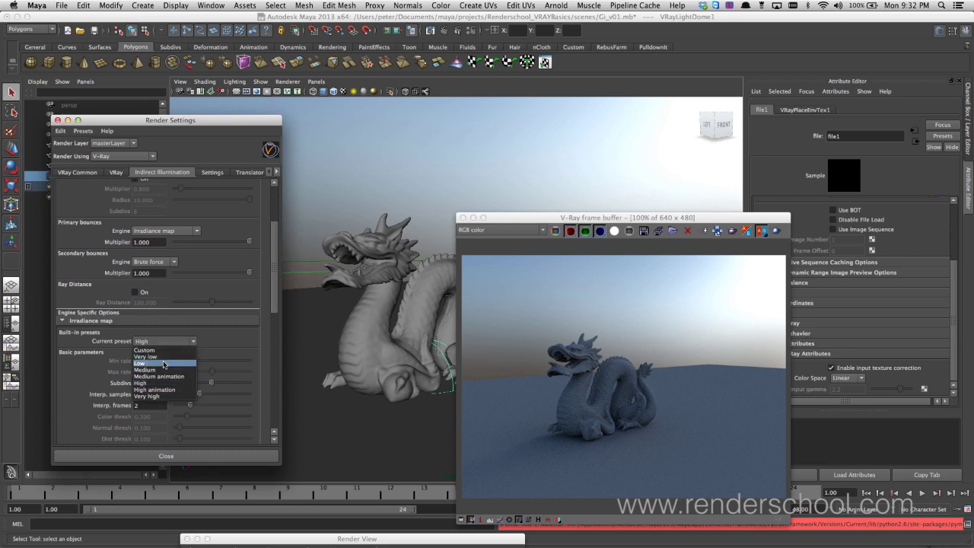
pyautogui.click(164, 364)
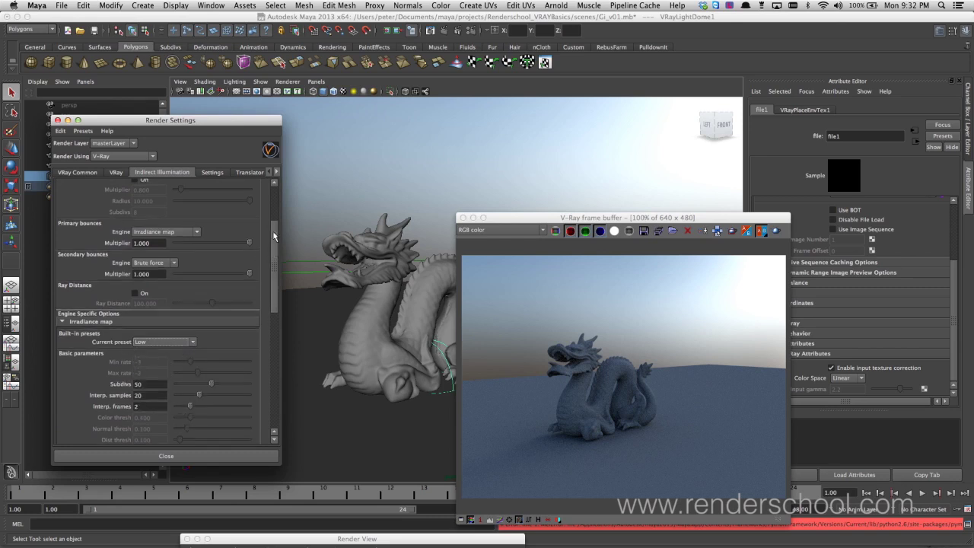
# - Start a new V-Ray render of the dragon from the frame buffer
pyautogui.scroll(3, 274, 237)
pyautogui.moveTo(547, 217); pyautogui.dragTo(455, 151)
pyautogui.click(684, 164)
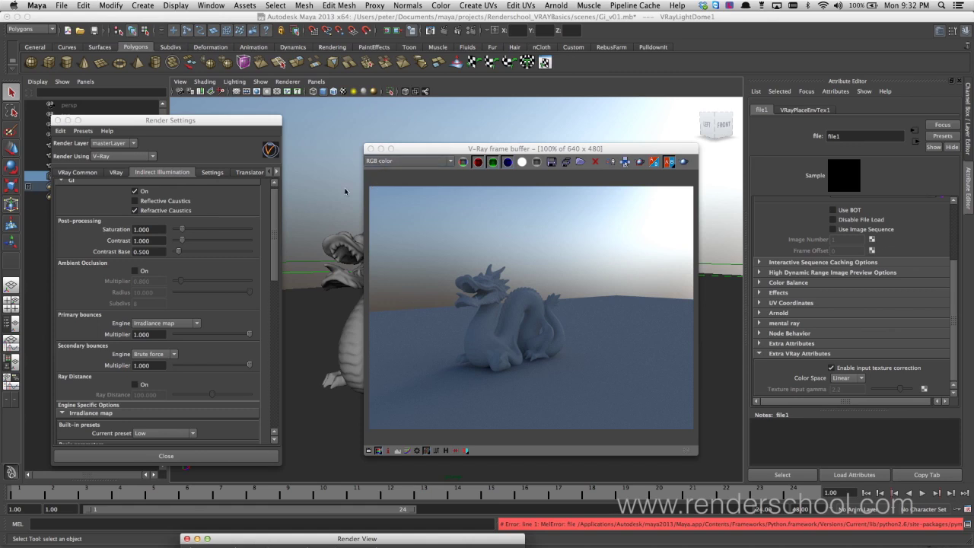
# - Select the wall pCube2 in the Outliner and unhide it with Shift+H
pyautogui.moveTo(219, 126); pyautogui.dragTo(236, 444)
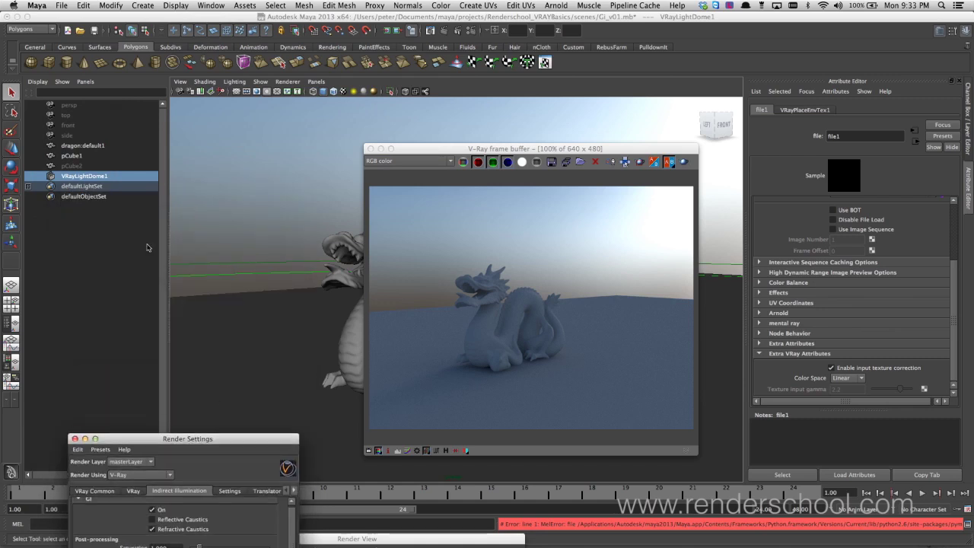
pyautogui.click(99, 166)
pyautogui.hotkey('shift', 'h')
# - In VRayMtl1's Refraction section, set Refraction Color to white, then tint it pink
pyautogui.moveTo(489, 148); pyautogui.dragTo(643, 299)
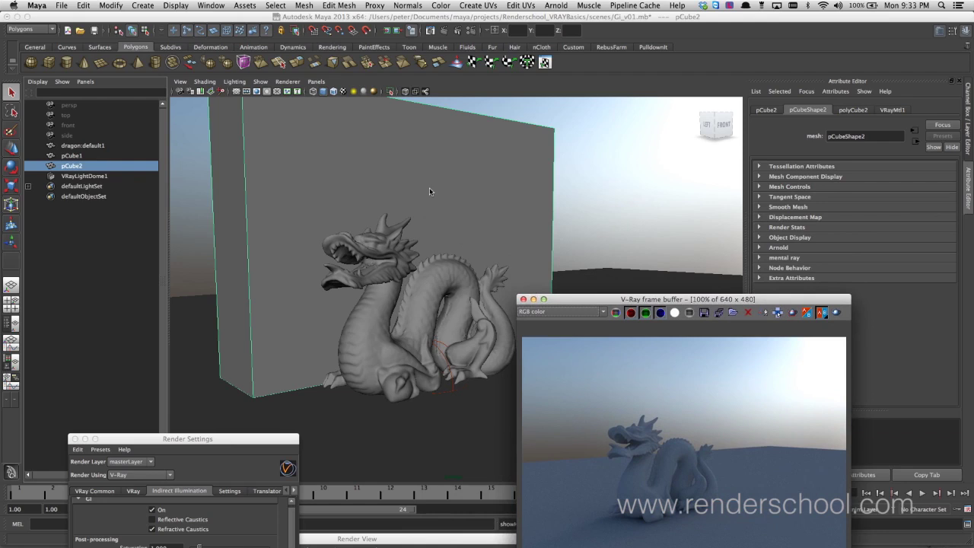
pyautogui.click(890, 110)
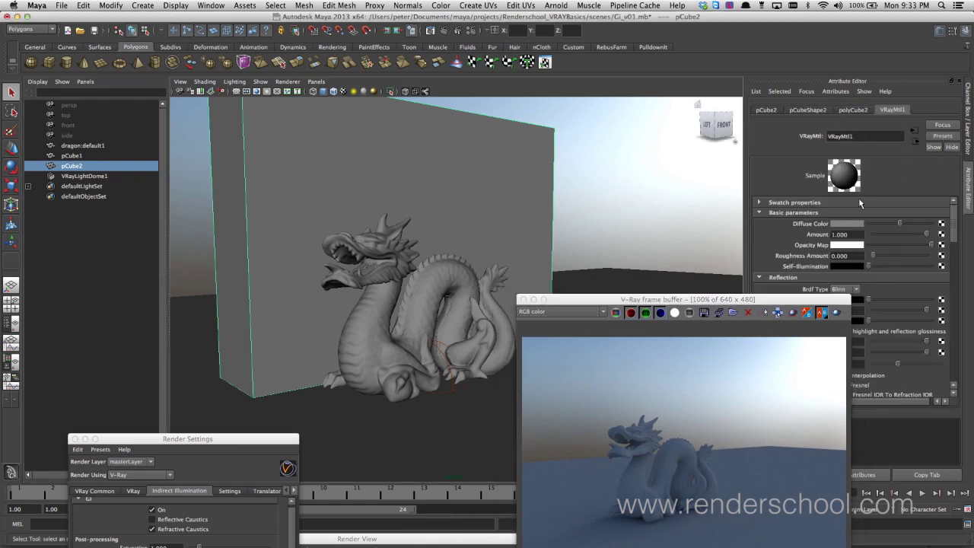
pyautogui.moveTo(765, 298); pyautogui.dragTo(655, 340)
pyautogui.click(837, 277)
pyautogui.click(842, 287)
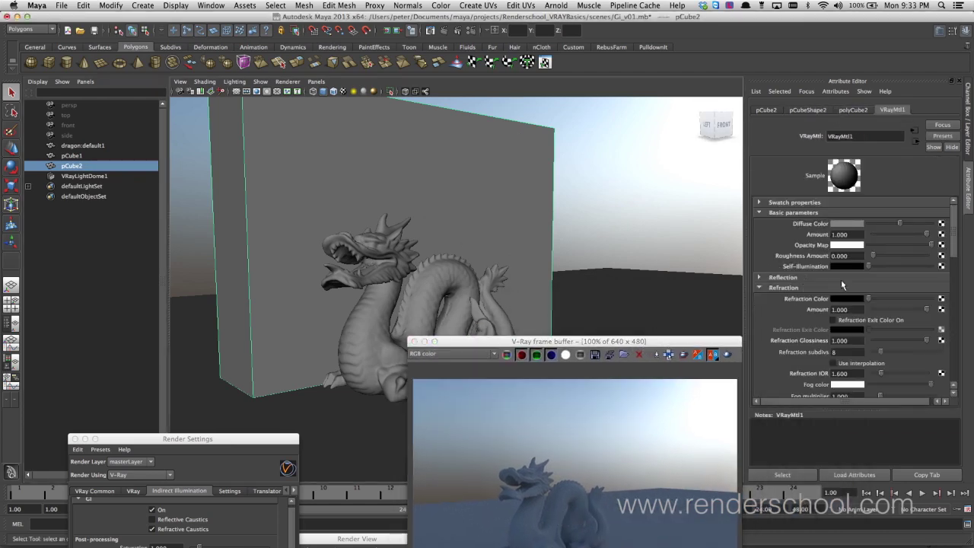
pyautogui.moveTo(875, 302); pyautogui.dragTo(923, 308)
pyautogui.click(850, 299)
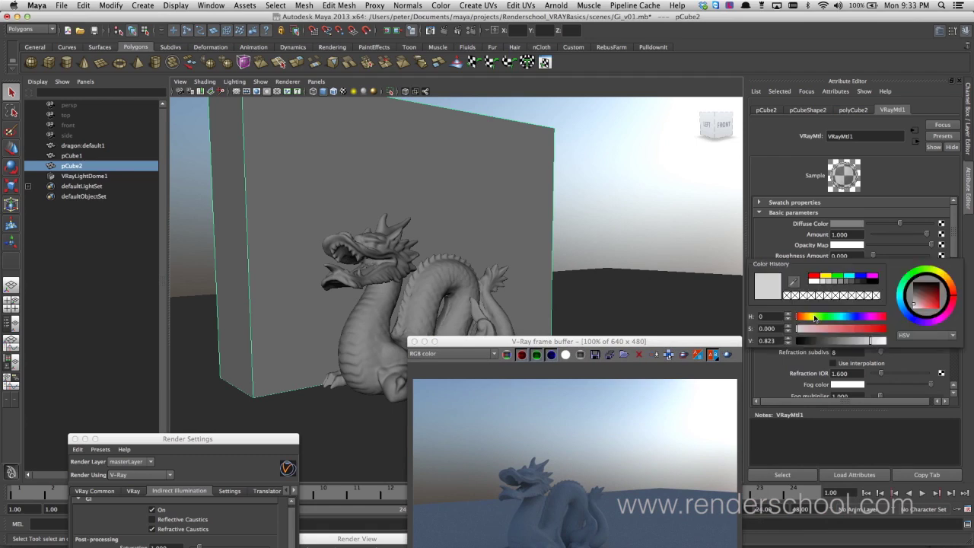
pyautogui.click(828, 327)
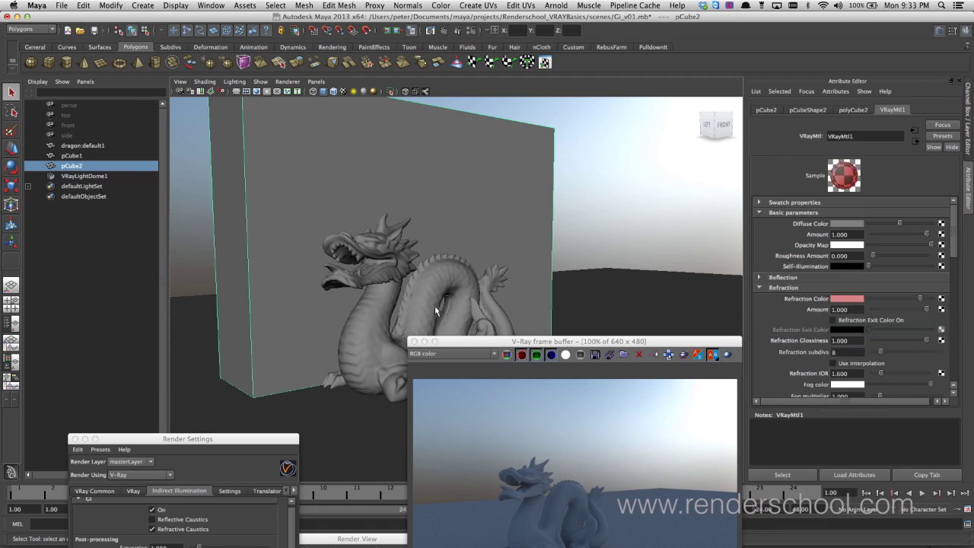
pyautogui.moveTo(209, 441); pyautogui.dragTo(187, 158)
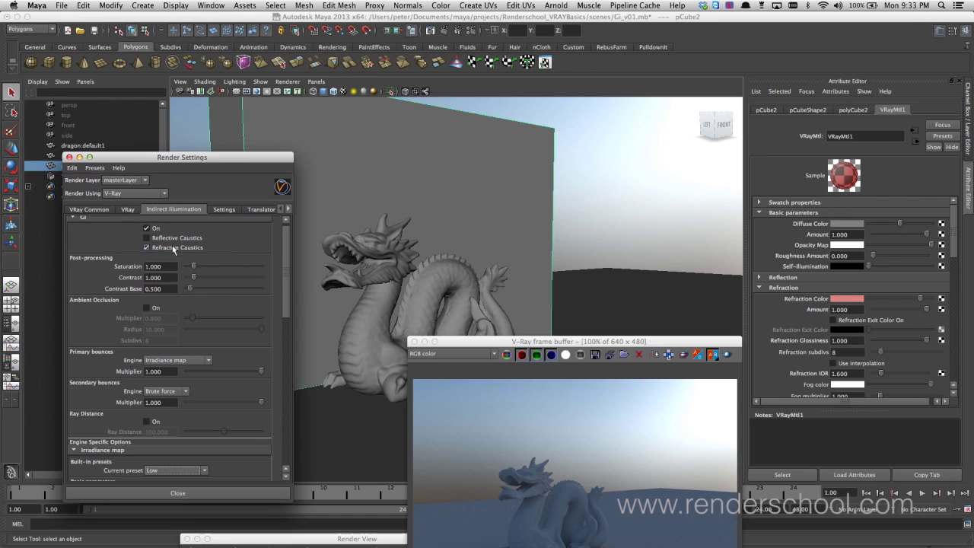
pyautogui.moveTo(192, 172); pyautogui.dragTo(156, 192)
pyautogui.keyDown('alt'); pyautogui.moveTo(343, 214); pyautogui.dragTo(477, 247); pyautogui.keyUp('alt')
# - Render the pink wall scene, re-render with Refractive Caustics off, then re-enable them
pyautogui.moveTo(472, 341); pyautogui.dragTo(483, 170)
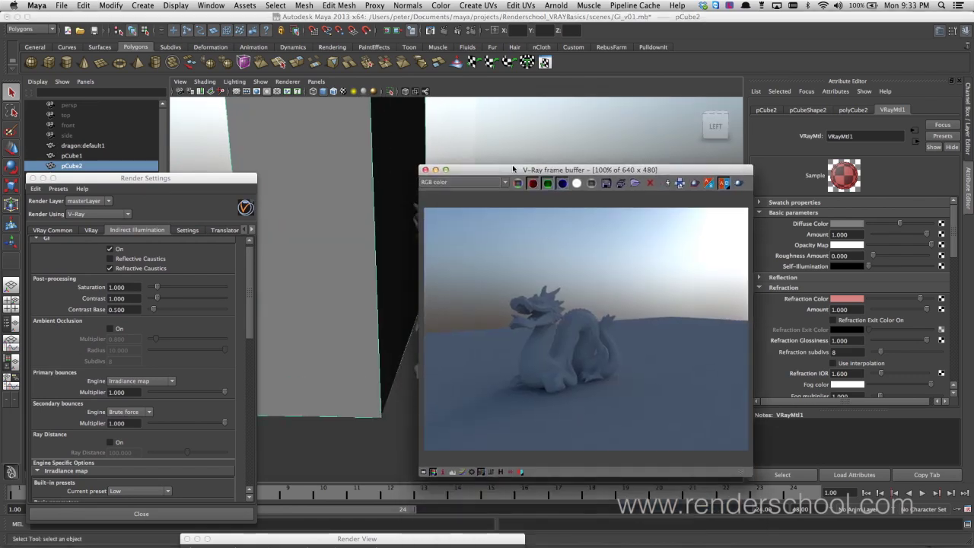
pyautogui.click(738, 184)
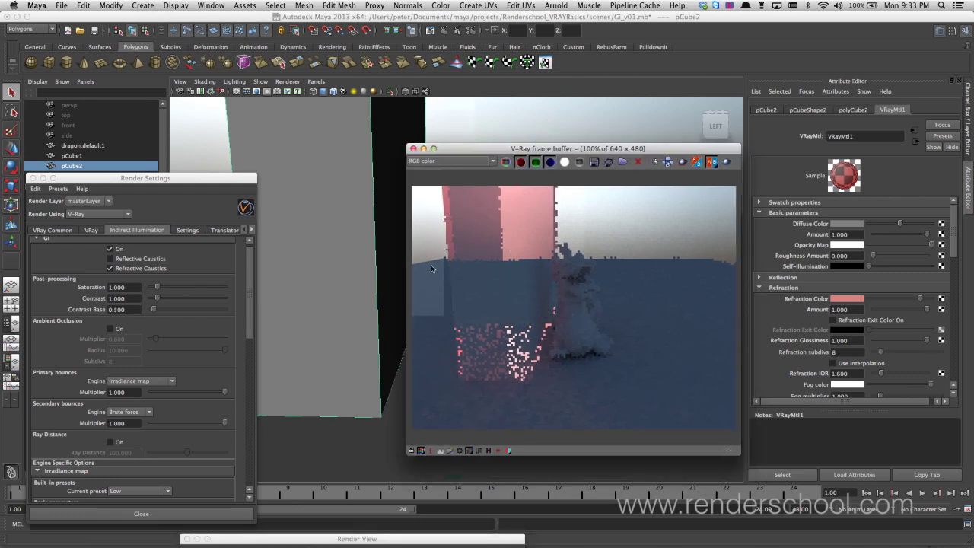
pyautogui.click(124, 270)
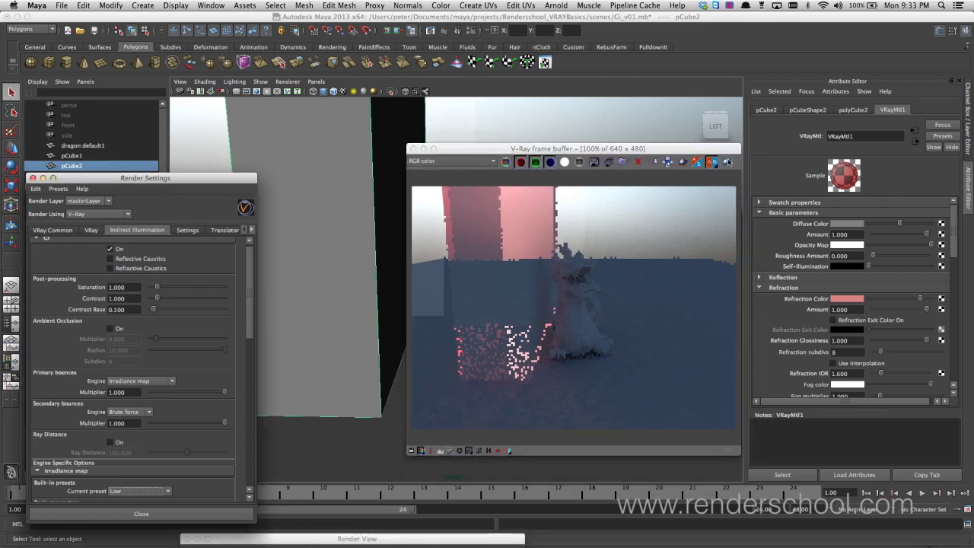
pyautogui.click(728, 161)
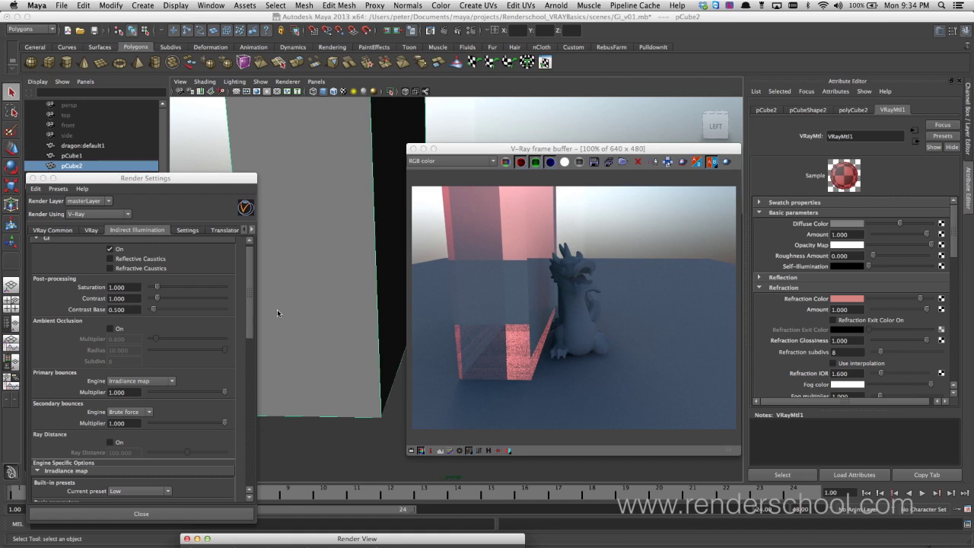
pyautogui.click(140, 269)
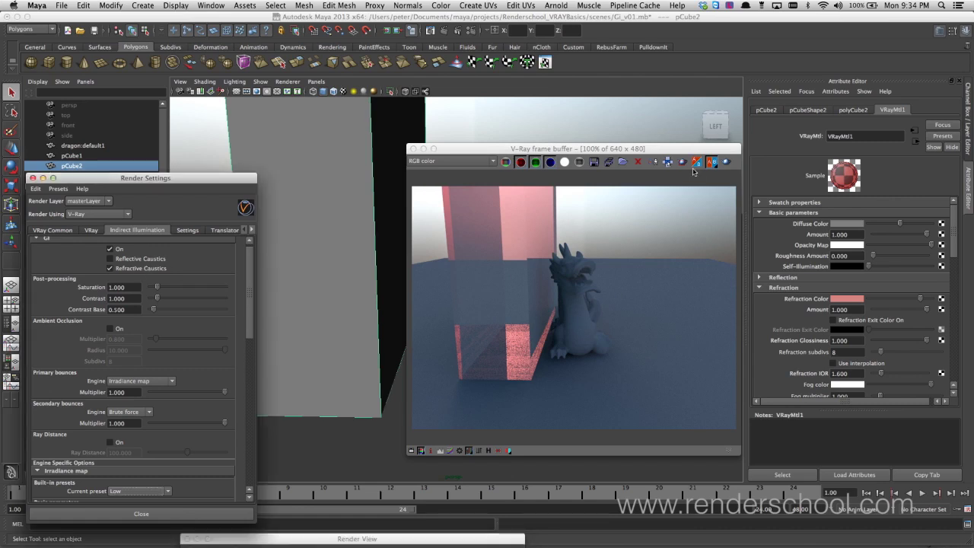
# - Re-render the pink wall scene with Refractive Caustics enabled
pyautogui.click(726, 162)
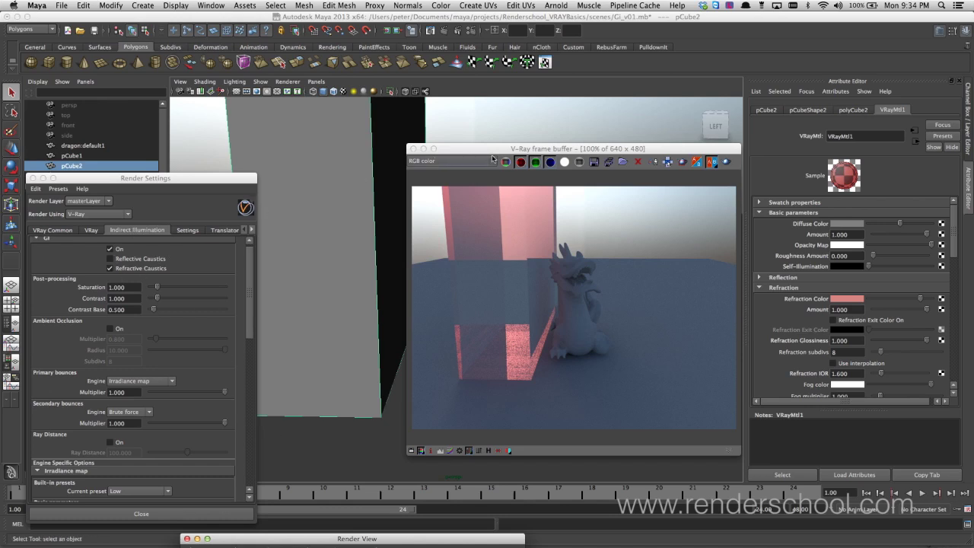
pyautogui.moveTo(508, 153); pyautogui.dragTo(331, 223)
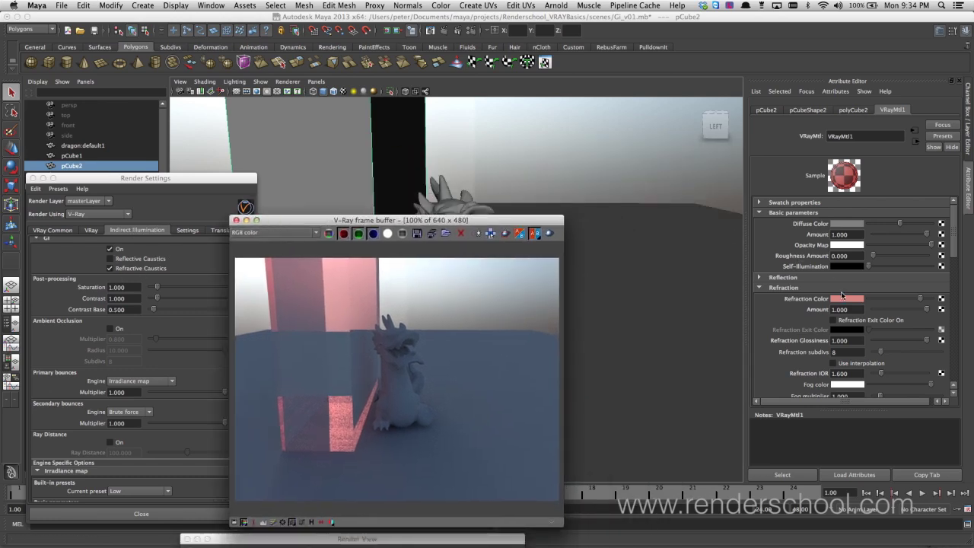
# - Set Refraction Color black and Reflection Color white, disable Refractive Caustics, lighten the diffuse, re-render
pyautogui.moveTo(920, 298)
pyautogui.mouseDown()
pyautogui.moveTo(867, 298)
pyautogui.moveTo(924, 300)
pyautogui.mouseUp()
pyautogui.click(907, 278)
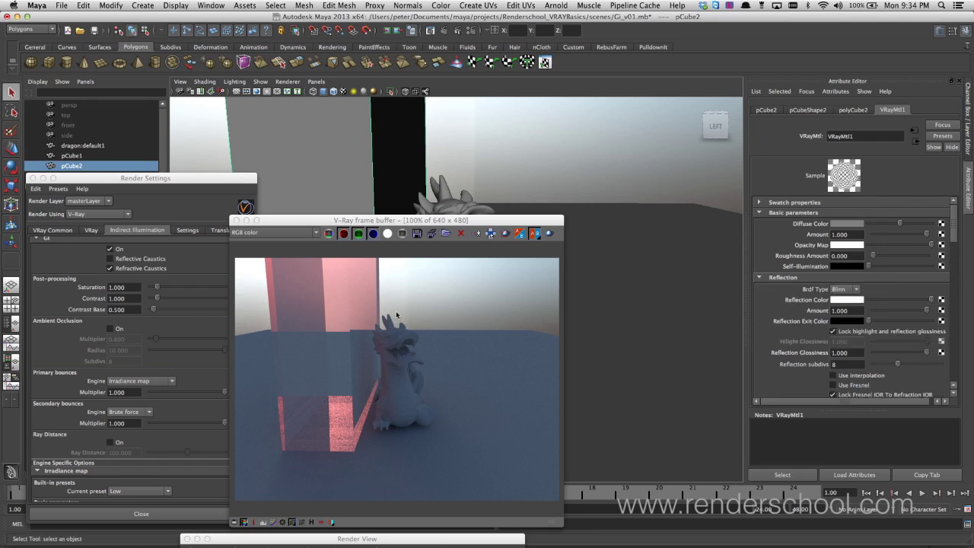
pyautogui.click(109, 268)
pyautogui.moveTo(373, 222); pyautogui.dragTo(621, 170)
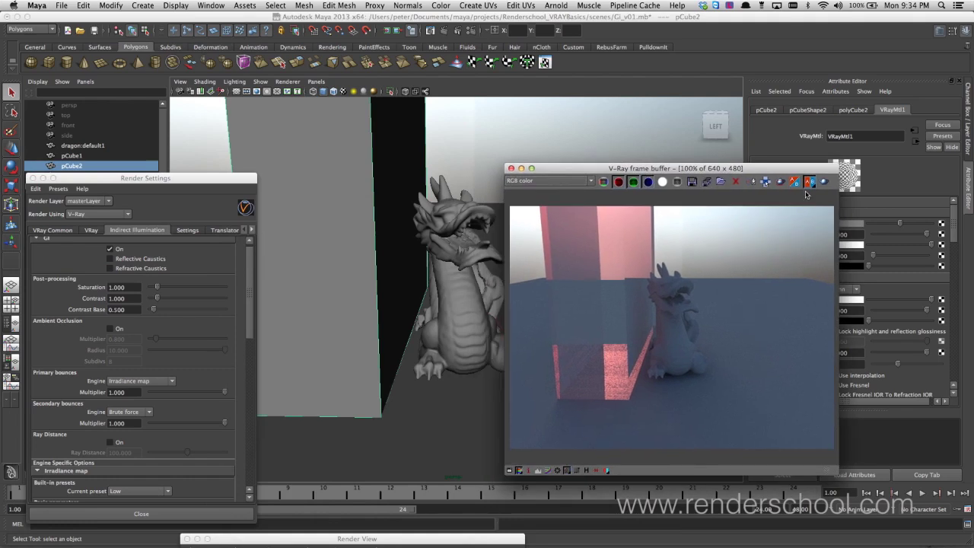
pyautogui.click(911, 225)
pyautogui.click(825, 183)
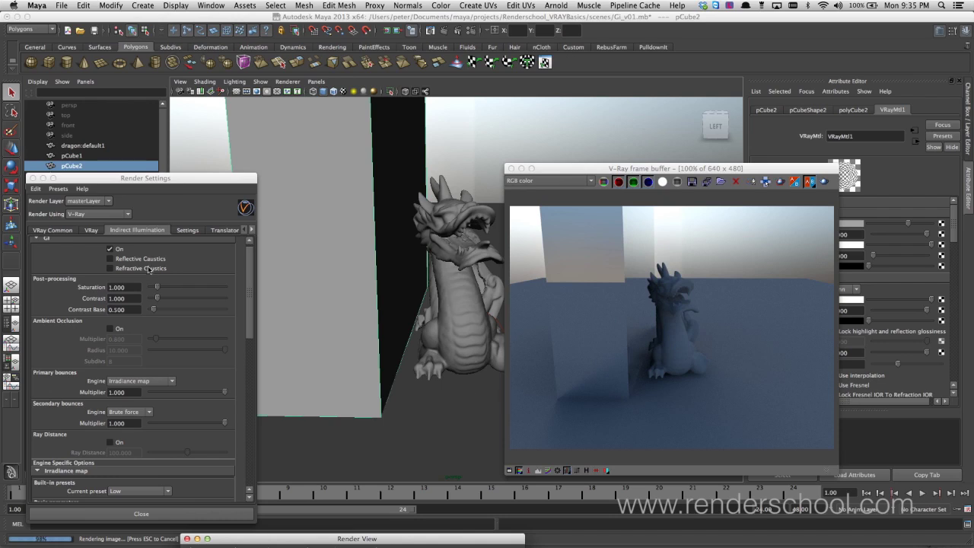
# - Enable Reflective Caustics, set VRayMtl1's Reflection Color to green, and re-render
pyautogui.click(110, 258)
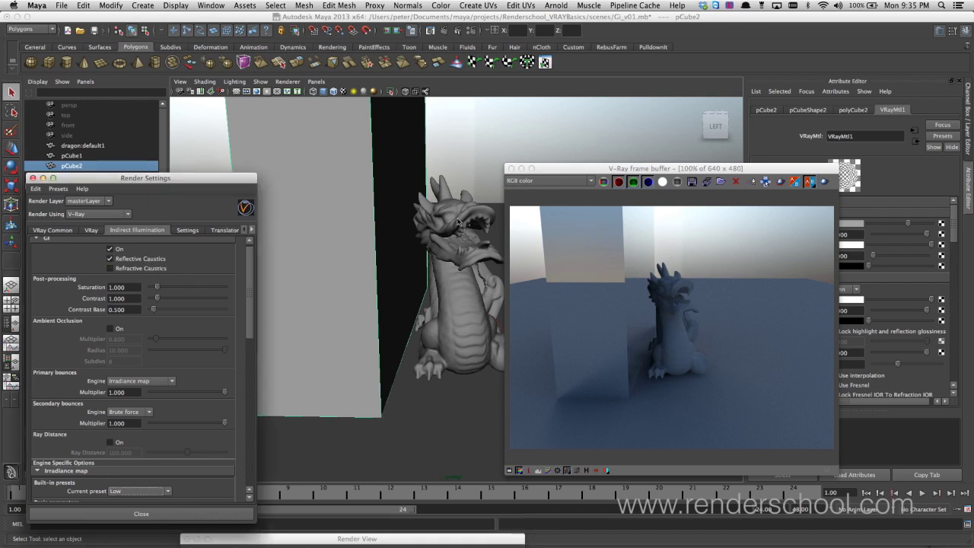
pyautogui.moveTo(790, 174); pyautogui.dragTo(660, 157)
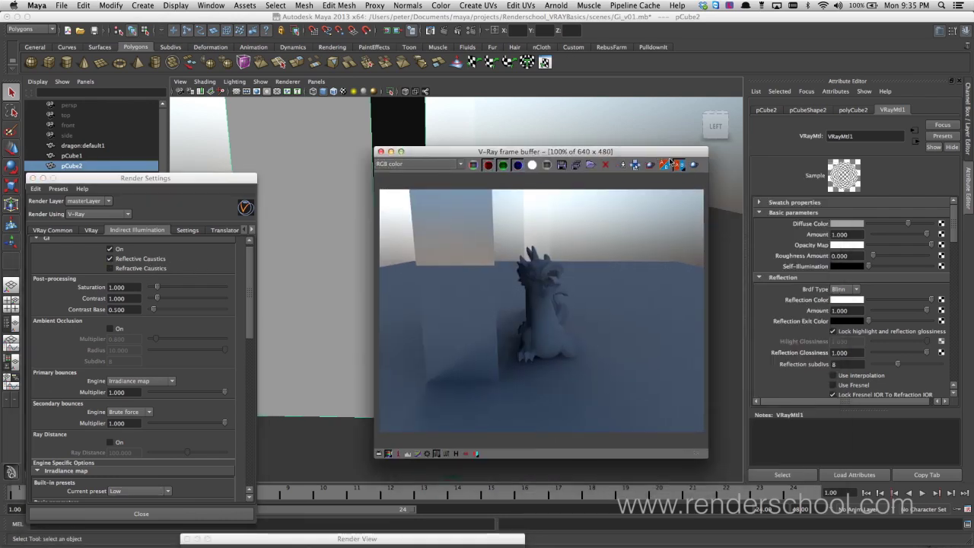
pyautogui.click(851, 300)
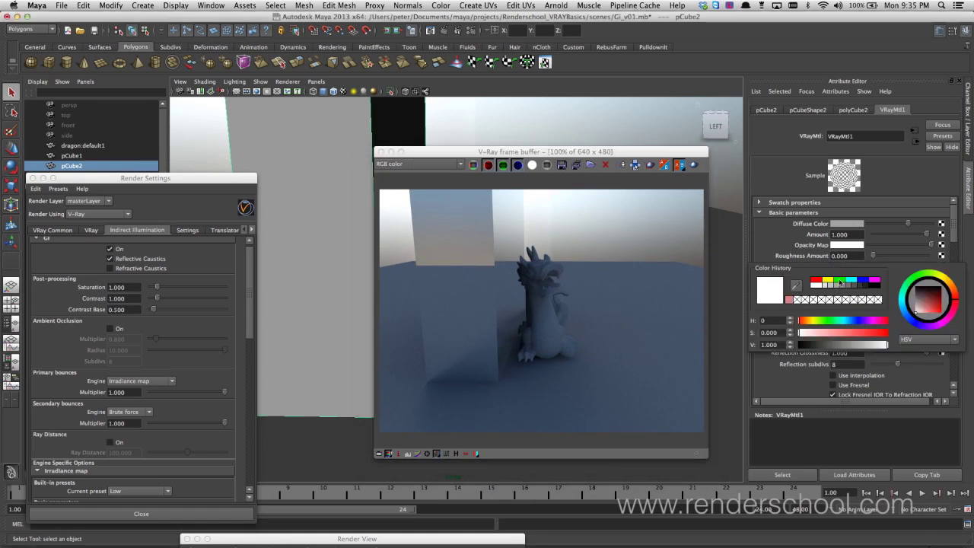
pyautogui.click(842, 284)
pyautogui.click(694, 164)
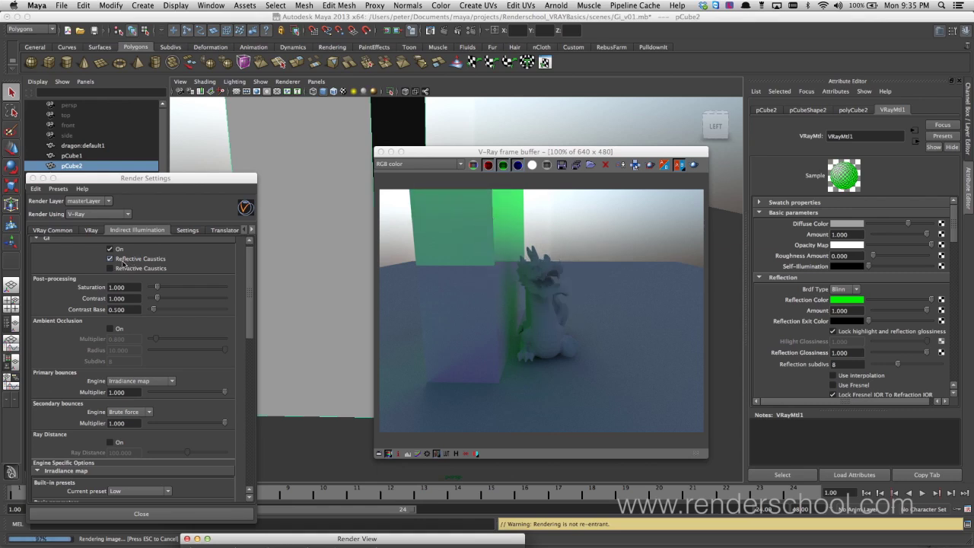
# - Uncheck Reflective Caustics in Indirect Illumination, leaving Refractive Caustics on
pyautogui.click(110, 258)
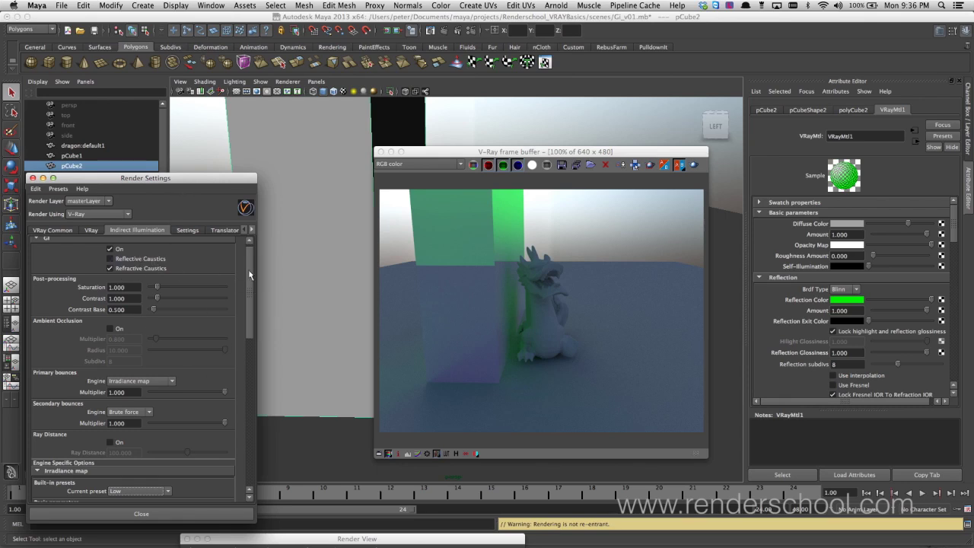
pyautogui.moveTo(249, 275); pyautogui.dragTo(248, 259)
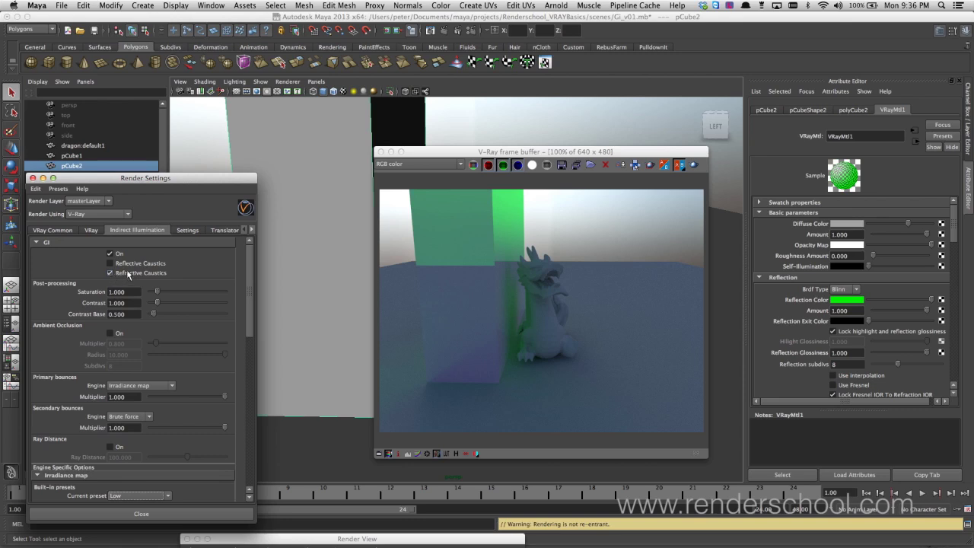
pyautogui.moveTo(446, 156); pyautogui.dragTo(517, 408)
# - Set the cube material's reflection colour back to black and clear the selection
pyautogui.moveTo(871, 303); pyautogui.dragTo(830, 301)
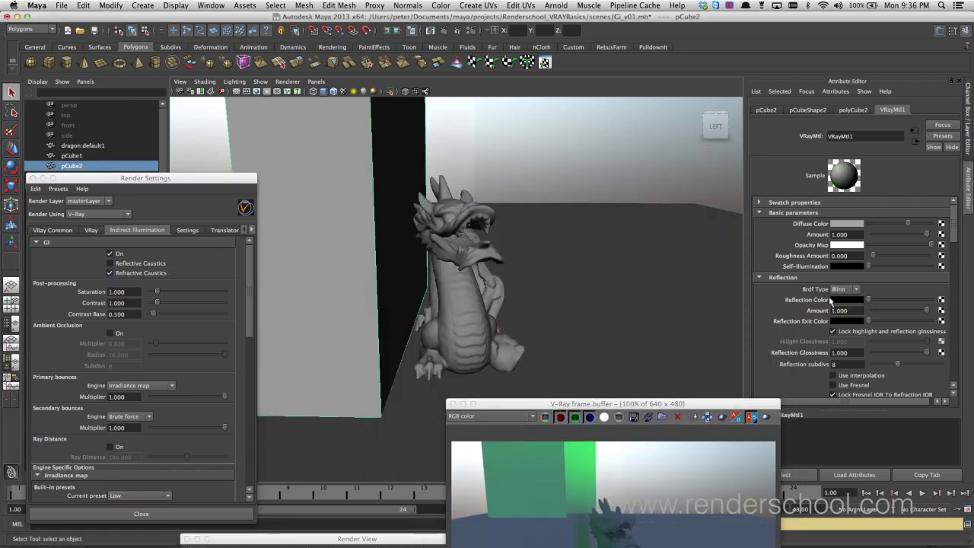
pyautogui.click(378, 286)
pyautogui.press('w')
pyautogui.press('e')
# - In wireframe view, select pCube2 and move it left beside the dragon
pyautogui.keyDown('alt'); pyautogui.moveTo(397, 337); pyautogui.dragTo(530, 321); pyautogui.keyUp('alt')
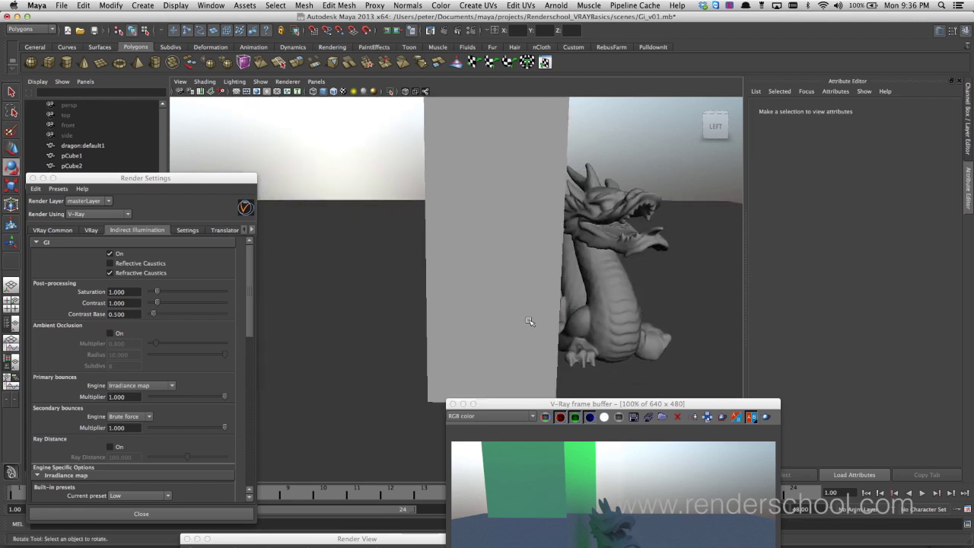
pyautogui.press('4')
pyautogui.click(472, 272)
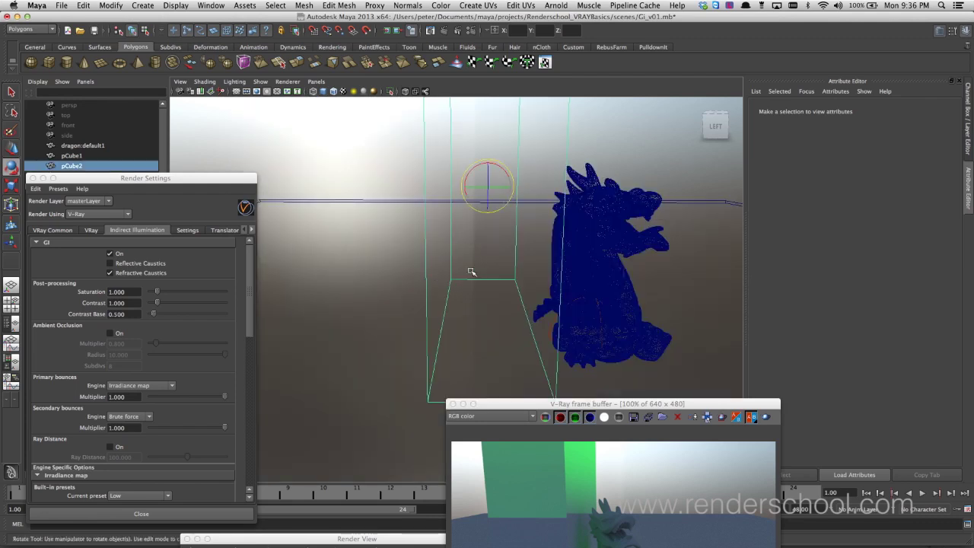
pyautogui.press('w')
pyautogui.moveTo(510, 190); pyautogui.dragTo(391, 189)
pyautogui.moveTo(510, 403); pyautogui.dragTo(457, 347)
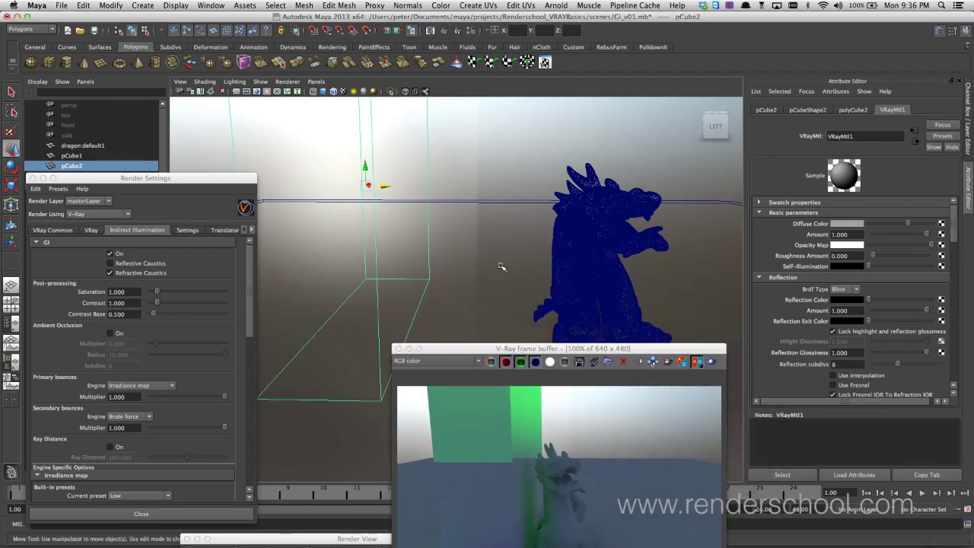
# - Return to smooth shading, face the dragon toward the camera, and rearrange the render windows
pyautogui.press('5')
pyautogui.keyDown('alt'); pyautogui.moveTo(498, 267); pyautogui.dragTo(488, 277); pyautogui.keyUp('alt')
pyautogui.moveTo(486, 352); pyautogui.dragTo(466, 193)
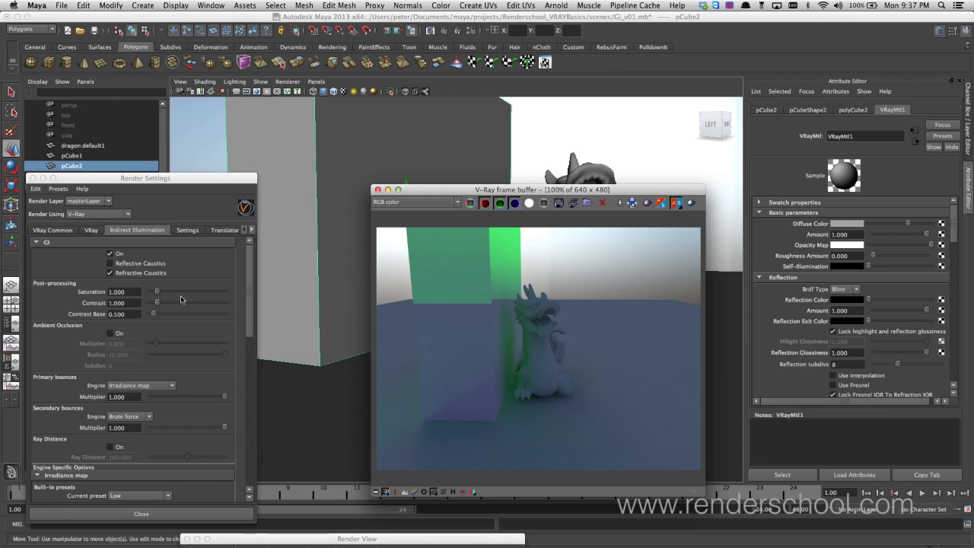
pyautogui.moveTo(182, 187); pyautogui.dragTo(203, 118)
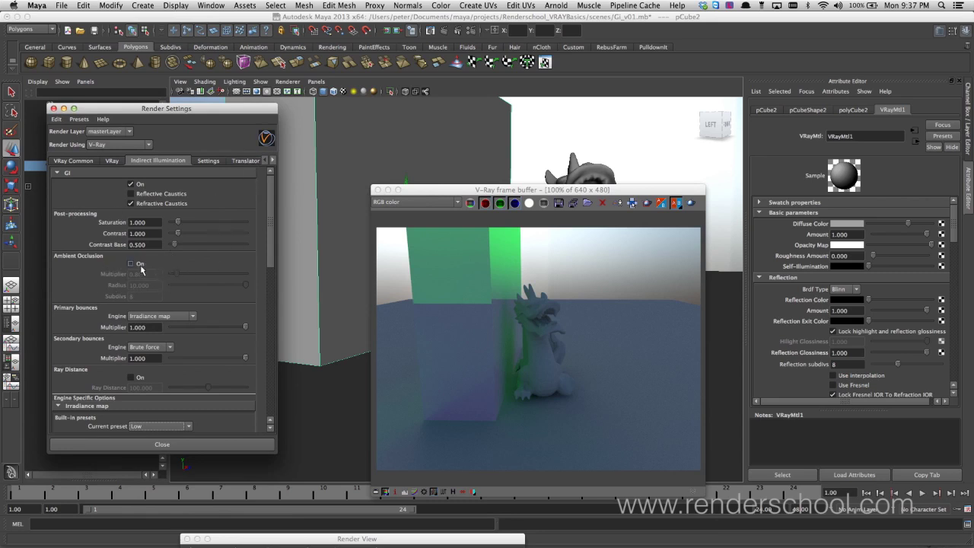
# - Render the scene, then enable ambient occlusion with a radius of 20
pyautogui.click(690, 202)
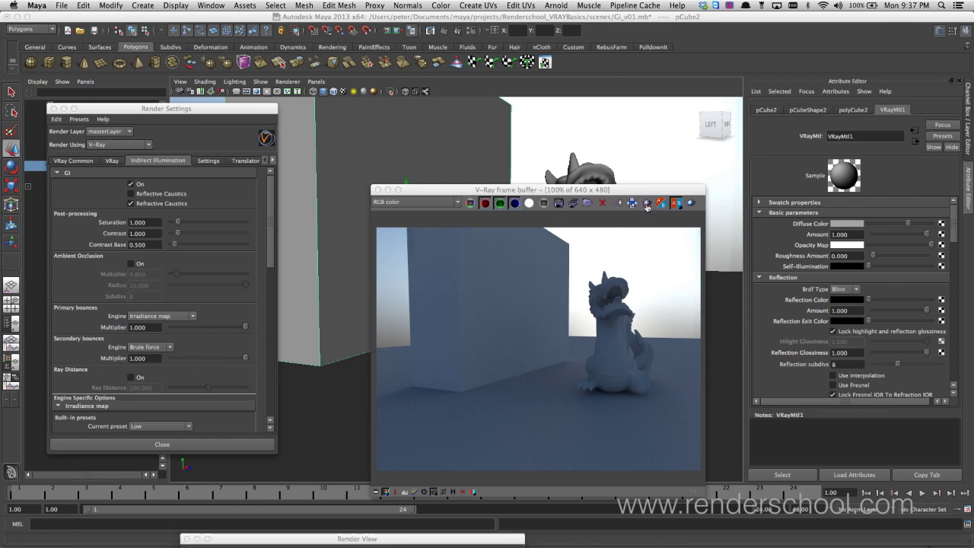
pyautogui.moveTo(436, 431); pyautogui.dragTo(421, 432)
pyautogui.click(131, 263)
pyautogui.click(152, 284)
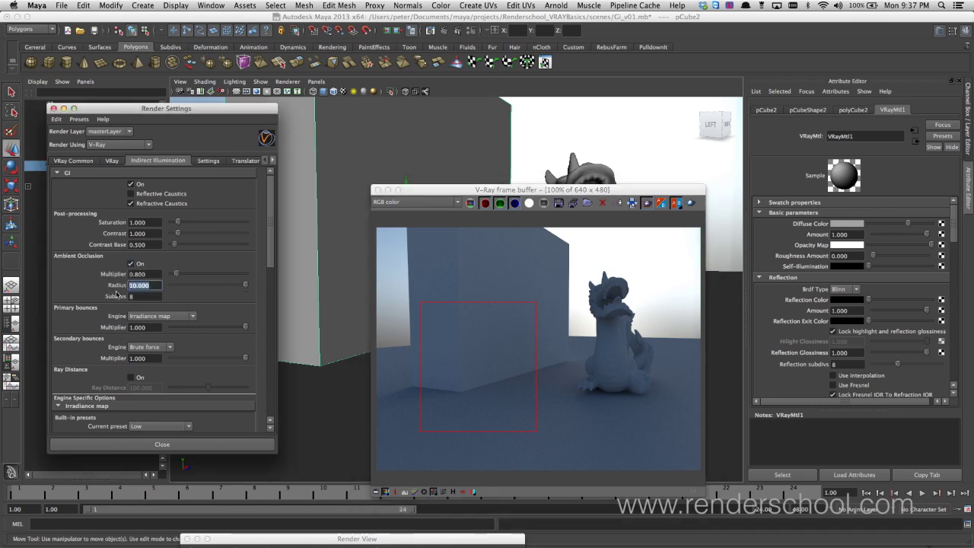
pyautogui.write('20')
pyautogui.press('Return')
# - Re-render with ambient occlusion on, then turn off region rendering
pyautogui.click(688, 203)
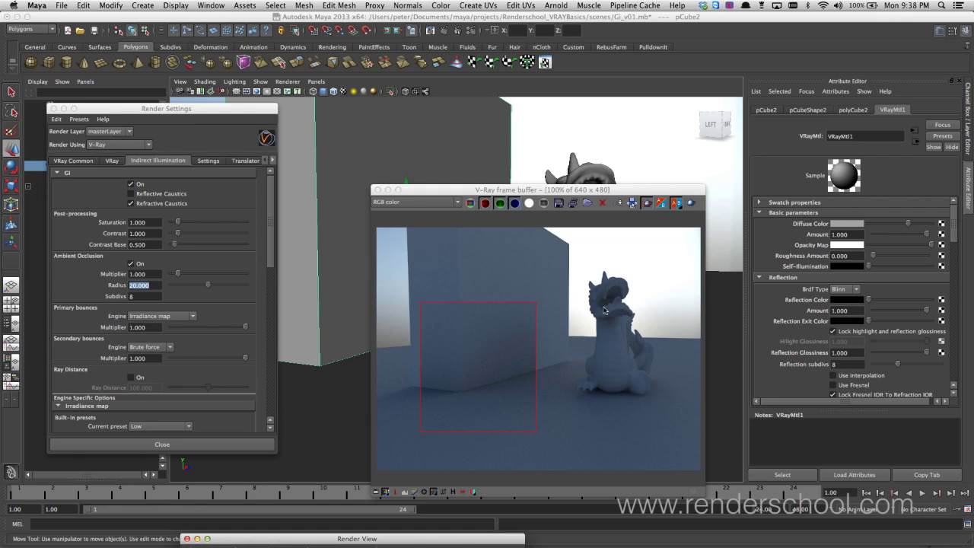
pyautogui.click(649, 203)
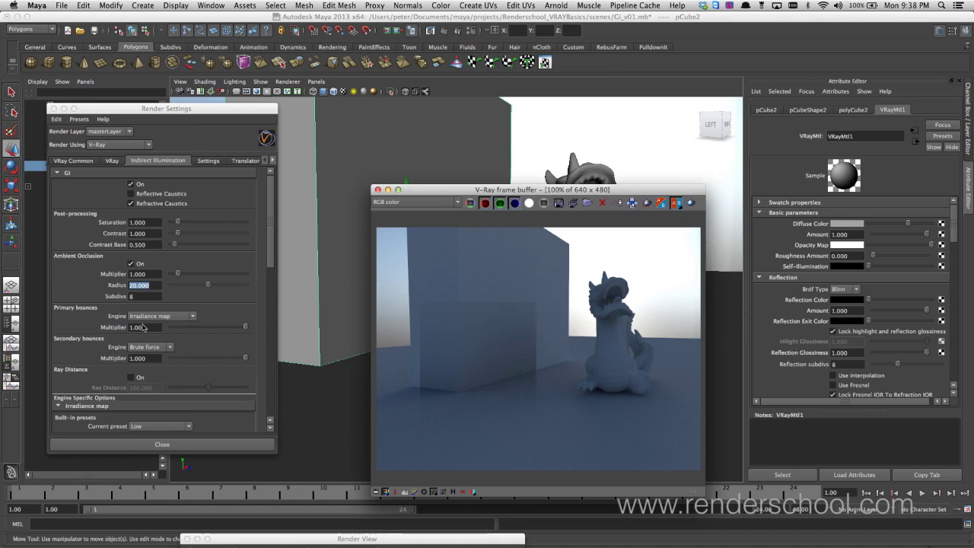
pyautogui.moveTo(268, 234); pyautogui.dragTo(268, 237)
pyautogui.scroll(-3, 265, 243)
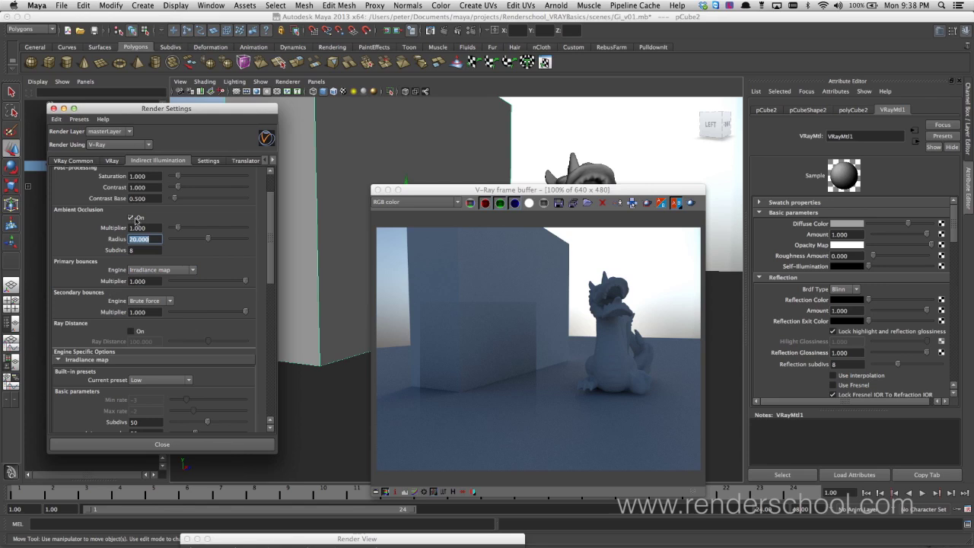
# - Turn ambient occlusion off and keep Irradiance map as the primary bounce engine
pyautogui.click(136, 218)
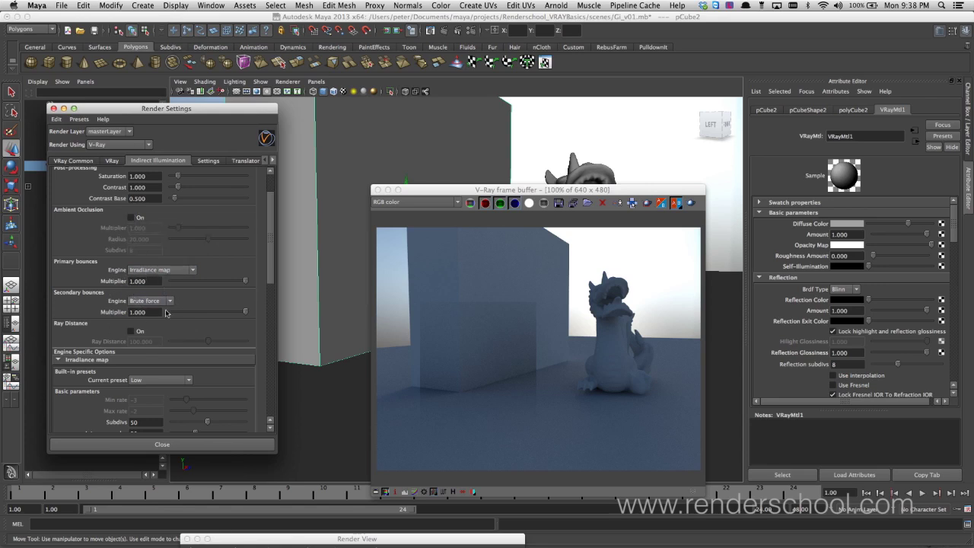
pyautogui.click(147, 271)
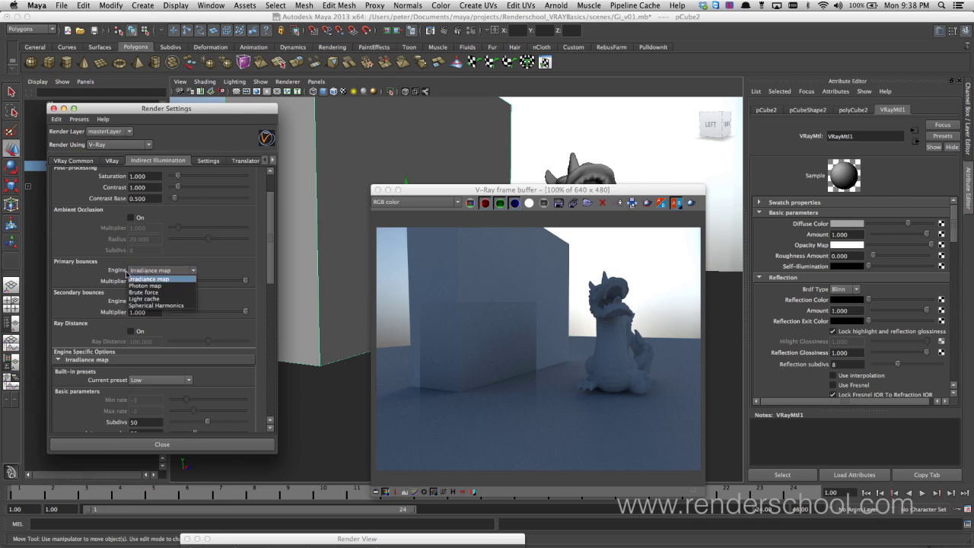
pyautogui.click(148, 279)
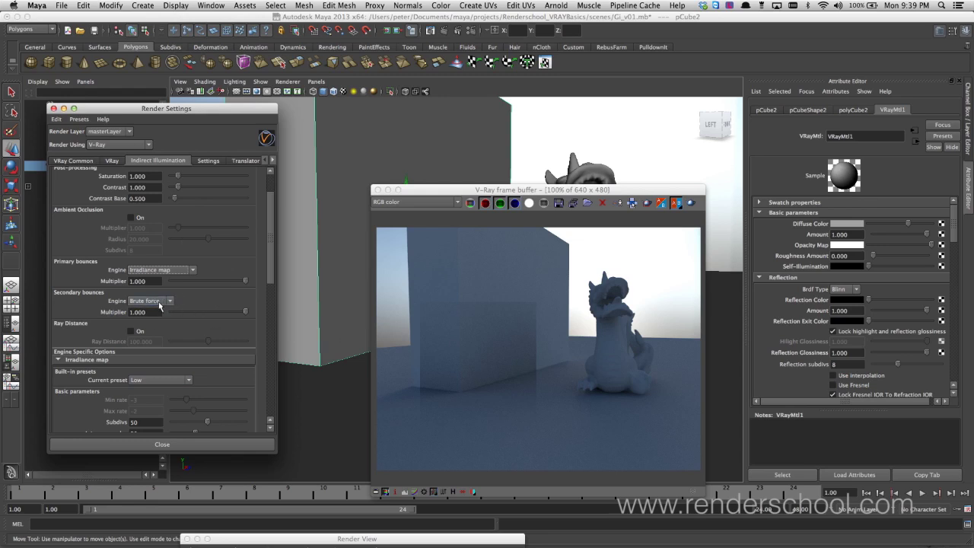
# - Try a secondary bounce multiplier of 0, then bring both multipliers back to 1.0
pyautogui.click(135, 281)
pyautogui.press('Tab')
pyautogui.write('0')
pyautogui.press('Return')
pyautogui.moveTo(172, 317); pyautogui.dragTo(284, 293)
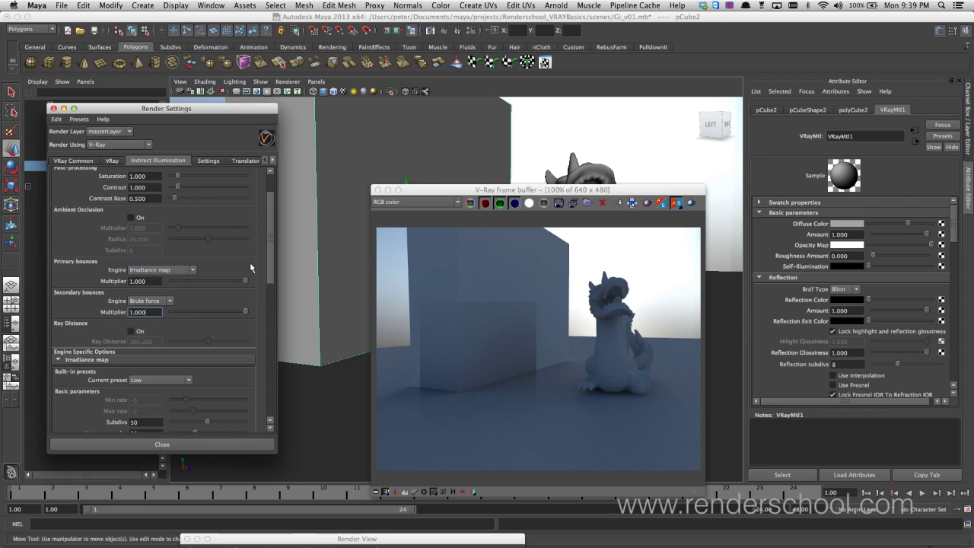
# - Turn on ray distance and disable the dome light VRayLightDome1
pyautogui.click(131, 331)
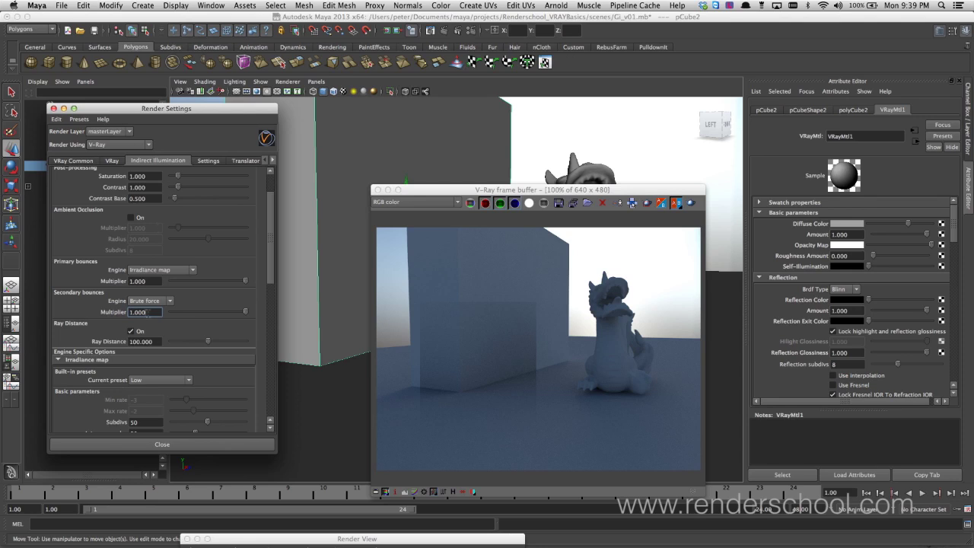
pyautogui.moveTo(197, 114); pyautogui.dragTo(170, 260)
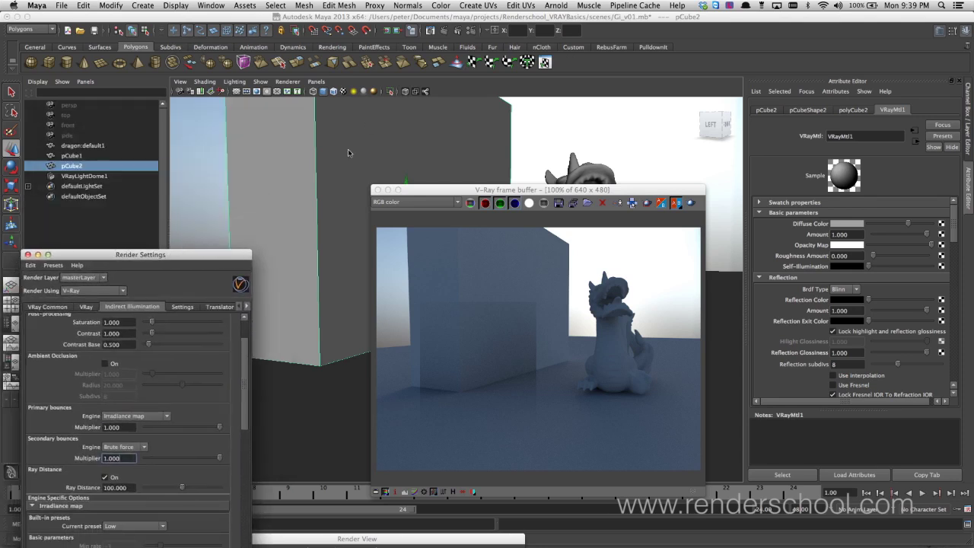
pyautogui.click(98, 175)
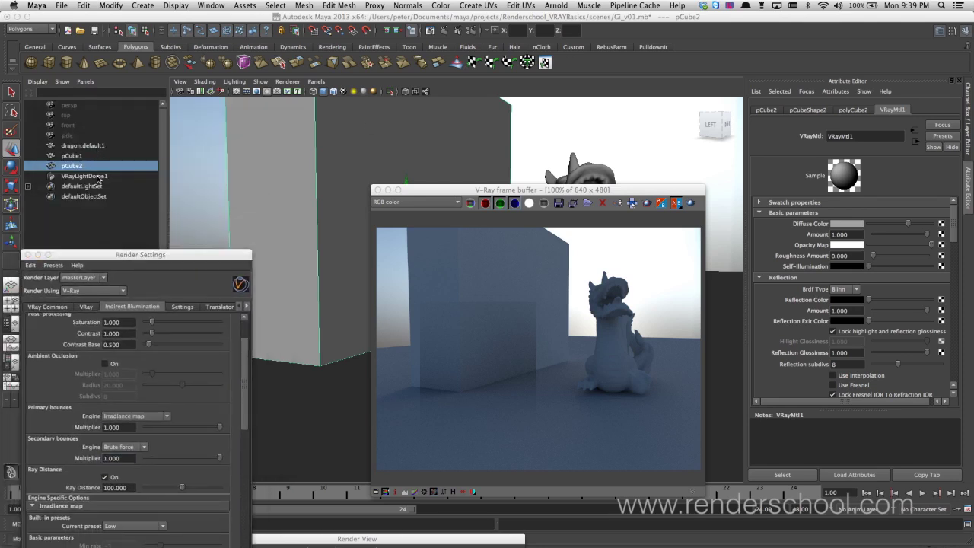
pyautogui.scroll(5, 922, 220)
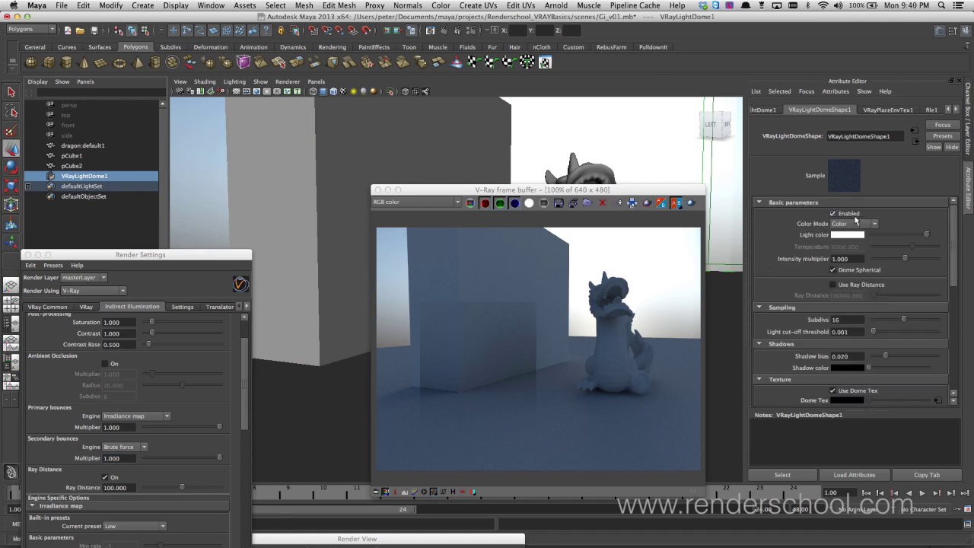
pyautogui.click(834, 213)
# - Give pCube2's VRayMtl1 material white self-illumination
pyautogui.click(261, 140)
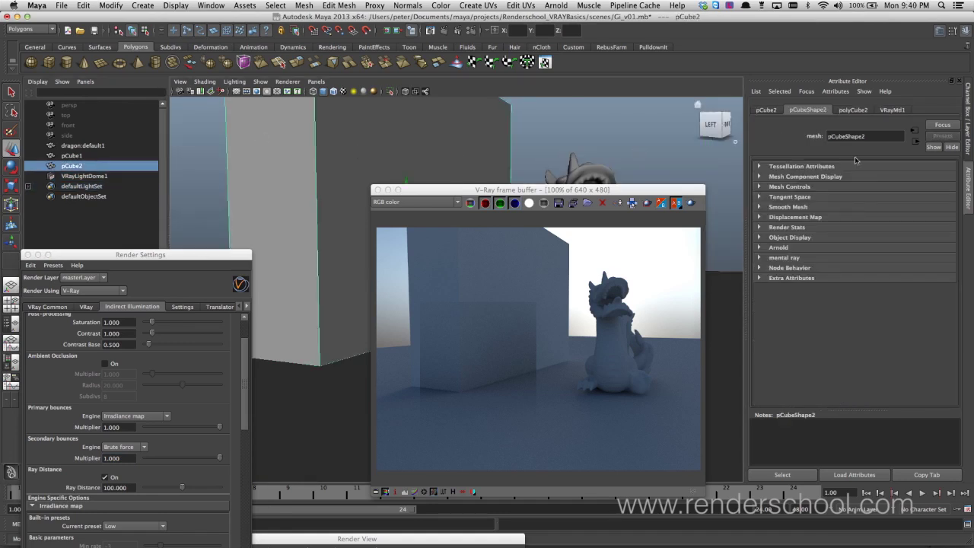
pyautogui.click(895, 111)
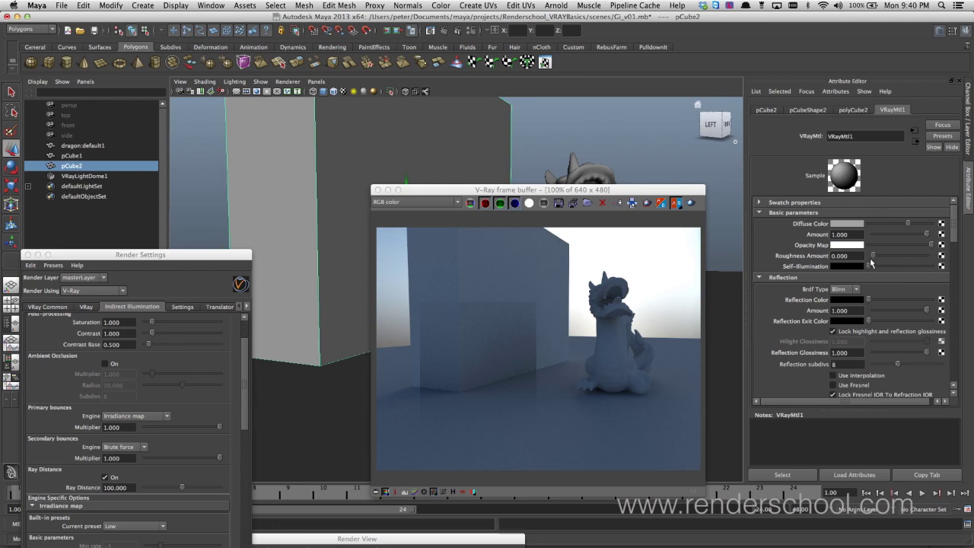
pyautogui.moveTo(869, 266); pyautogui.dragTo(936, 266)
pyautogui.moveTo(501, 190)
pyautogui.mouseDown()
pyautogui.moveTo(513, 191)
pyautogui.moveTo(492, 193)
pyautogui.mouseUp()
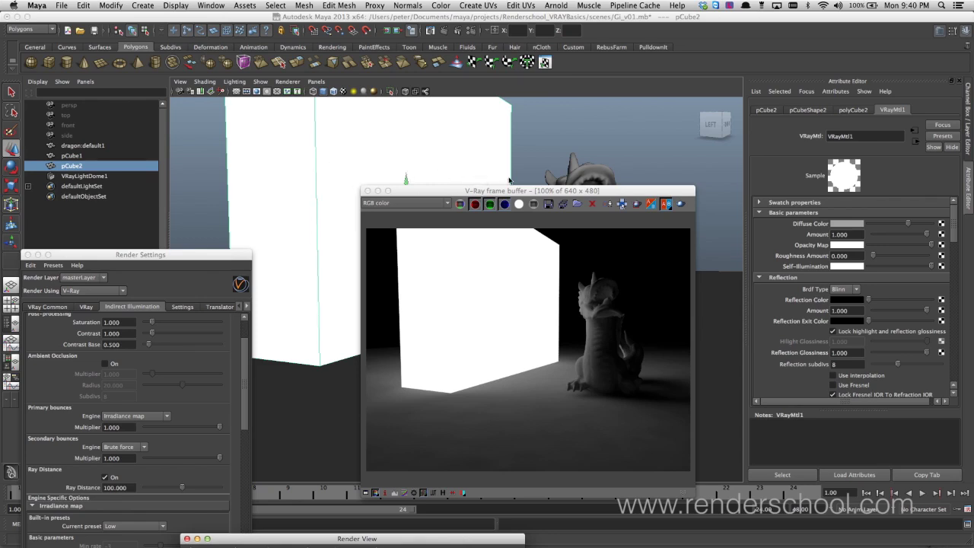
# - Set ray distance to 10 and render
pyautogui.moveTo(491, 191); pyautogui.dragTo(498, 225)
pyautogui.moveTo(176, 256); pyautogui.dragTo(179, 153)
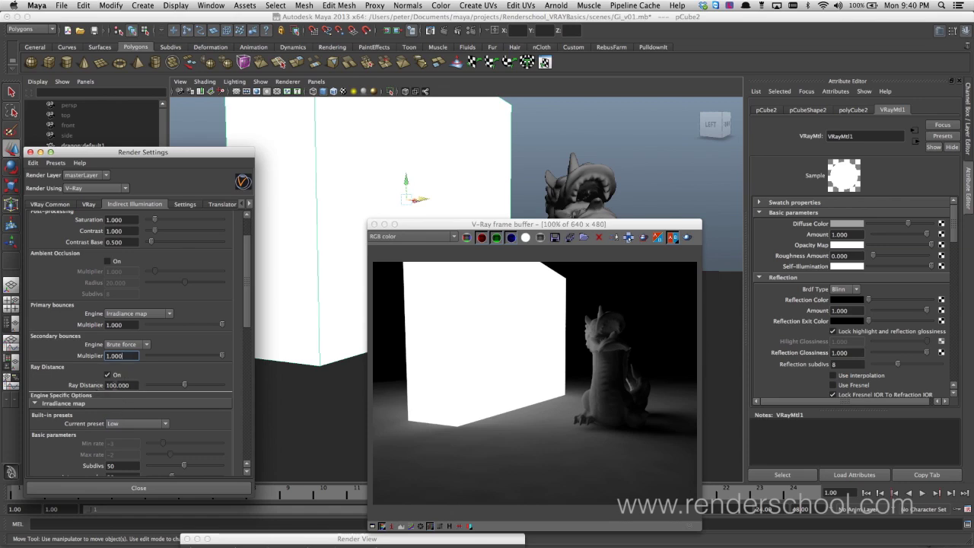
pyautogui.moveTo(494, 226); pyautogui.dragTo(414, 354)
pyautogui.keyDown('alt'); pyautogui.moveTo(467, 280); pyautogui.dragTo(542, 301); pyautogui.keyUp('alt')
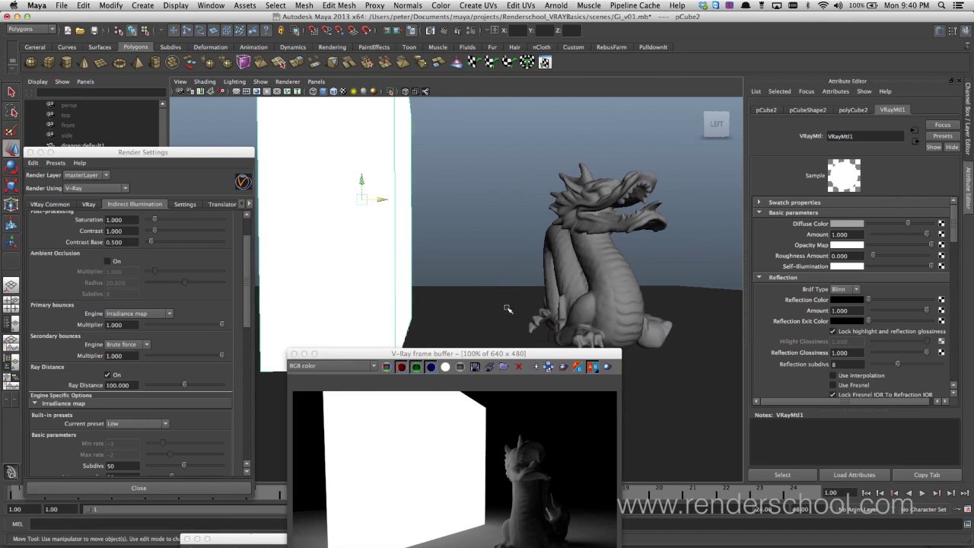
pyautogui.click(137, 386)
pyautogui.write('10')
pyautogui.press('Return')
pyautogui.click(606, 367)
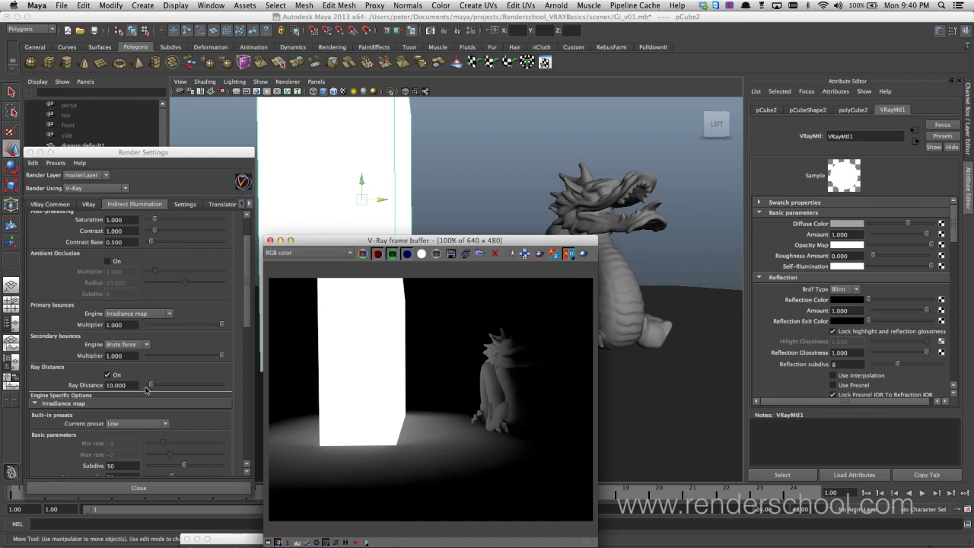
# - Try ray distance 12, then 1, and render
pyautogui.doubleClick(135, 387)
pyautogui.write('12')
pyautogui.press('Return')
pyautogui.doubleClick(135, 385)
pyautogui.write('1')
pyautogui.press('Return')
pyautogui.click(569, 256)
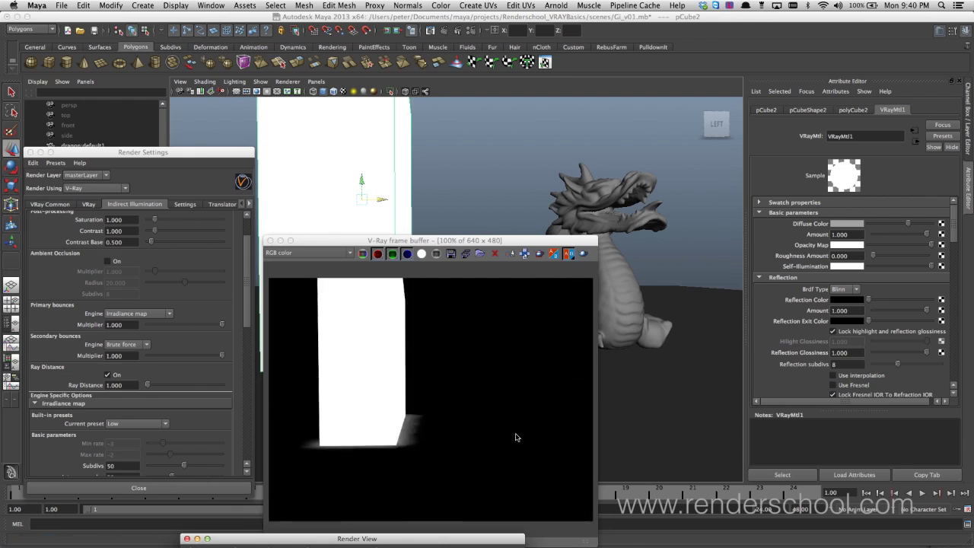
# - Render with ray distance 3, then nudge it higher and render again
pyautogui.click(134, 387)
pyautogui.doubleClick(134, 385)
pyautogui.write('3.000')
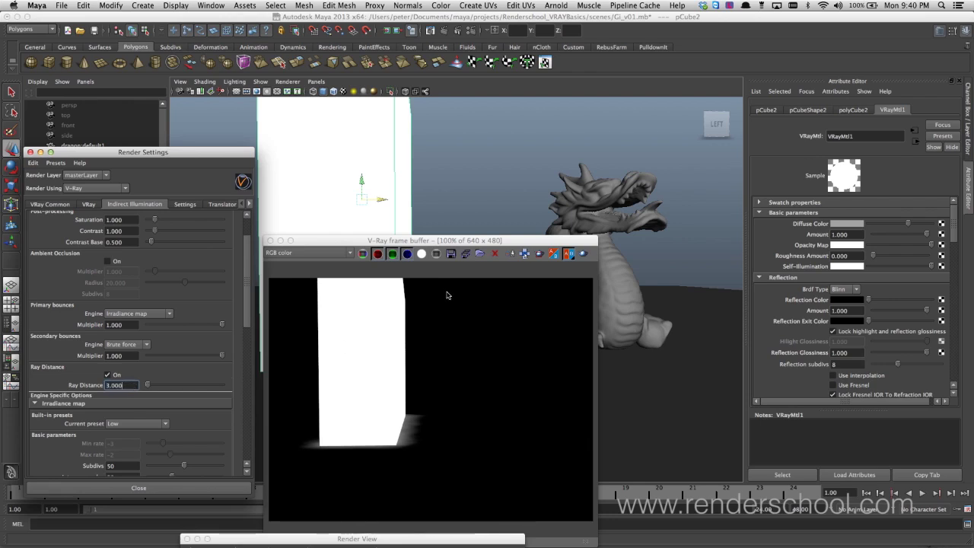
pyautogui.press('Return')
pyautogui.click(583, 254)
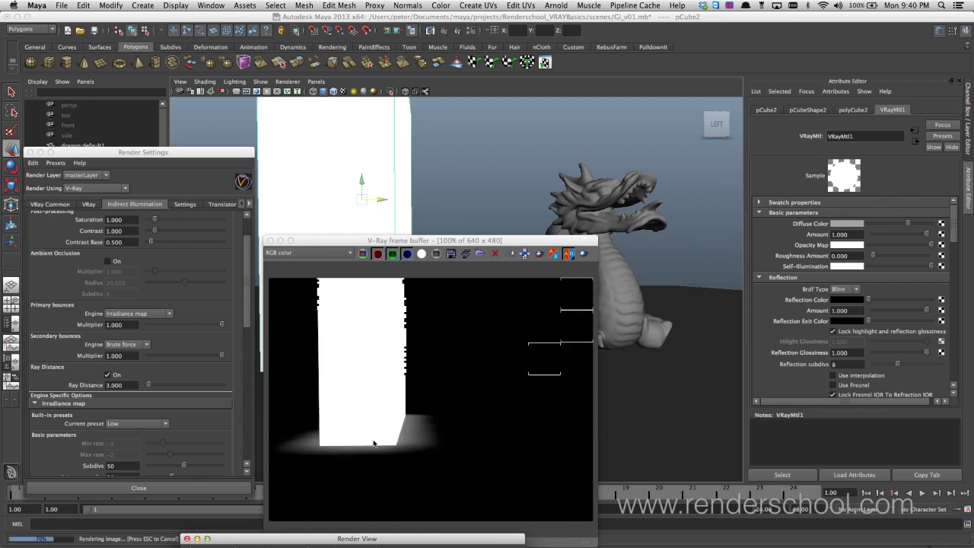
pyautogui.moveTo(149, 385); pyautogui.dragTo(150, 389)
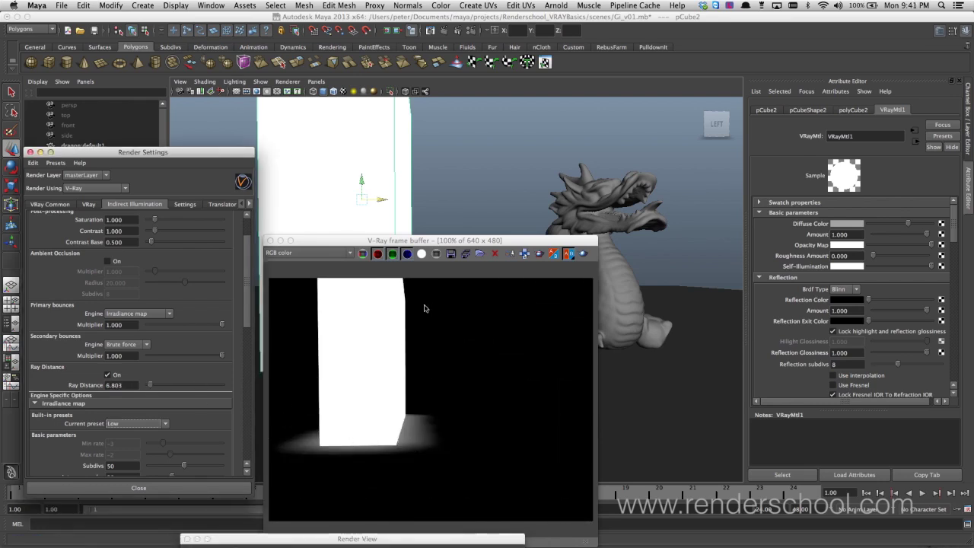
pyautogui.click(580, 258)
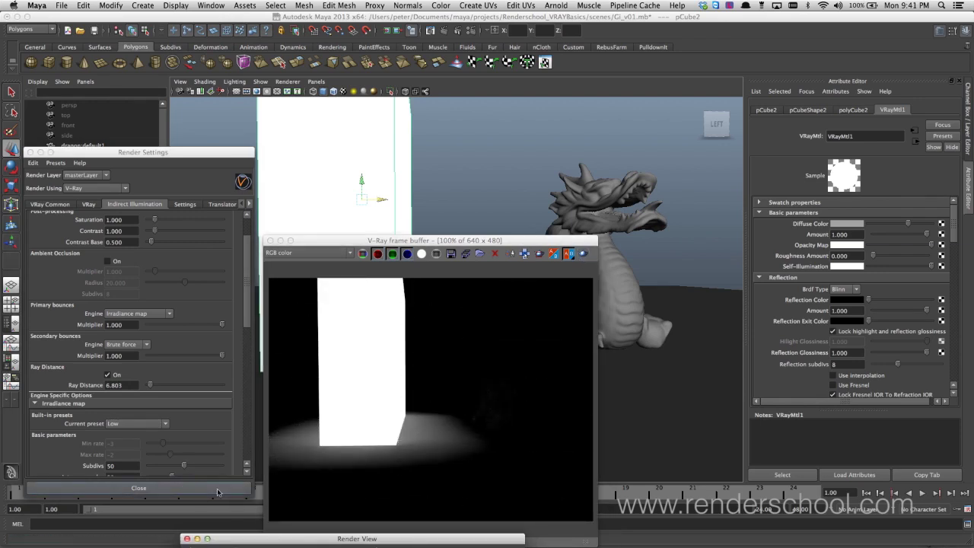
# - Render again with ray distance 9
pyautogui.moveTo(355, 241); pyautogui.dragTo(370, 194)
pyautogui.doubleClick(122, 384)
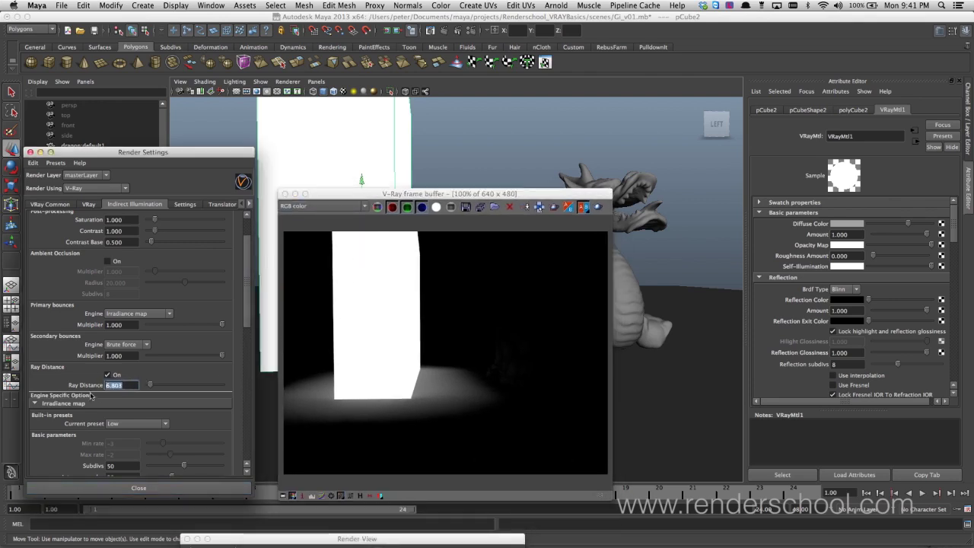
pyautogui.write('9')
pyautogui.press('Return')
pyautogui.click(451, 208)
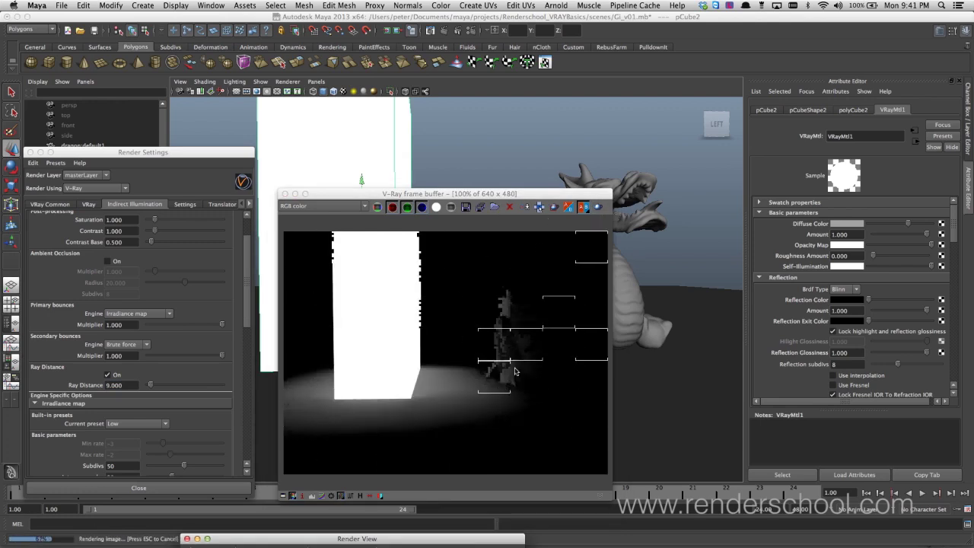
# - Render with ray distance 25, then switch the ray distance limit off
pyautogui.click(127, 385)
pyautogui.doubleClick(121, 385)
pyautogui.write('25')
pyautogui.press('Return')
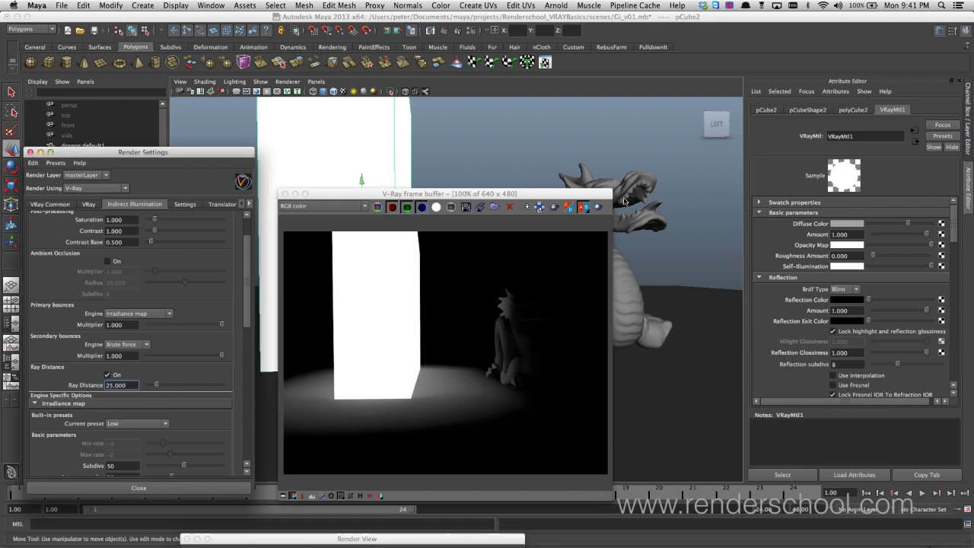
pyautogui.click(598, 207)
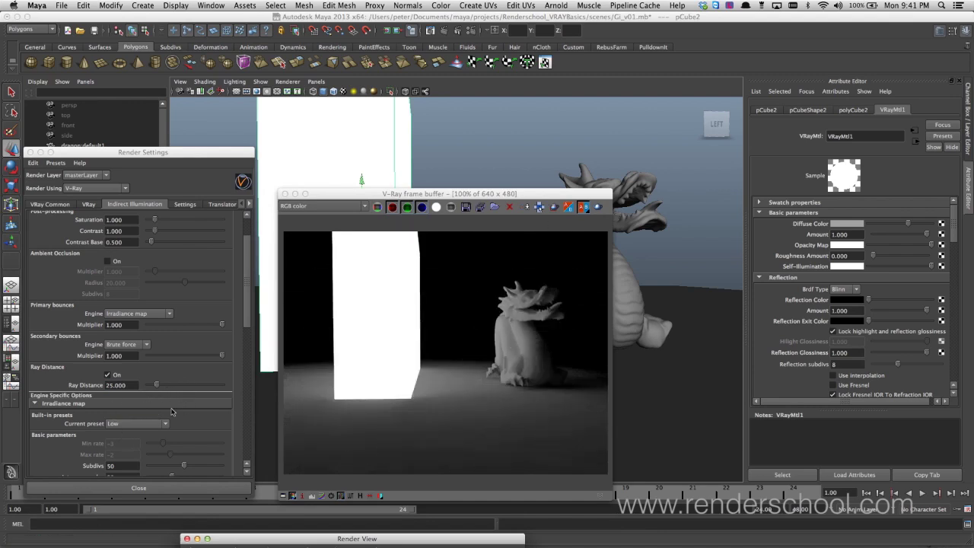
pyautogui.click(107, 375)
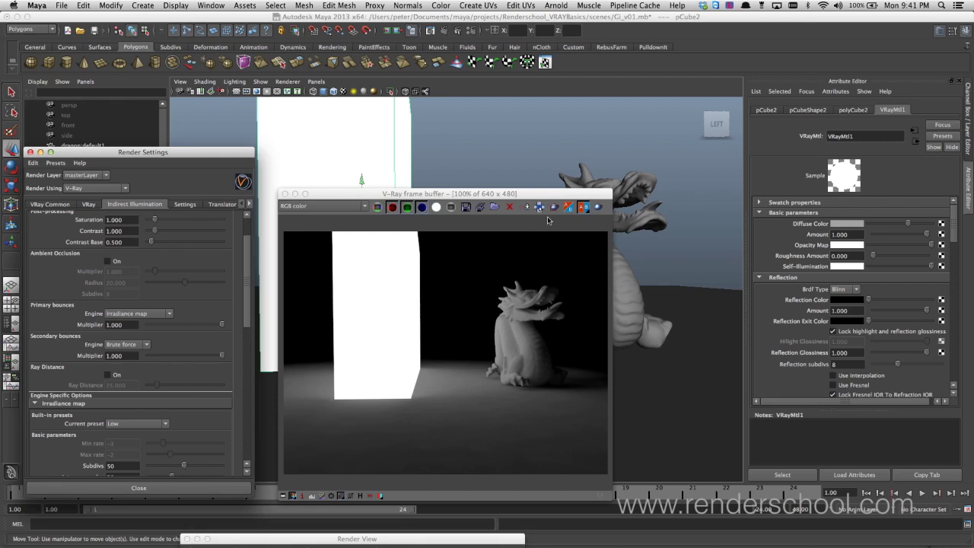
# - Render without a ray distance limit, then re-render from an angled view of the dragon and wall
pyautogui.click(597, 207)
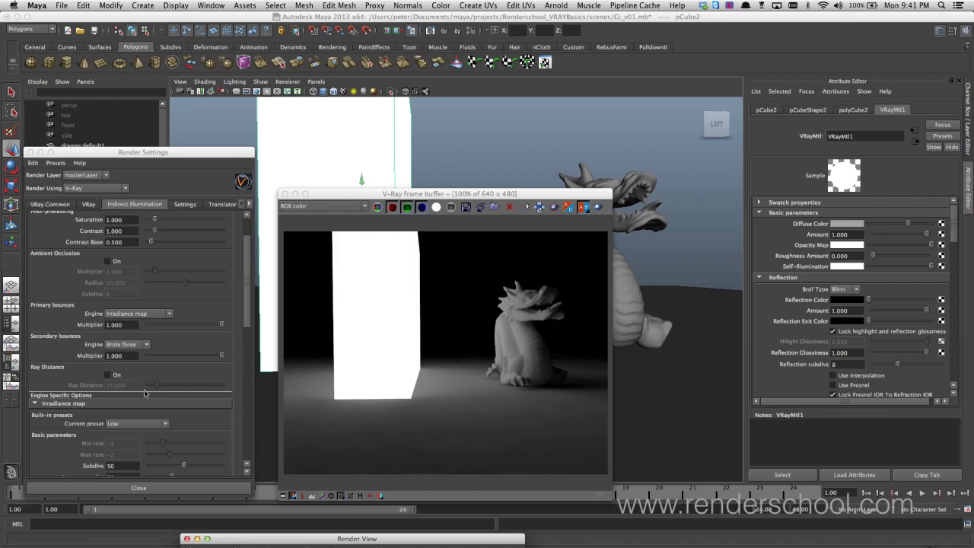
pyautogui.keyDown('alt'); pyautogui.moveTo(646, 318); pyautogui.dragTo(570, 254); pyautogui.keyUp('alt')
pyautogui.click(596, 208)
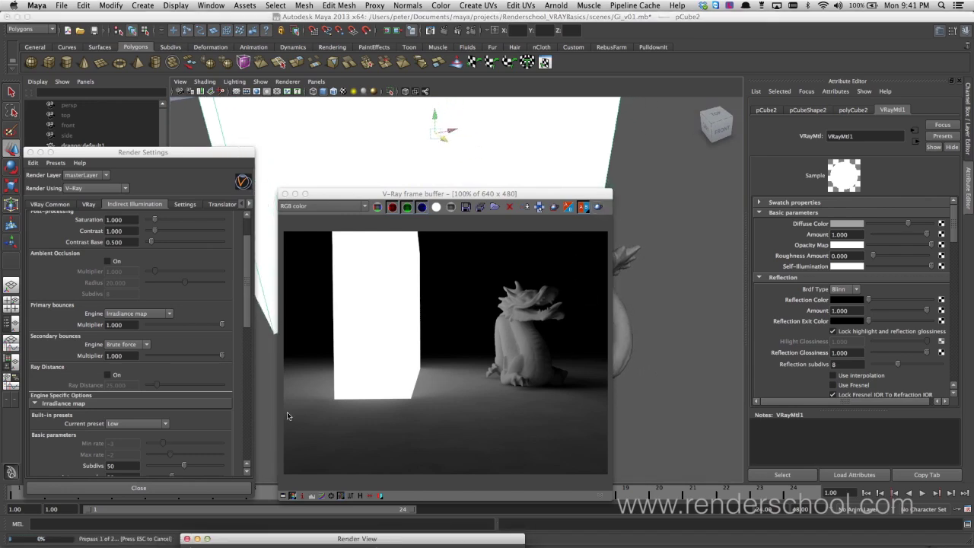
pyautogui.click(621, 309)
pyautogui.keyDown('alt'); pyautogui.moveTo(621, 308); pyautogui.dragTo(645, 323); pyautogui.keyUp('alt')
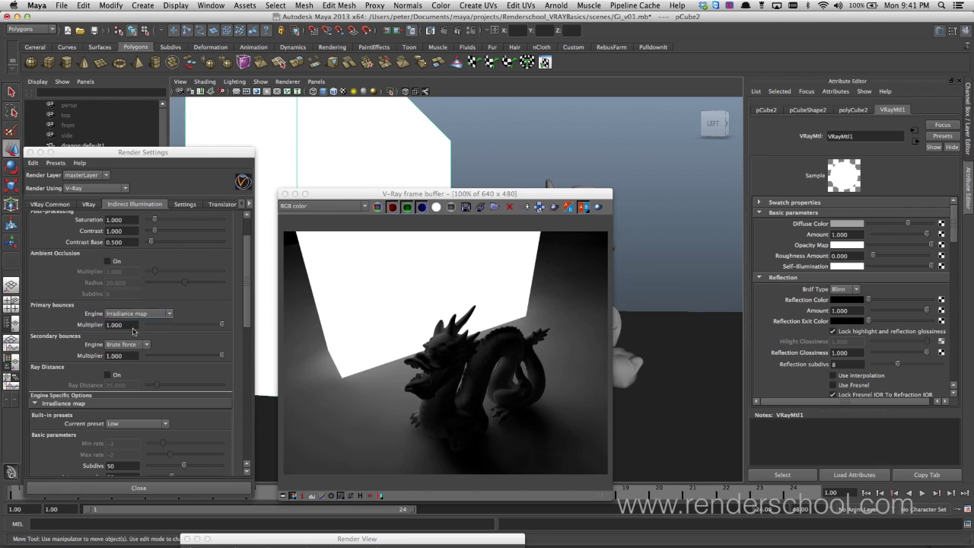
pyautogui.moveTo(247, 318); pyautogui.dragTo(245, 290)
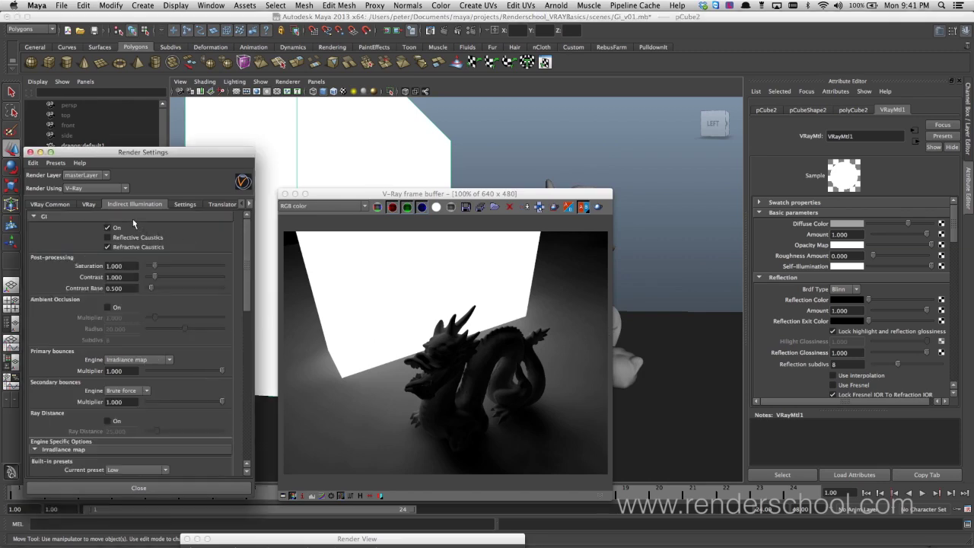
# - Set the secondary bounces engine to None, keeping Irradiance map as the primary engine
pyautogui.scroll(-1, 247, 278)
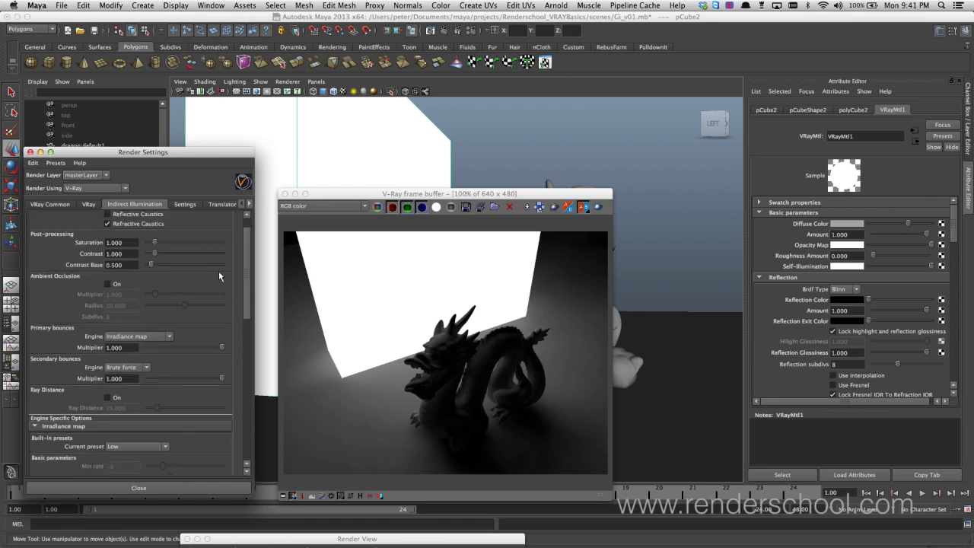
pyautogui.scroll(1, 241, 271)
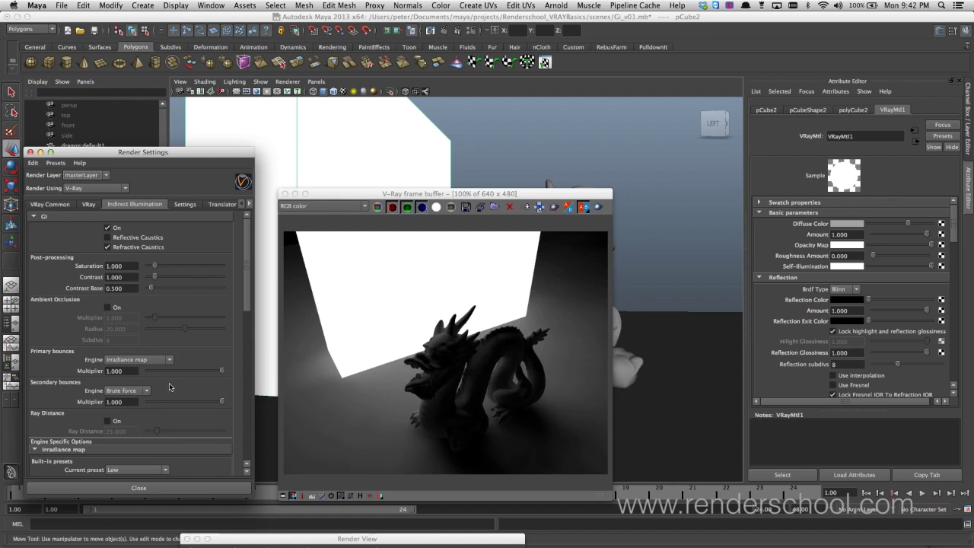
pyautogui.click(125, 391)
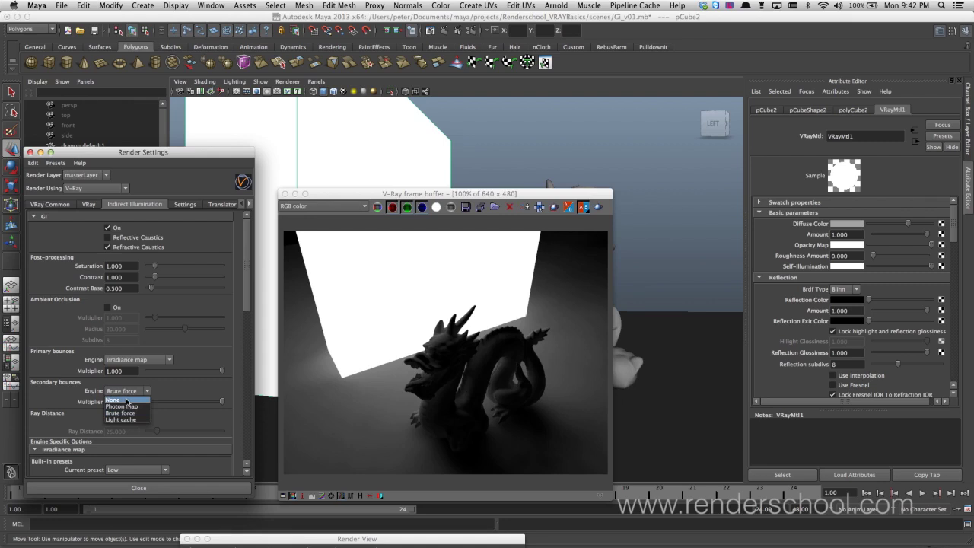
pyautogui.click(126, 400)
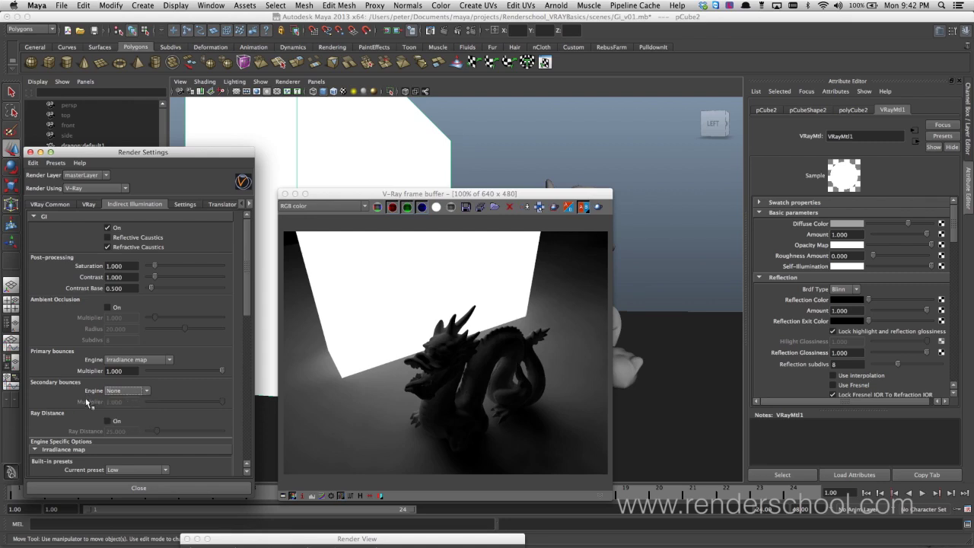
pyautogui.click(167, 359)
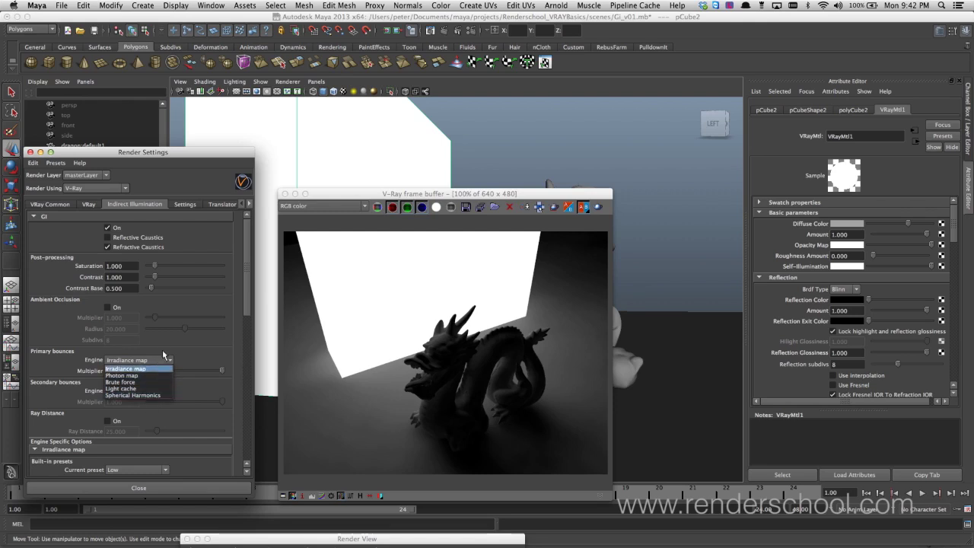
pyautogui.click(181, 356)
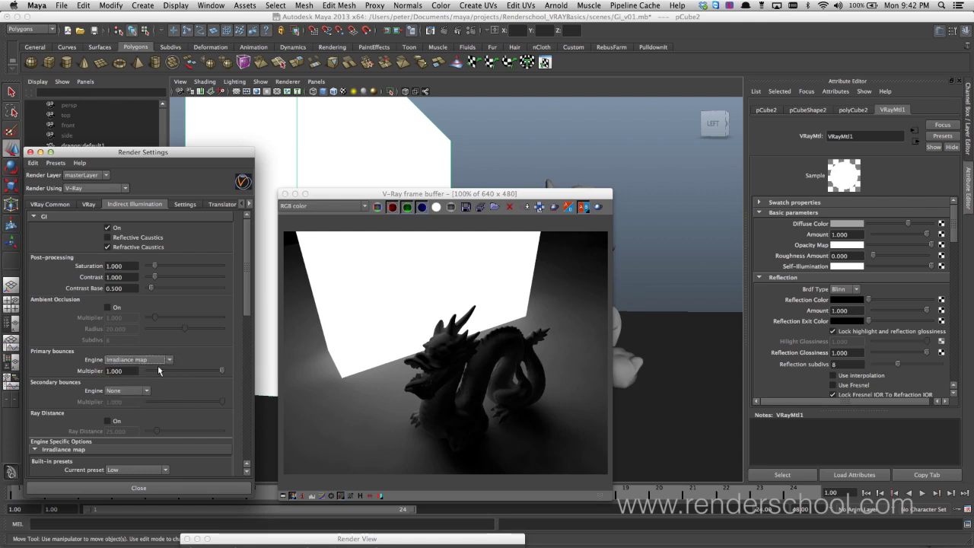
pyautogui.click(167, 360)
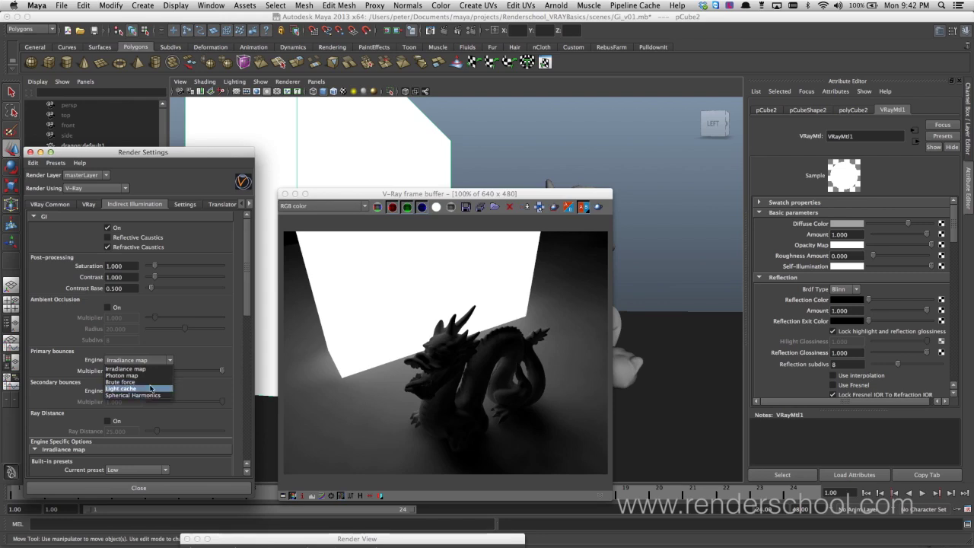
pyautogui.click(151, 369)
# - Render the dragon with only irradiance-map primary bounces, then scroll to the irradiance map parameters
pyautogui.moveTo(243, 290); pyautogui.dragTo(243, 331)
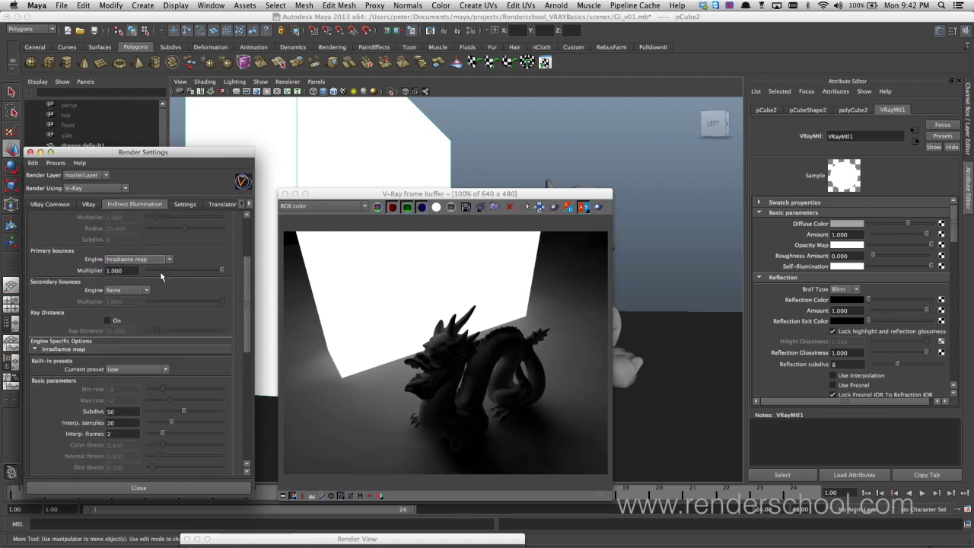
pyautogui.click(584, 206)
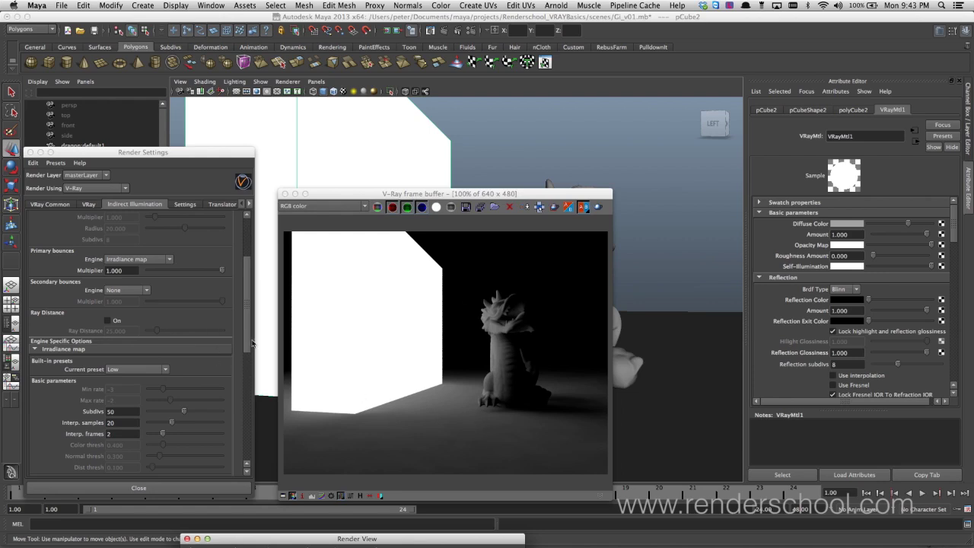
pyautogui.scroll(-3, 232, 308)
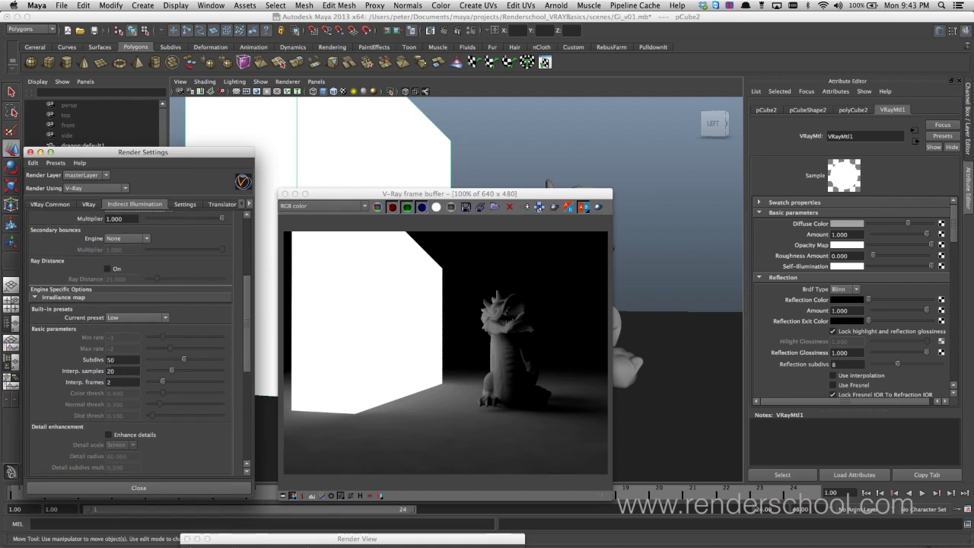
# - Switch the irradiance map Current preset from Low to Custom
pyautogui.click(141, 318)
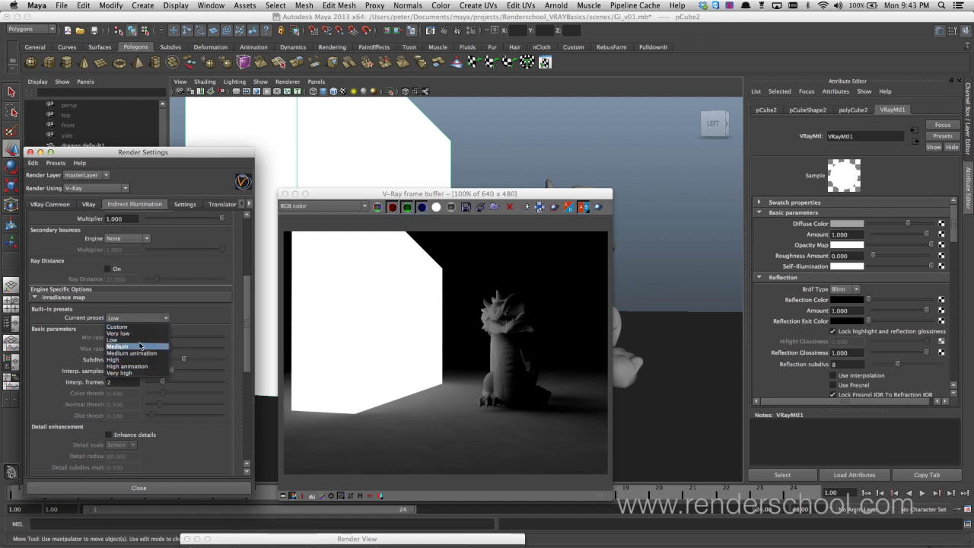
pyautogui.click(145, 326)
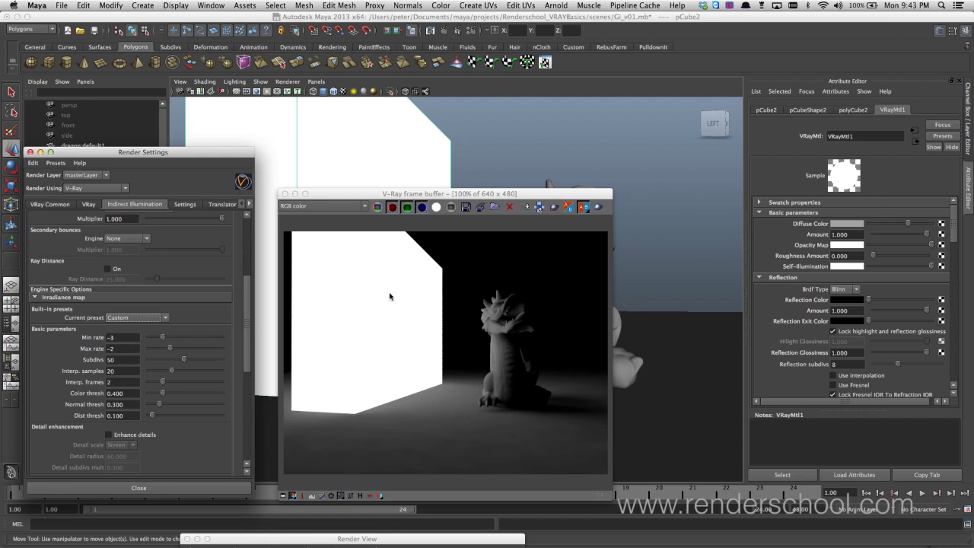
# - Set the irradiance map Min and Max rates to 0 and render
pyautogui.doubleClick(128, 348)
pyautogui.write('0')
pyautogui.press('Tab')
pyautogui.doubleClick(126, 337)
pyautogui.write('0')
pyautogui.press('Tab')
pyautogui.click(597, 207)
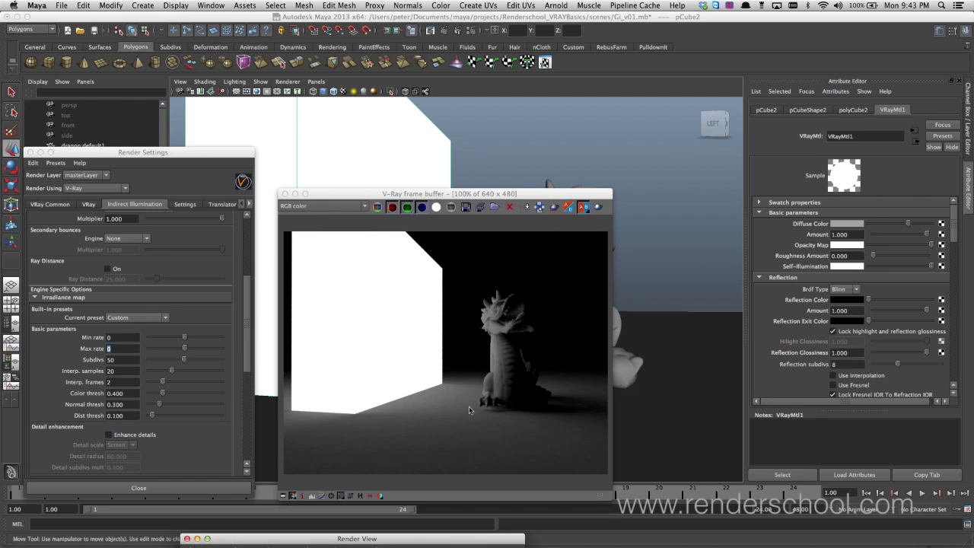
# - Set the irradiance map Min rate to -4 and Max rate to -2
pyautogui.click(126, 337)
pyautogui.write('-4')
pyautogui.press('Tab')
pyautogui.write('-2')
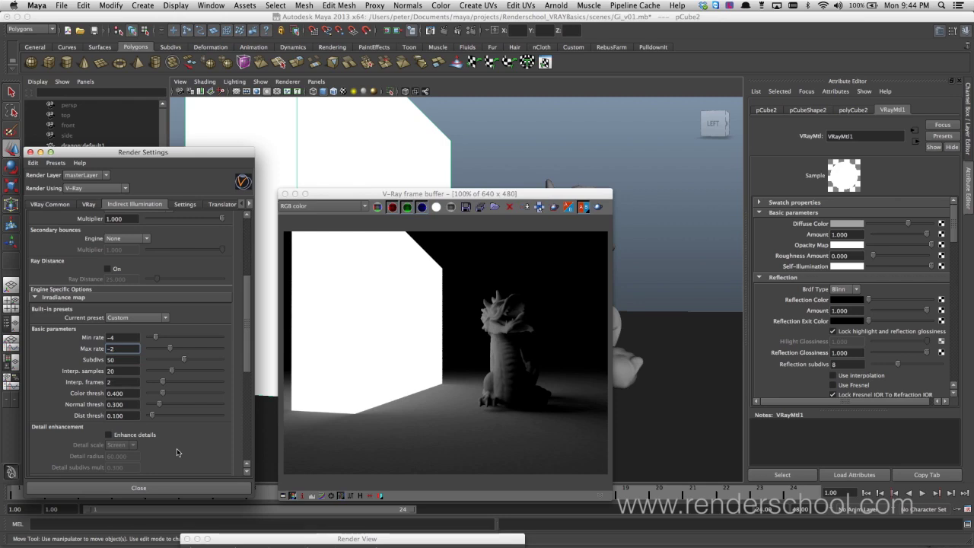
pyautogui.click(129, 359)
pyautogui.click(123, 370)
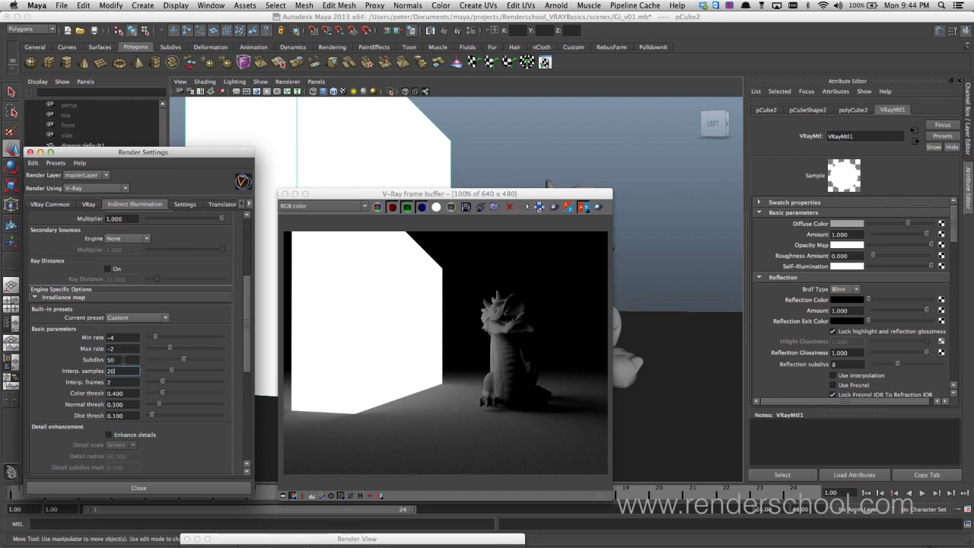
pyautogui.click(125, 360)
pyautogui.moveTo(123, 361); pyautogui.dragTo(105, 363)
pyautogui.moveTo(120, 371); pyautogui.dragTo(101, 371)
pyautogui.click(130, 371)
pyautogui.click(120, 360)
pyautogui.doubleClick(120, 360)
pyautogui.moveTo(246, 342); pyautogui.dragTo(247, 353)
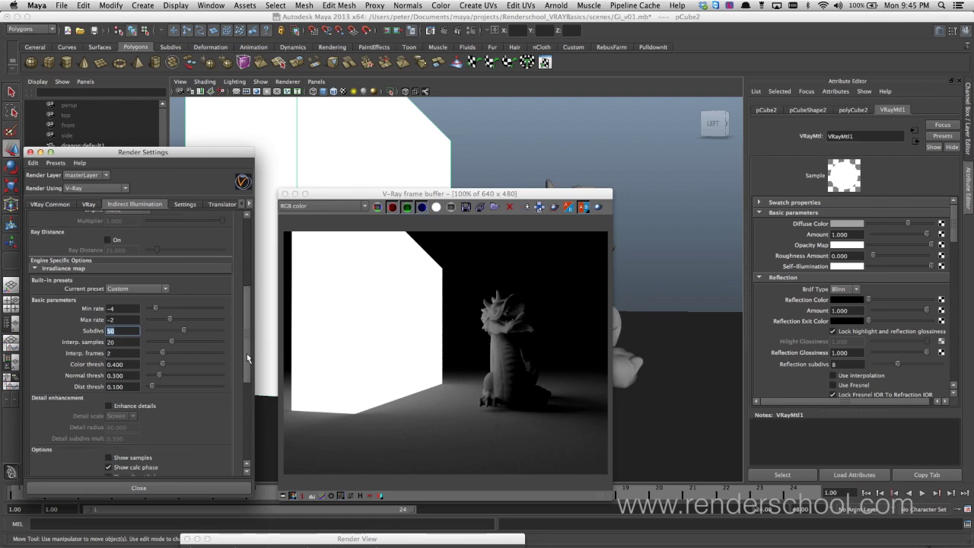
pyautogui.click(120, 353)
pyautogui.scroll(-3, 245, 349)
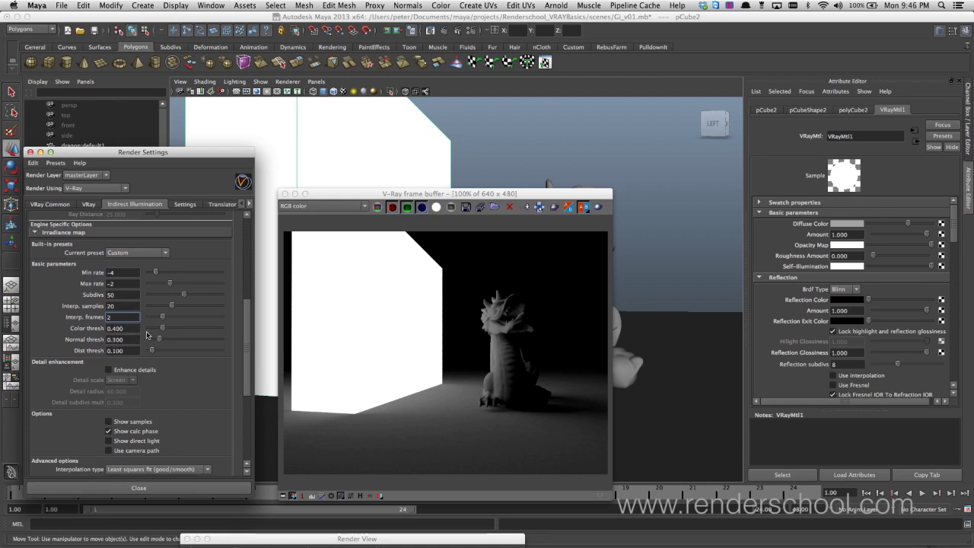
# - Switch to Indirect Illumination and review the irradiance map's Color thresh value of 0.400
pyautogui.click(89, 205)
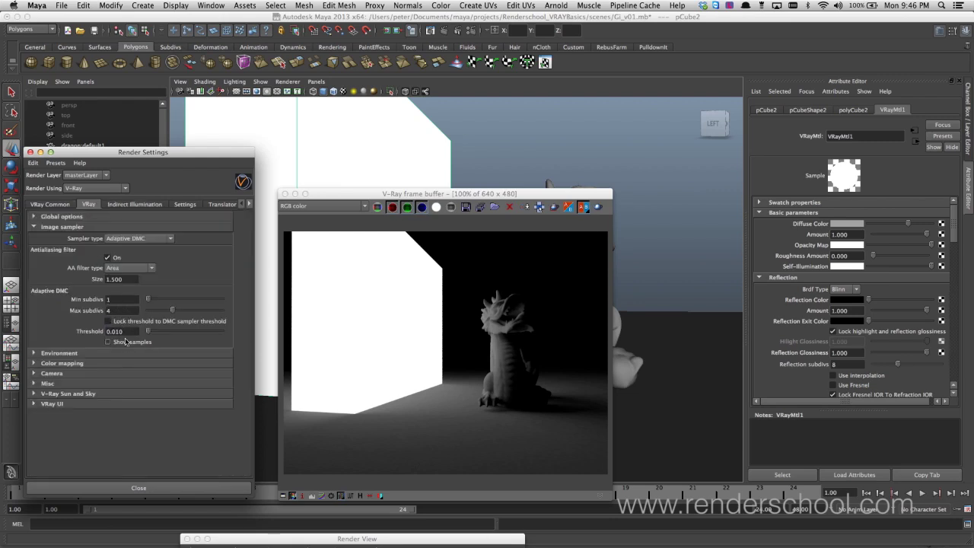
pyautogui.click(134, 204)
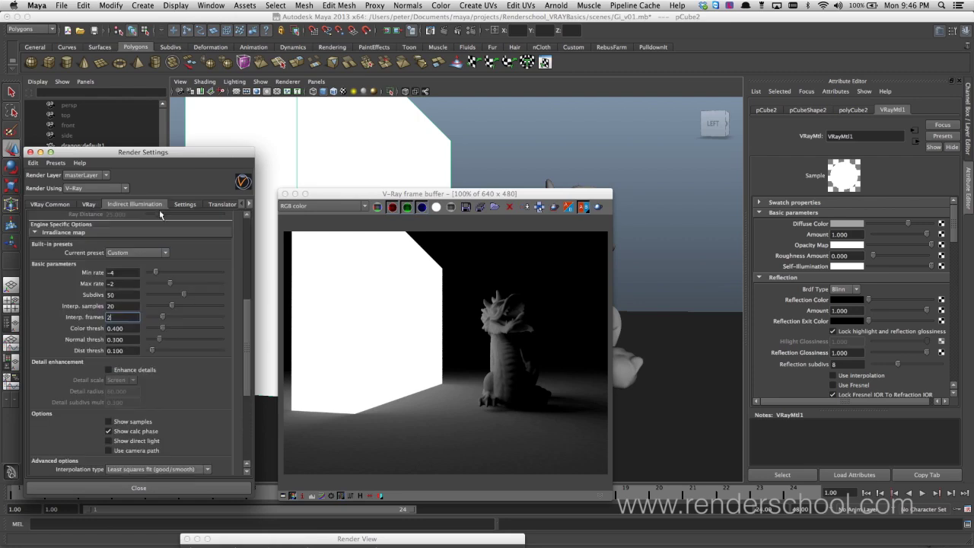
pyautogui.doubleClick(121, 328)
pyautogui.click(129, 327)
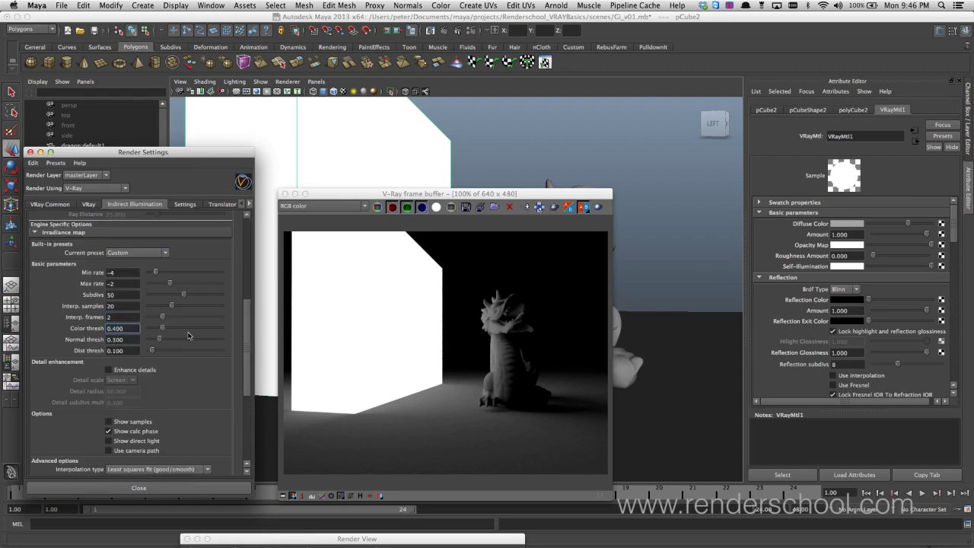
pyautogui.click(150, 253)
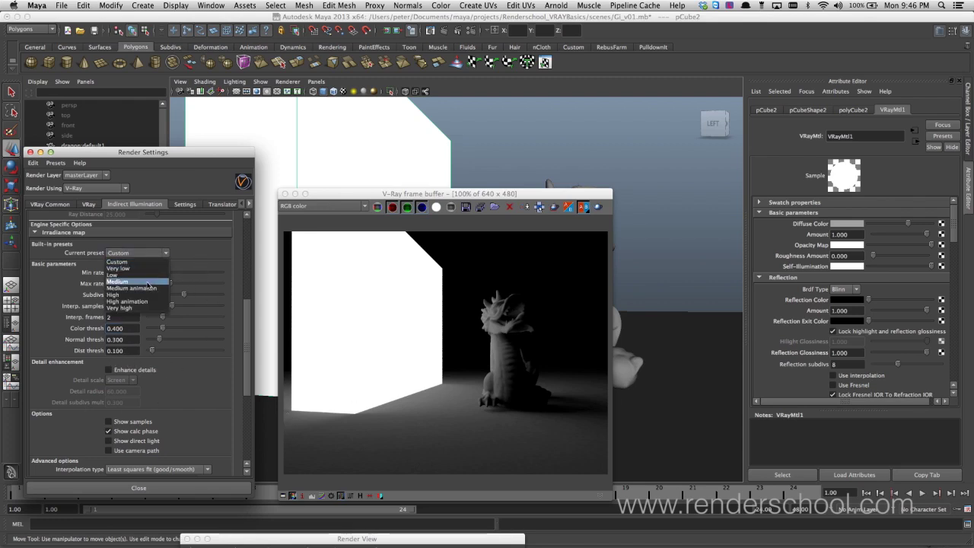
# - Pick the Medium irradiance map preset, then scroll down and turn on Enhance details
pyautogui.click(149, 283)
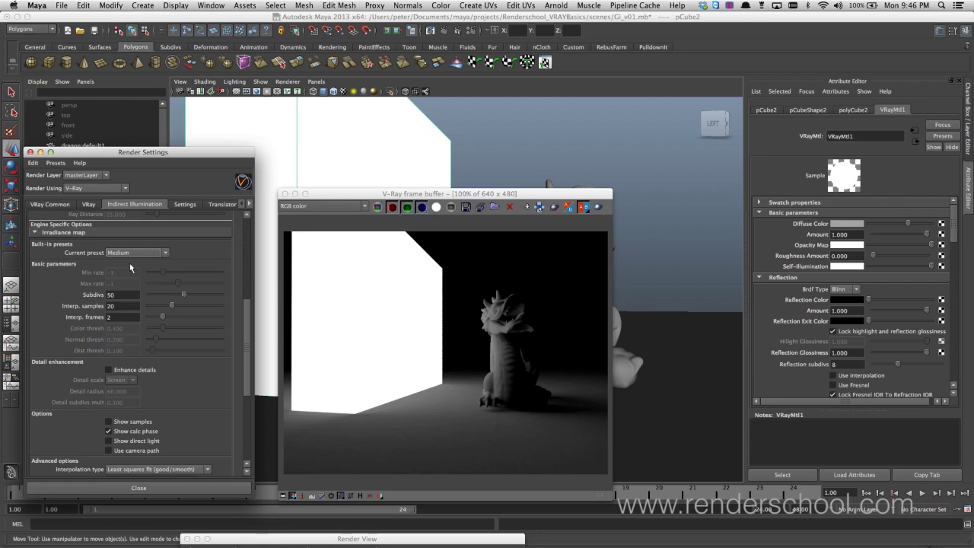
pyautogui.click(136, 253)
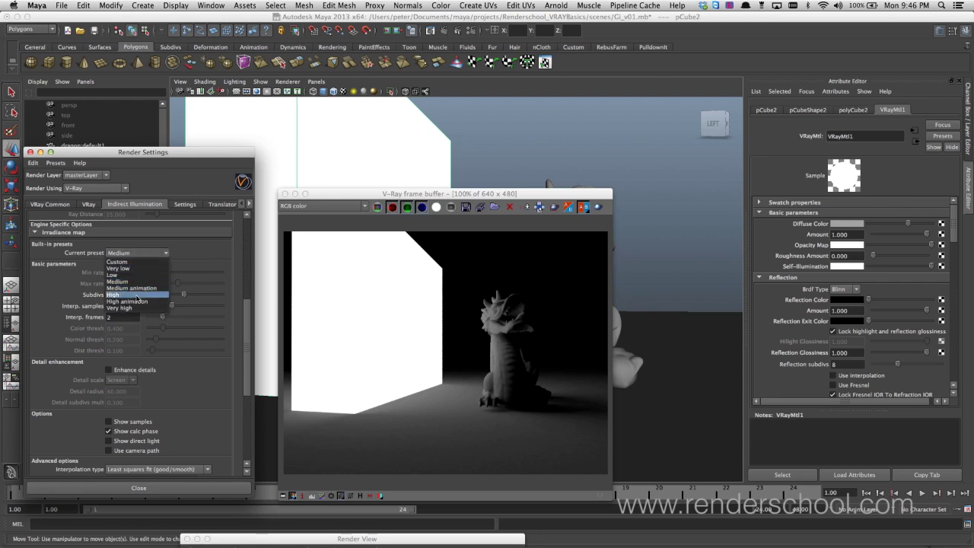
pyautogui.click(125, 281)
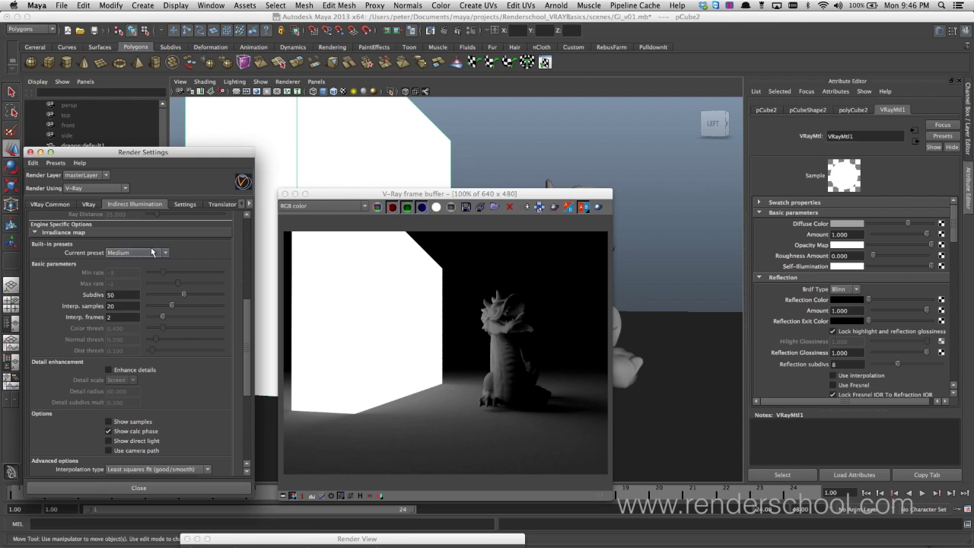
pyautogui.scroll(-5, 246, 334)
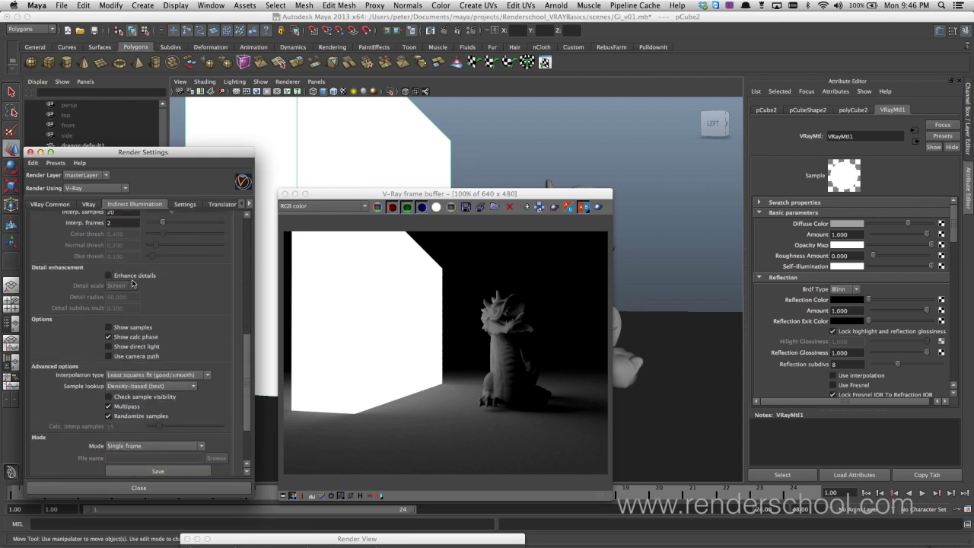
pyautogui.click(108, 276)
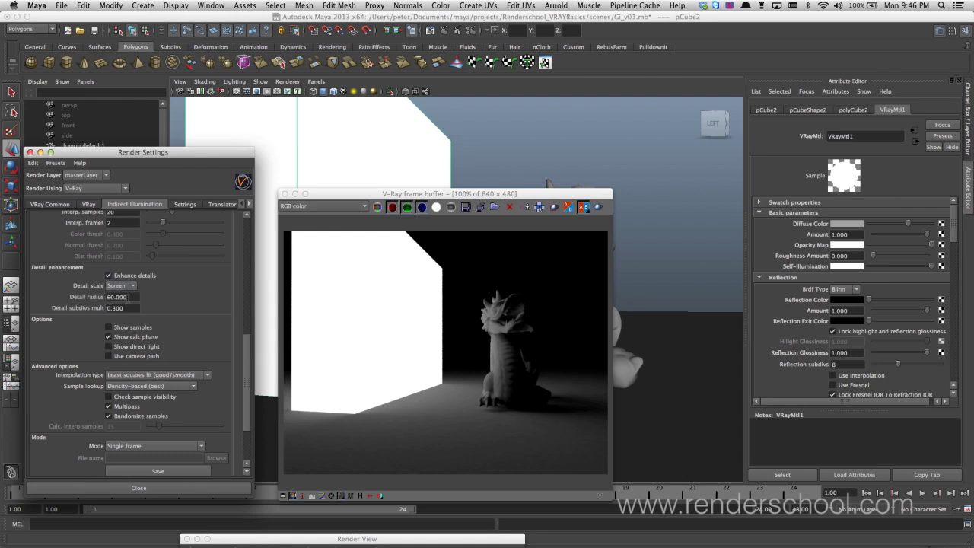
# - Keep Detail scale on Screen, with Detail radius 60.000 and Detail subdivs mult 0.300
pyautogui.click(125, 286)
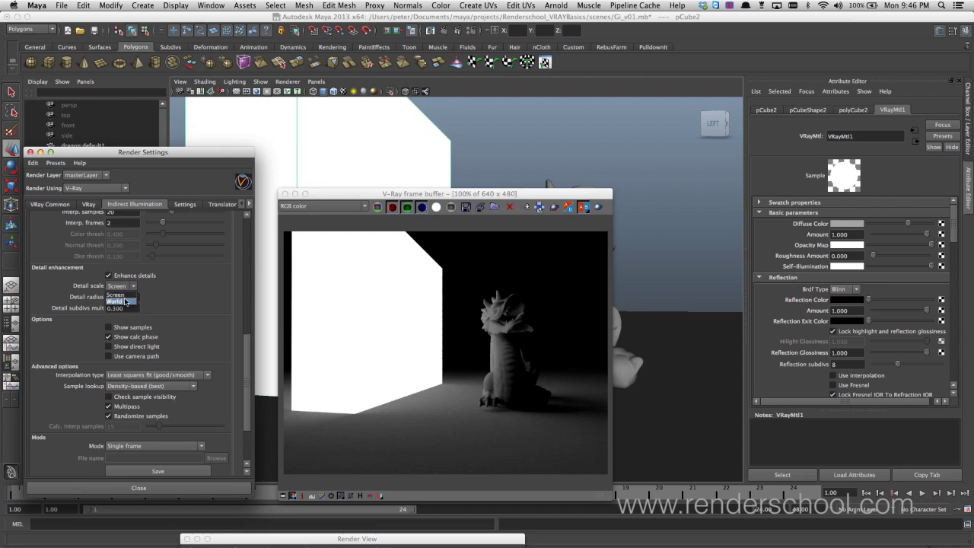
pyautogui.click(126, 296)
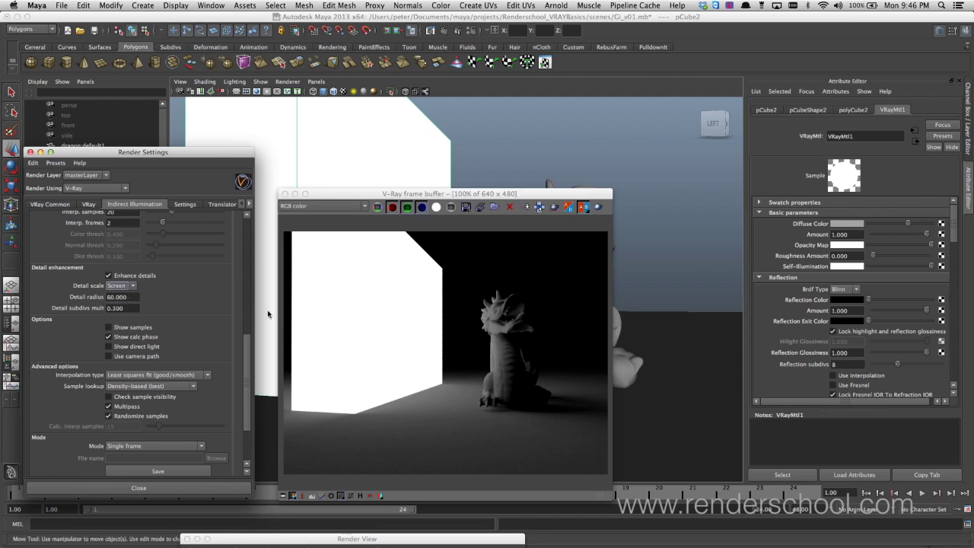
pyautogui.click(135, 297)
pyautogui.doubleClick(135, 297)
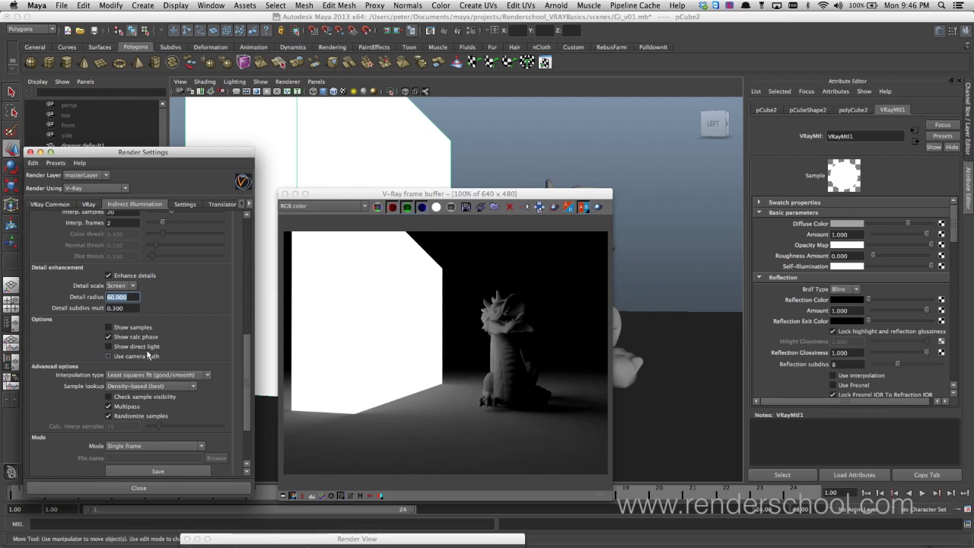
pyautogui.doubleClick(120, 308)
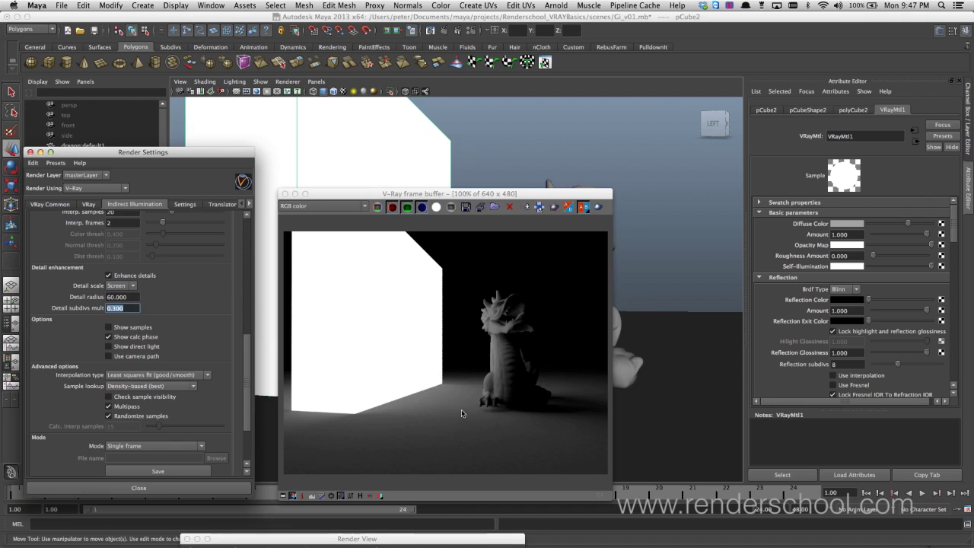
pyautogui.click(124, 287)
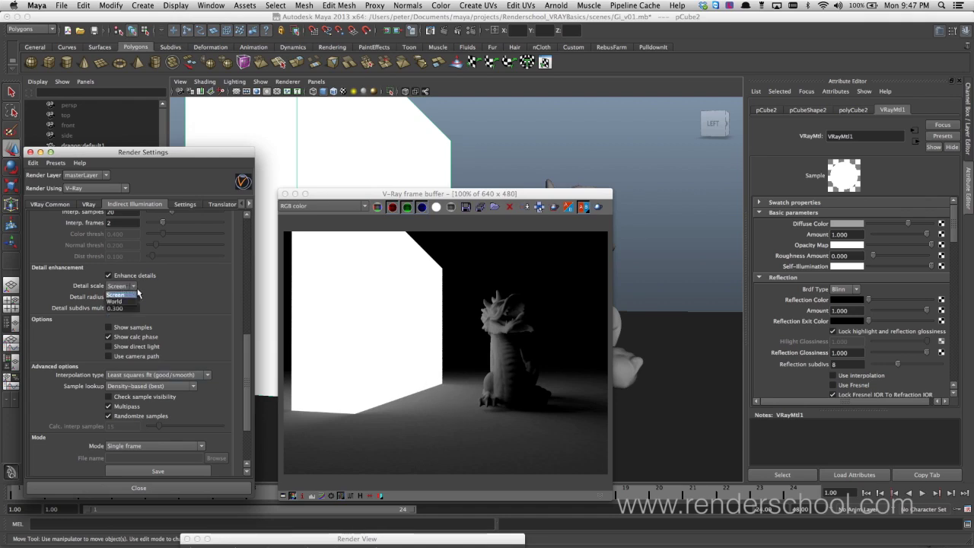
pyautogui.click(128, 301)
pyautogui.click(131, 288)
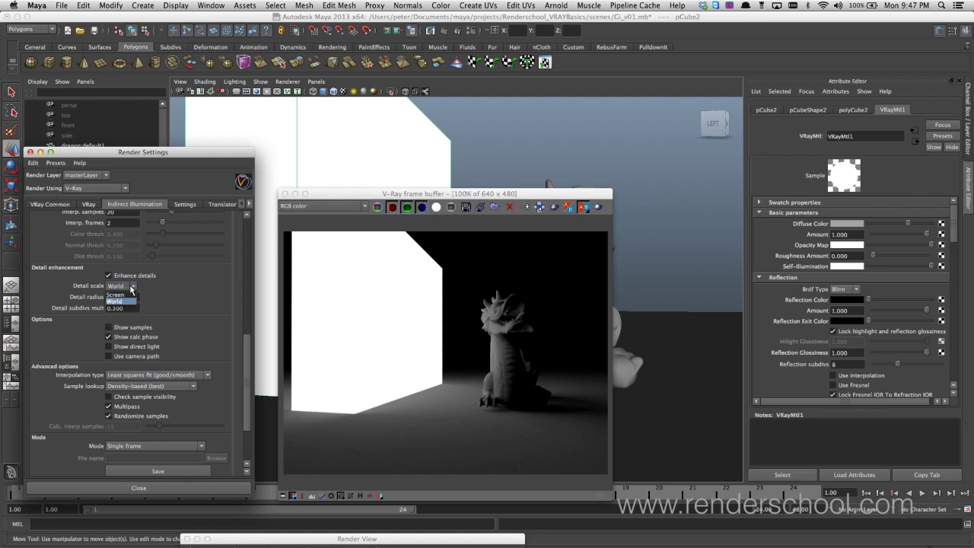
pyautogui.click(130, 295)
pyautogui.click(131, 287)
pyautogui.click(131, 302)
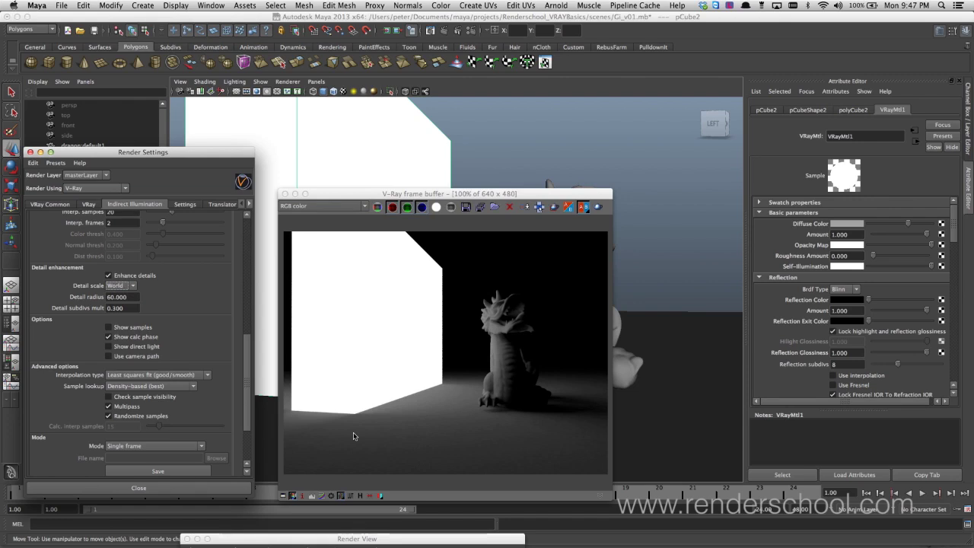
pyautogui.click(122, 286)
pyautogui.click(122, 293)
pyautogui.click(125, 308)
pyautogui.click(134, 297)
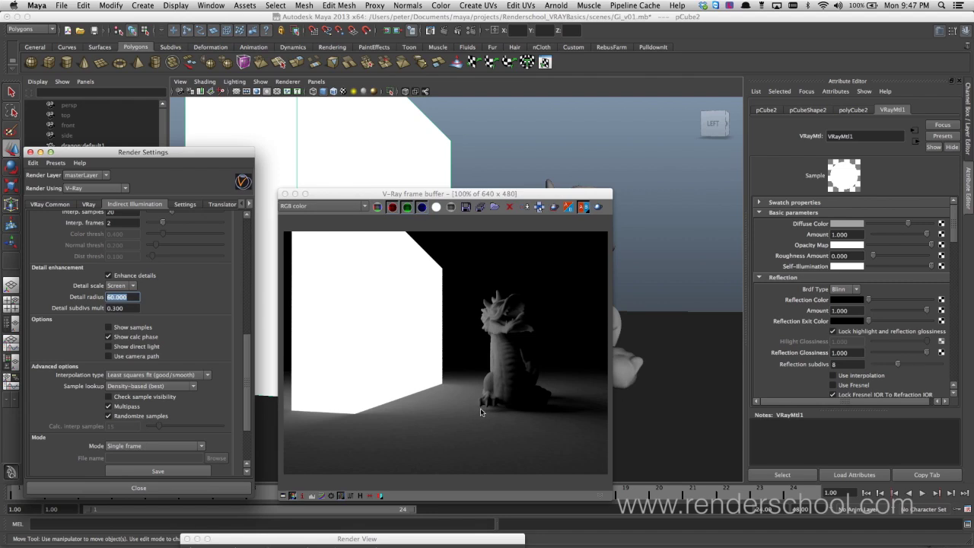
pyautogui.press('Tab')
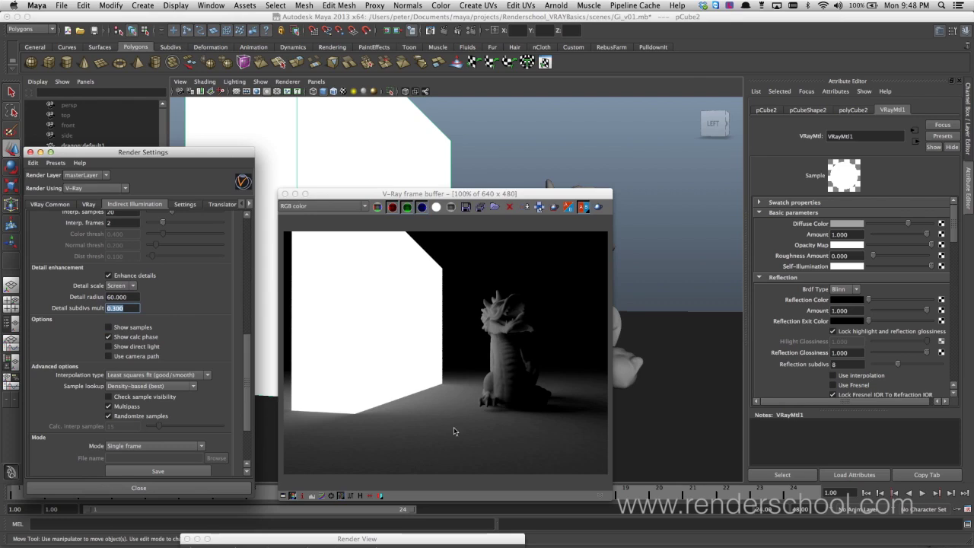
# - Enable Show samples, disable Enhance details, render the dragon, then turn Show samples off
pyautogui.click(136, 326)
pyautogui.click(131, 278)
pyautogui.click(584, 206)
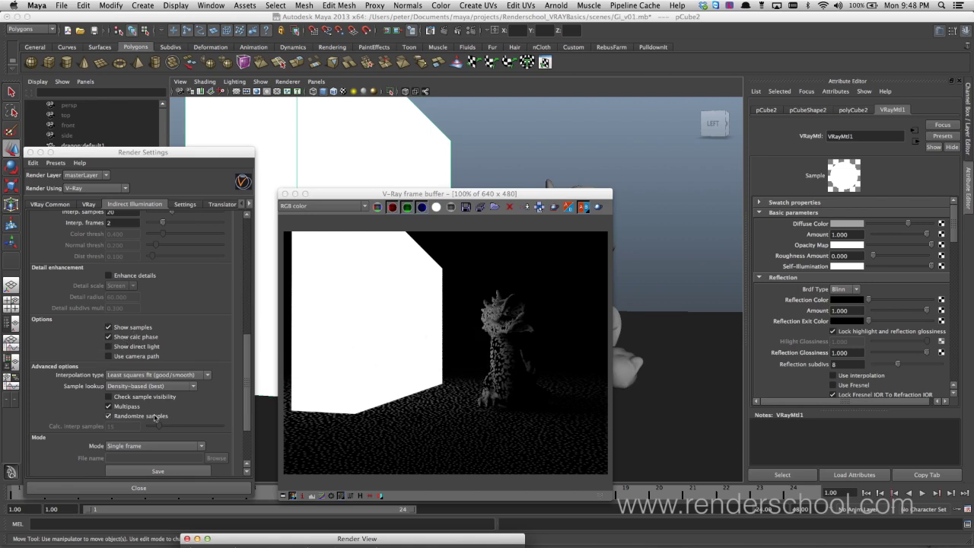
pyautogui.click(108, 327)
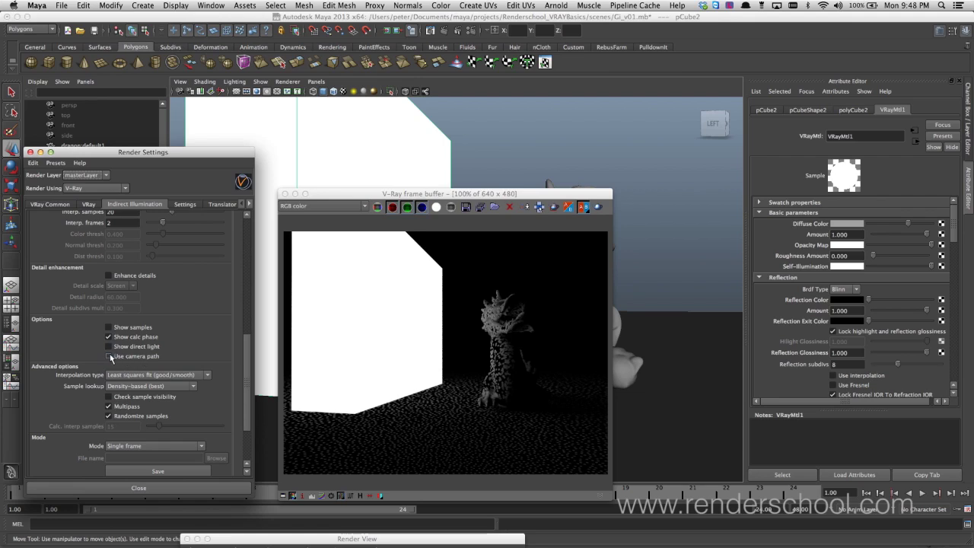
# - Move the render windows aside and create a new camera from the Rendering shelf
pyautogui.moveTo(343, 198); pyautogui.dragTo(315, 489)
pyautogui.moveTo(151, 161); pyautogui.dragTo(159, 422)
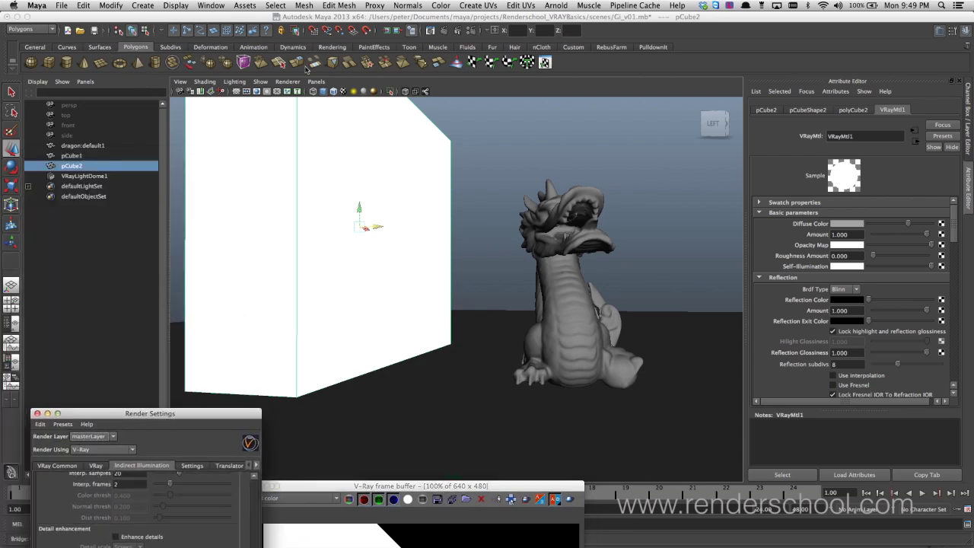
pyautogui.click(293, 48)
pyautogui.click(332, 47)
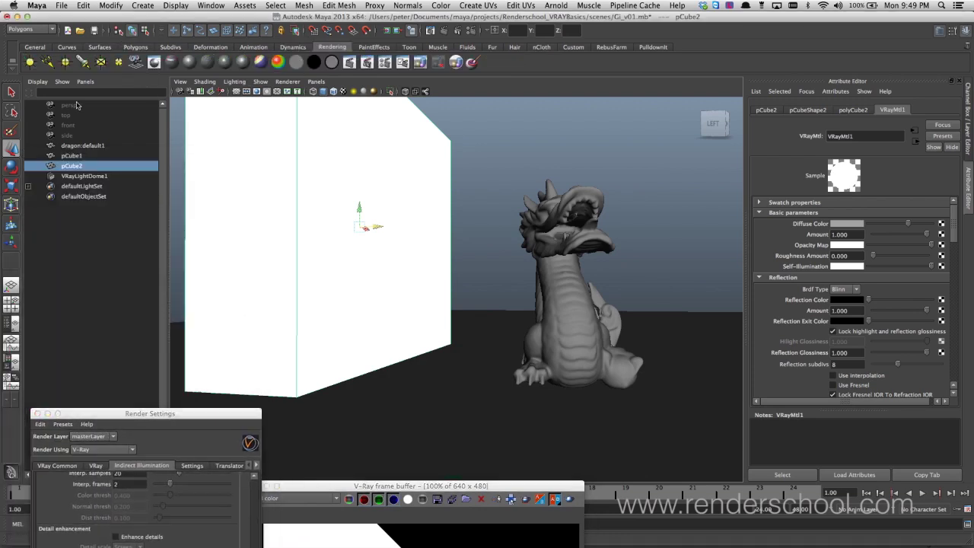
pyautogui.click(154, 62)
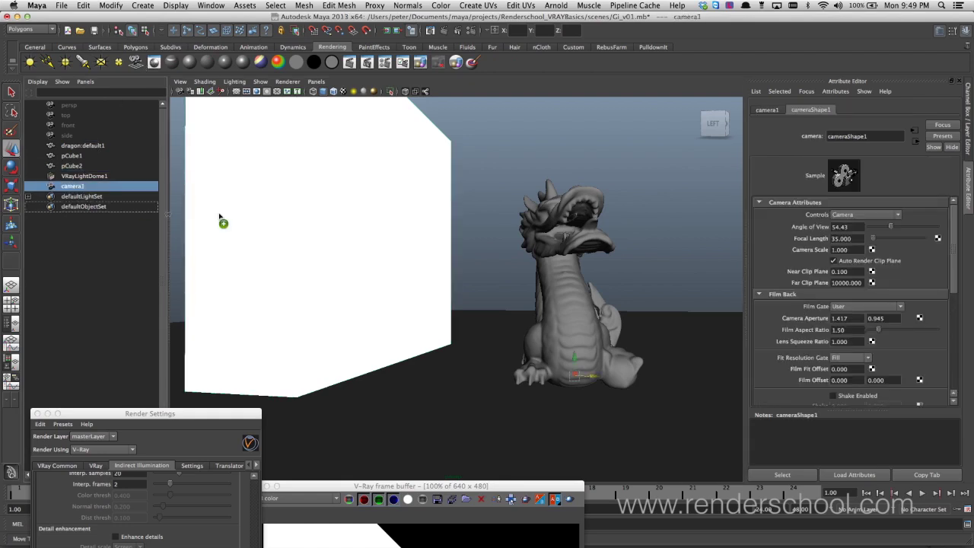
# - Frame and orbit the view, then select the pCube2 backdrop and hide it with Ctrl+H
pyautogui.press('f')
pyautogui.scroll(-10, 514, 371)
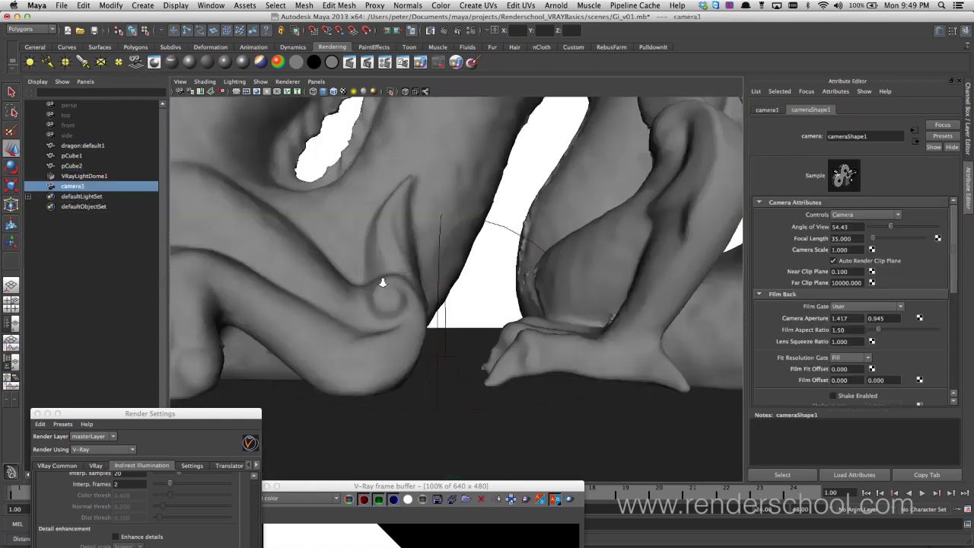
pyautogui.keyDown('alt'); pyautogui.moveTo(482, 321); pyautogui.dragTo(450, 326); pyautogui.keyUp('alt')
pyautogui.click(544, 201)
pyautogui.hotkey('ctrl', 'h')
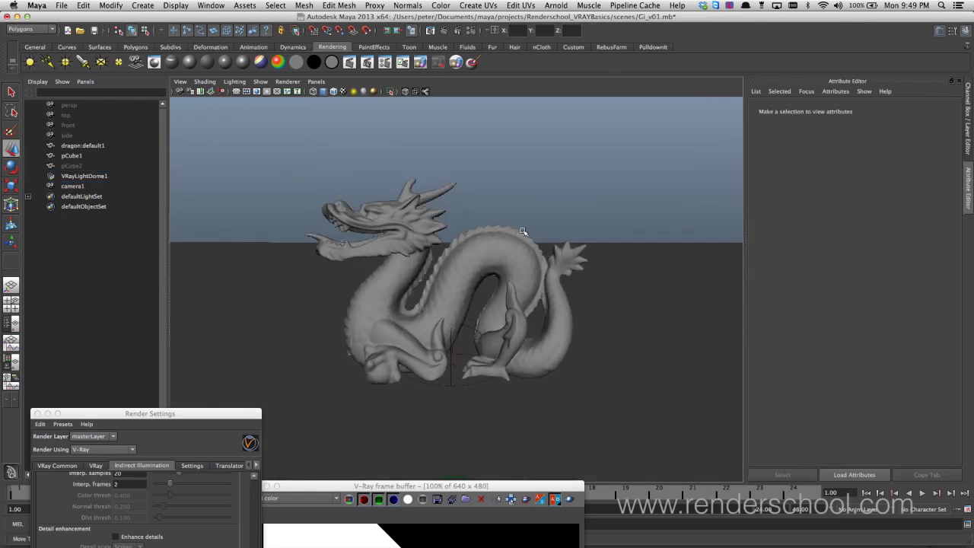
pyautogui.click(111, 5)
pyautogui.moveTo(143, 7)
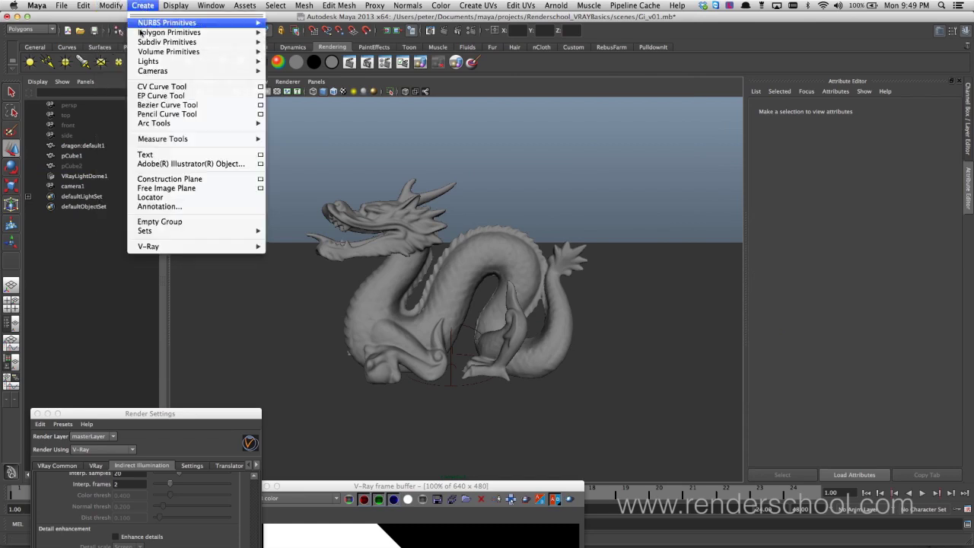
# - Create locator1, parent camera1 under it, and minimize the render windows
pyautogui.click(184, 198)
pyautogui.click(72, 185)
pyautogui.moveTo(72, 185); pyautogui.dragTo(76, 196, button='middle')
pyautogui.click(46, 413)
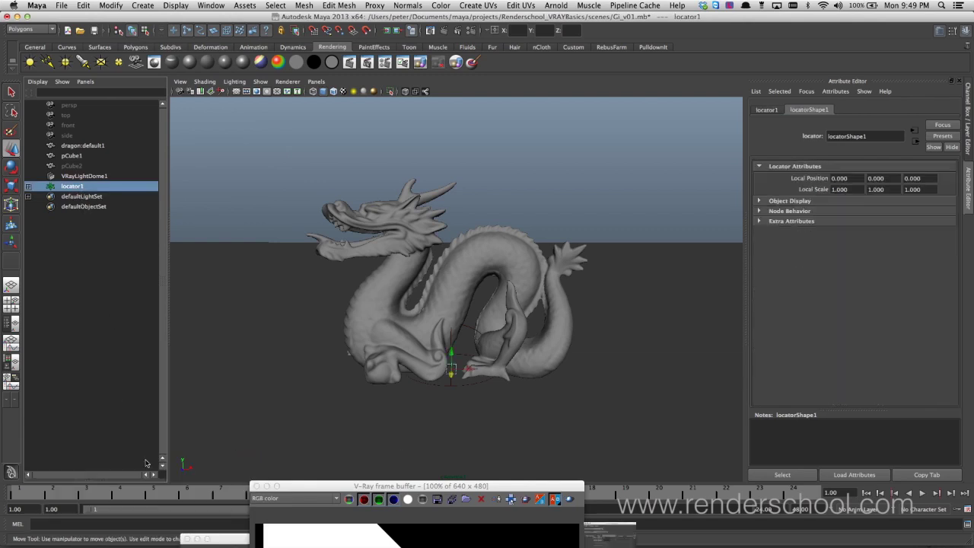
pyautogui.click(266, 485)
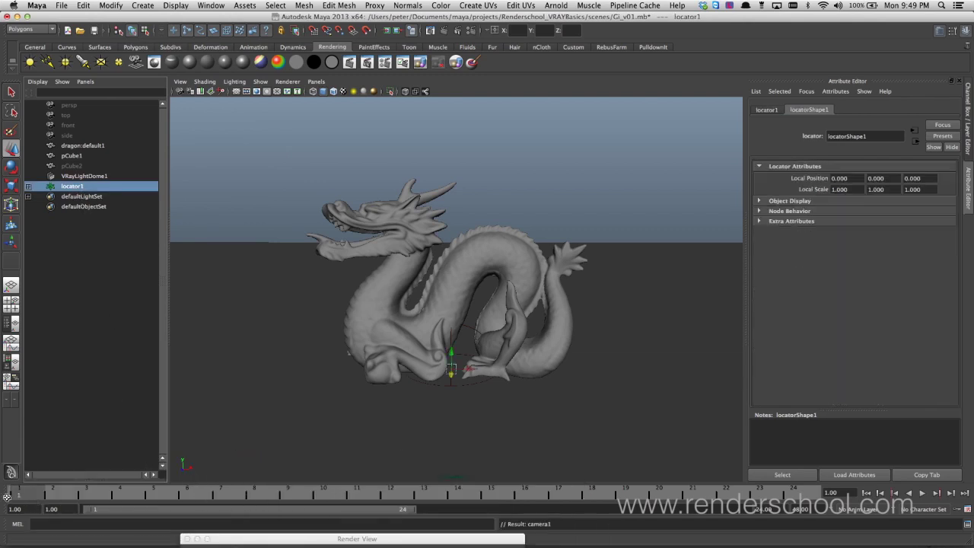
pyautogui.click(447, 325)
# - At frame 24, set locator1's Rotate Y to 360 and key it
pyautogui.moveTo(108, 493); pyautogui.dragTo(823, 492)
pyautogui.click(970, 122)
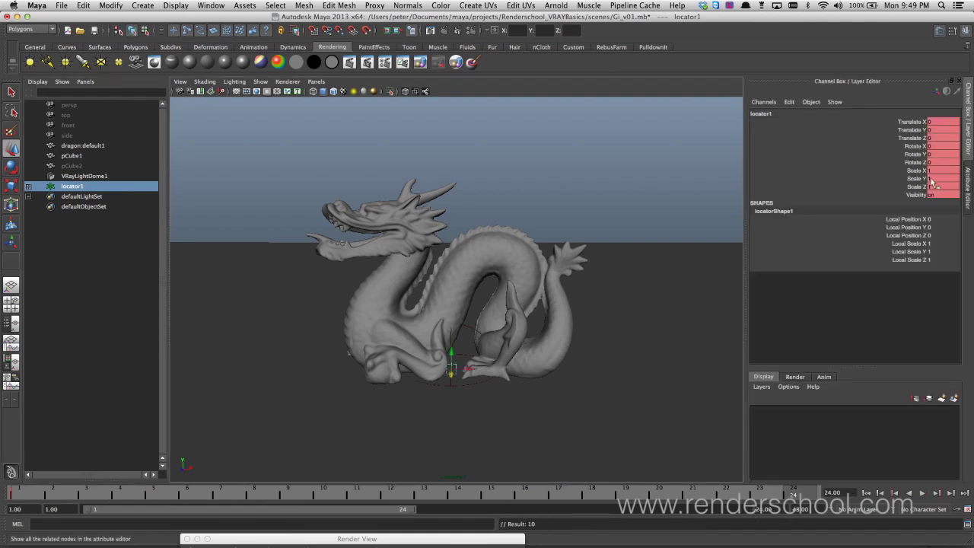
pyautogui.click(942, 154)
pyautogui.write('360')
pyautogui.press('Return')
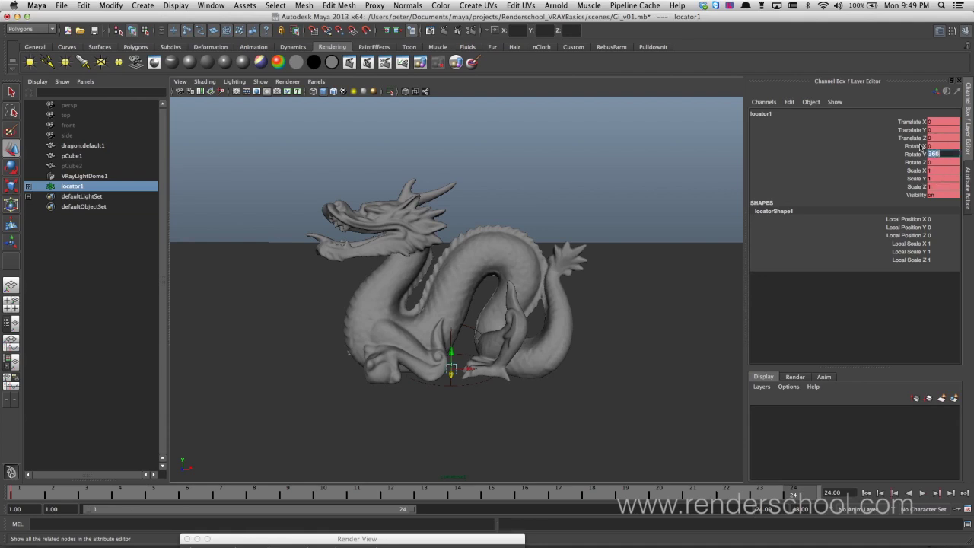
pyautogui.rightClick(909, 156)
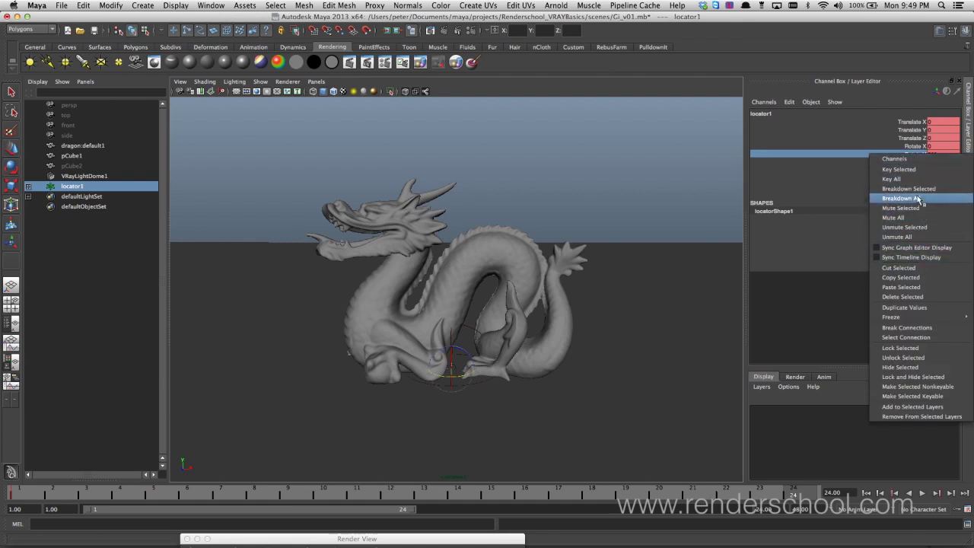
pyautogui.click(915, 170)
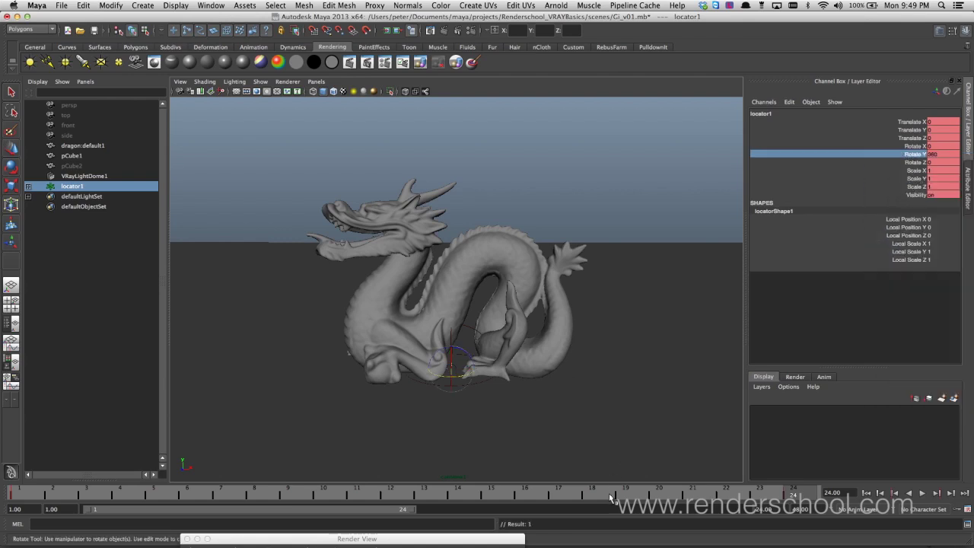
# - Play back the camera rotation, stop it, and return to frame 1 with Render Settings shown
pyautogui.hotkey('alt', 'v')
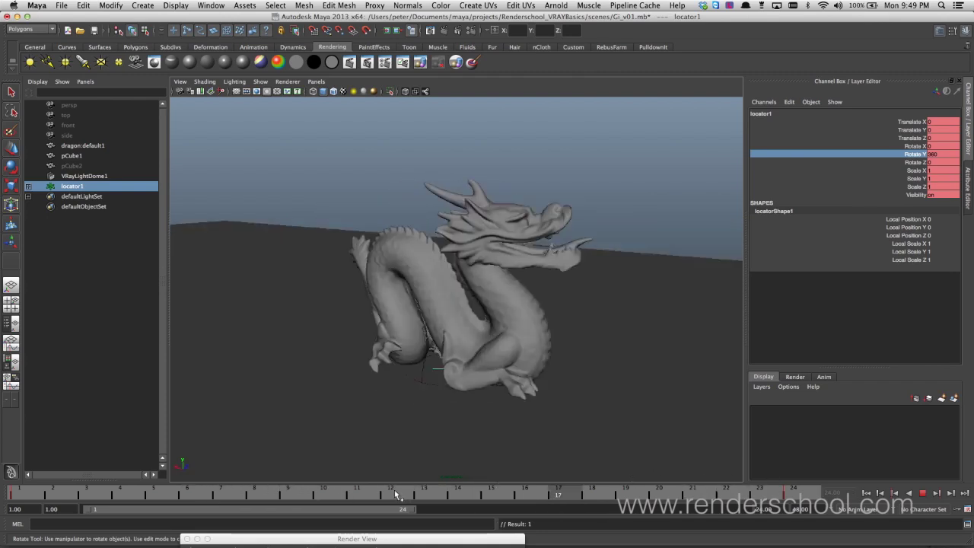
pyautogui.hotkey('alt', 'v')
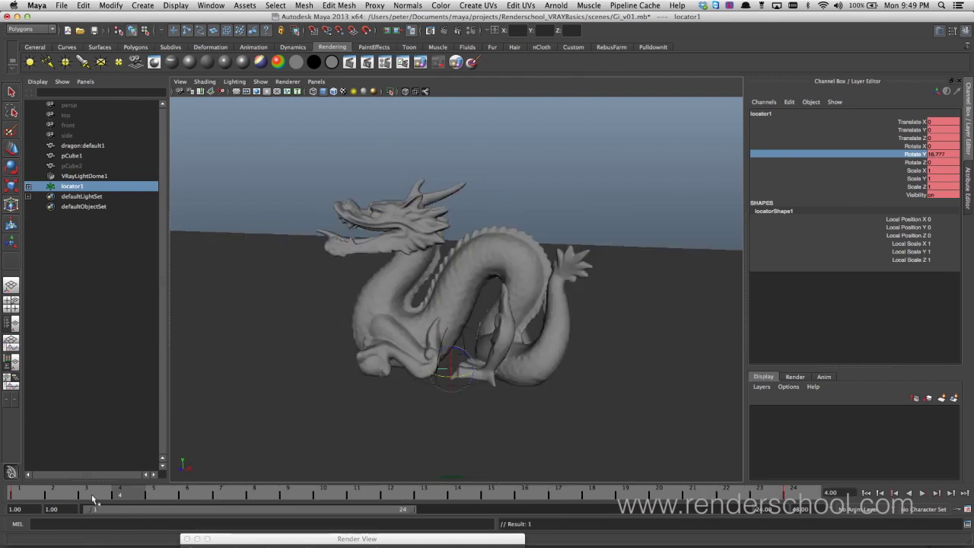
pyautogui.moveTo(93, 498); pyautogui.dragTo(17, 494)
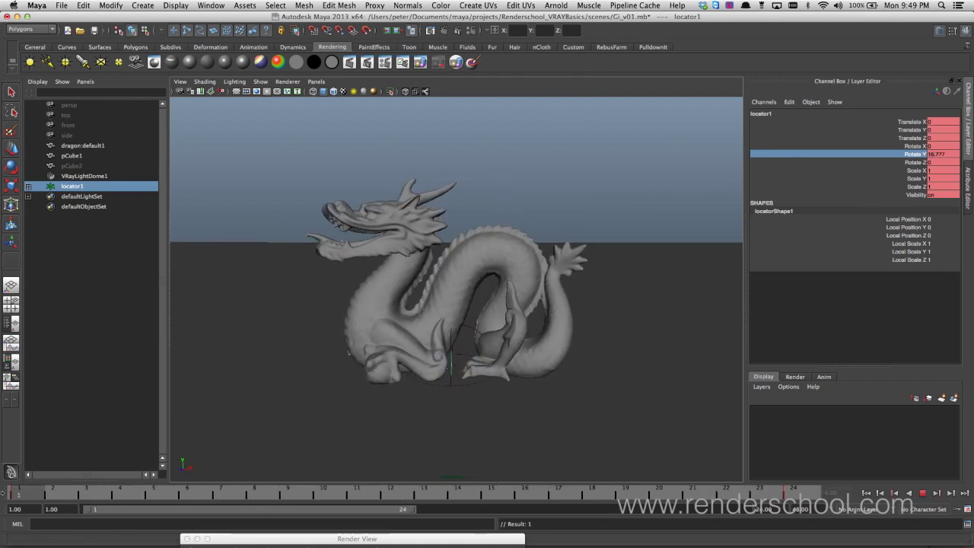
pyautogui.click(729, 539)
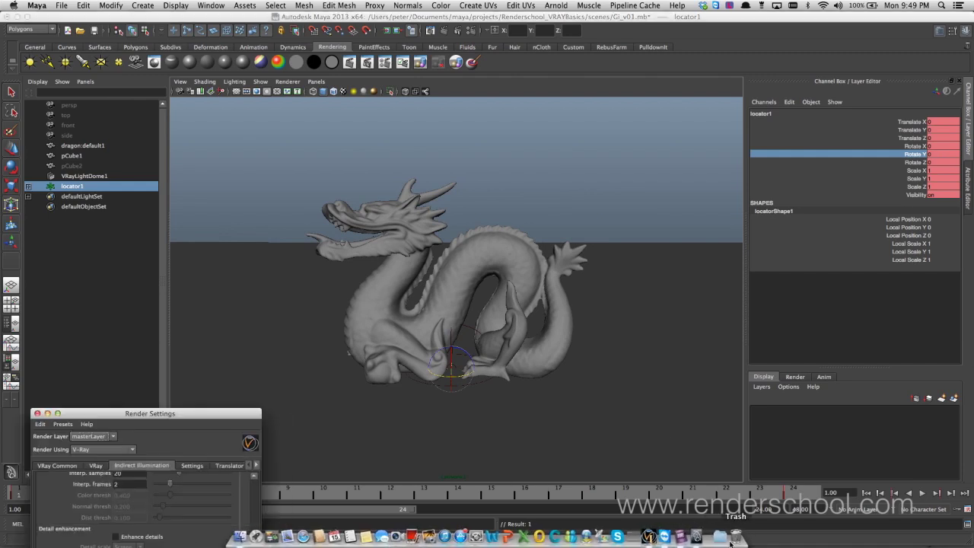
# - Run a test render, then select VRayLightDome1 and show its attributes
pyautogui.moveTo(203, 406); pyautogui.dragTo(185, 121)
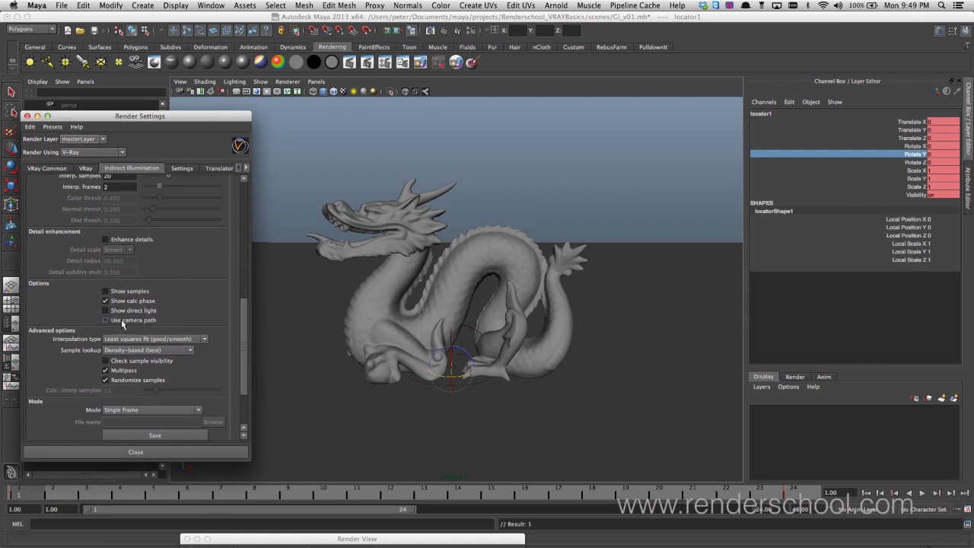
pyautogui.click(455, 61)
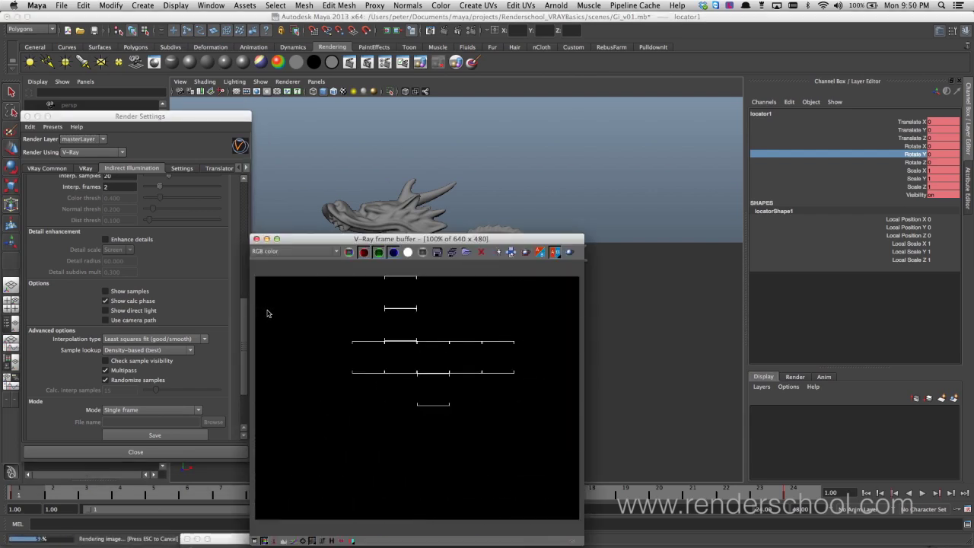
pyautogui.moveTo(183, 116); pyautogui.dragTo(177, 324)
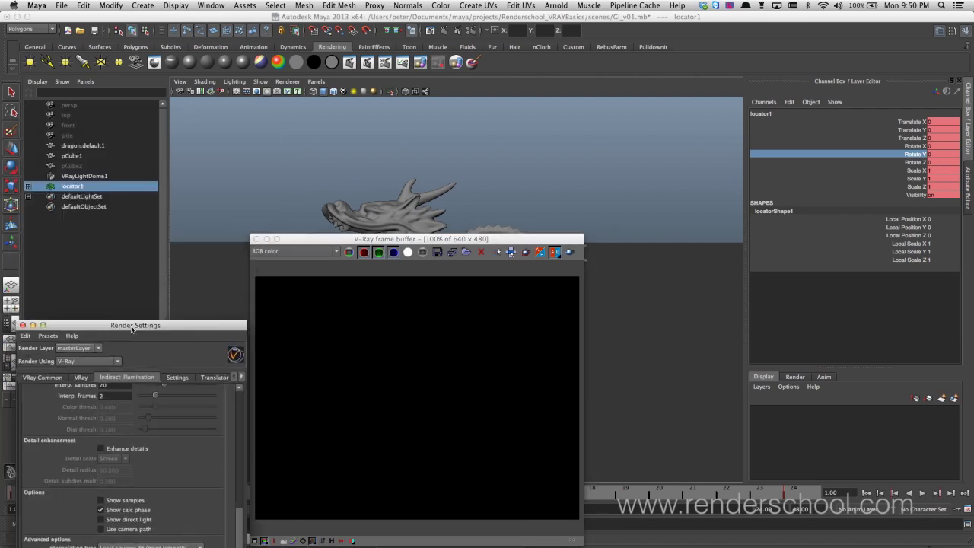
pyautogui.click(76, 176)
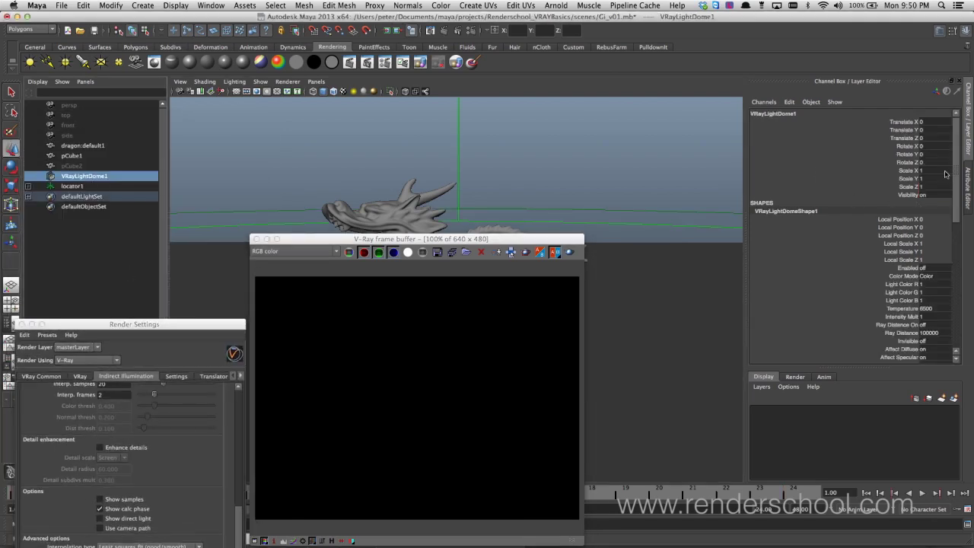
pyautogui.click(965, 183)
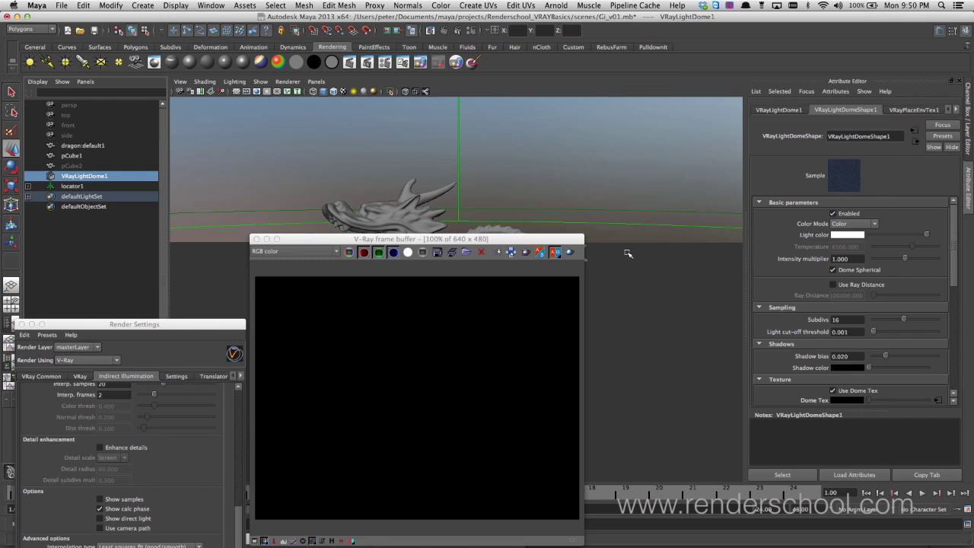
# - Re-render the dome-lit dragon and place the render and settings windows side by side
pyautogui.click(570, 252)
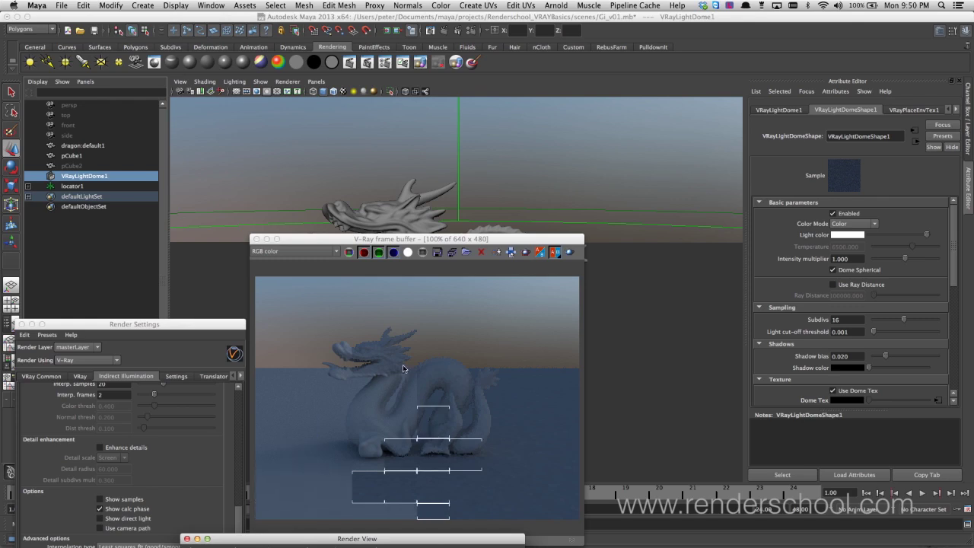
pyautogui.moveTo(412, 240); pyautogui.dragTo(426, 204)
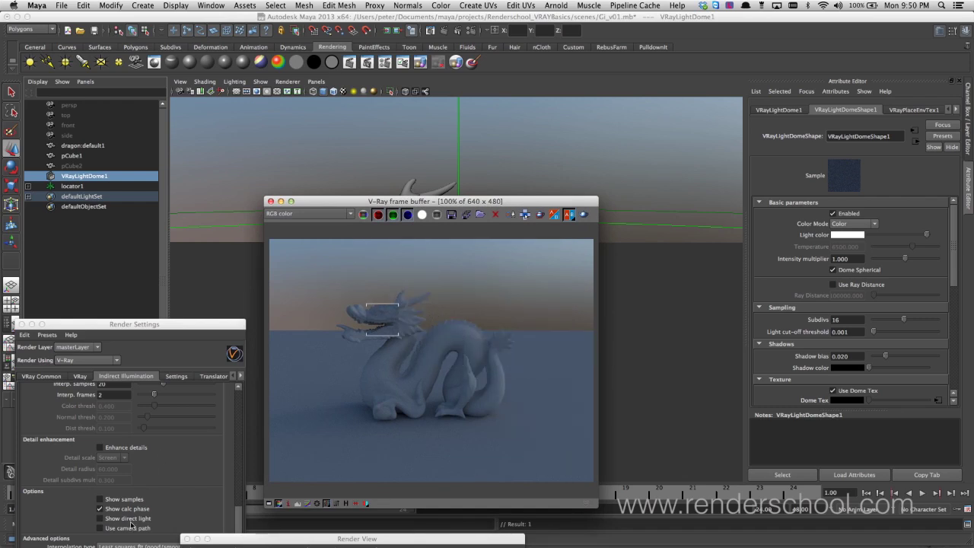
pyautogui.moveTo(148, 333); pyautogui.dragTo(160, 185)
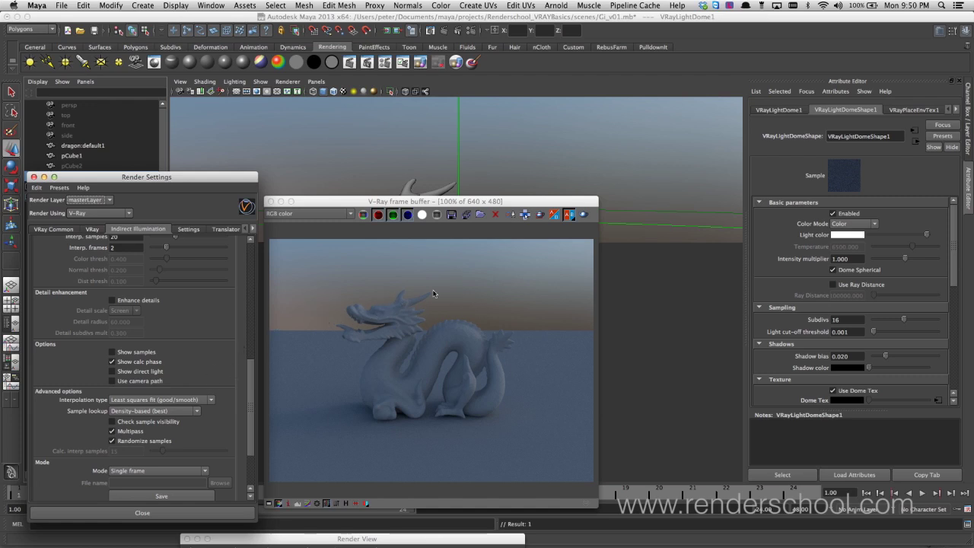
pyautogui.scroll(-3, 244, 421)
# - Save the irradiance map from Indirect Illumination Mode to renderData as noCam.vrmap
pyautogui.click(220, 429)
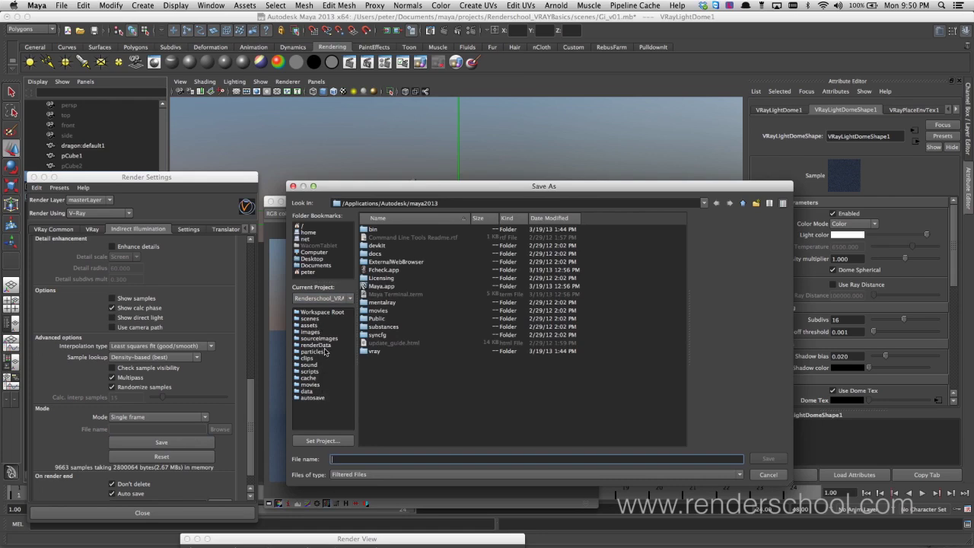
pyautogui.click(325, 346)
pyautogui.click(382, 461)
pyautogui.write('in')
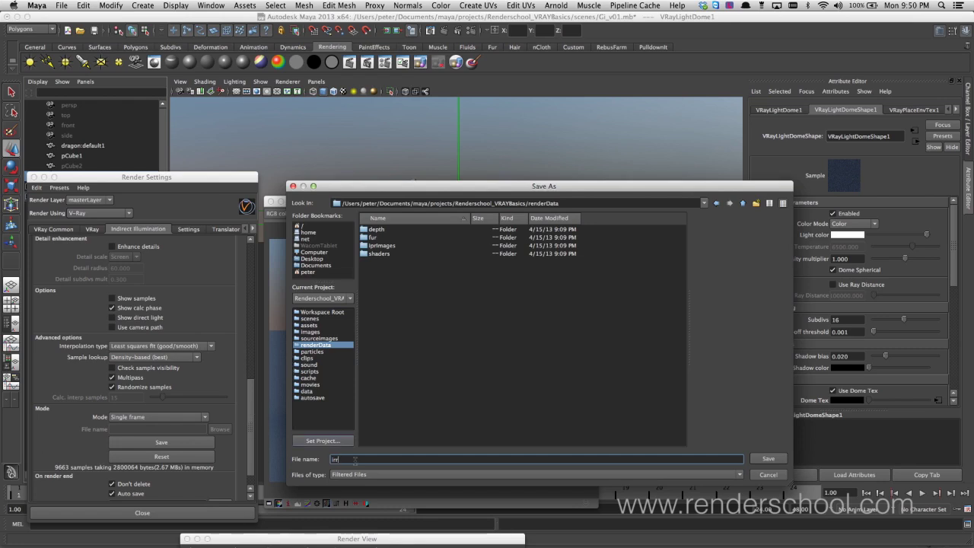
pyautogui.write('irr')
pyautogui.press('BackSpace')
pyautogui.press('BackSpace')
pyautogui.write('noCam')
pyautogui.press('Return')
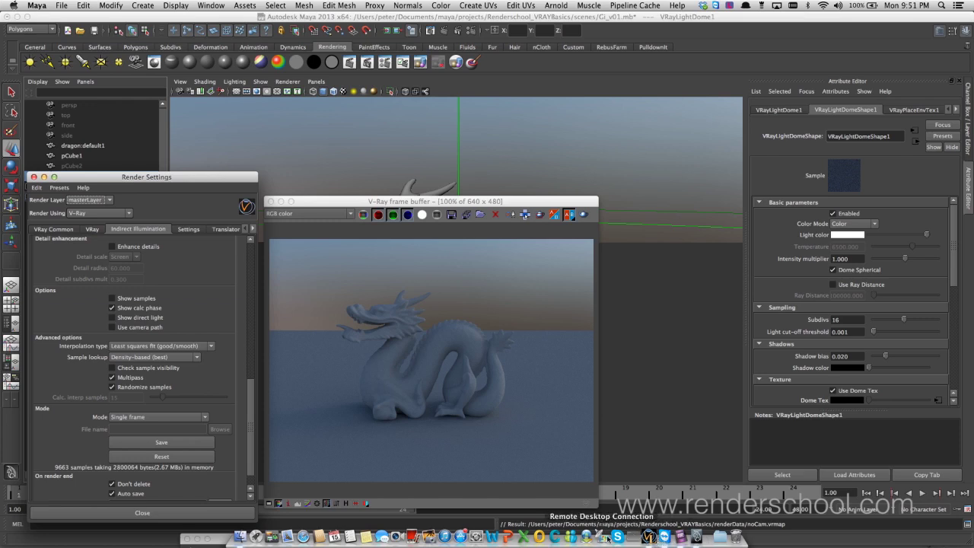
# - Launch imapviewer and load noCam.vrmap from maya/projects/Renderschool_VRAYBasics/renderData
pyautogui.click(632, 537)
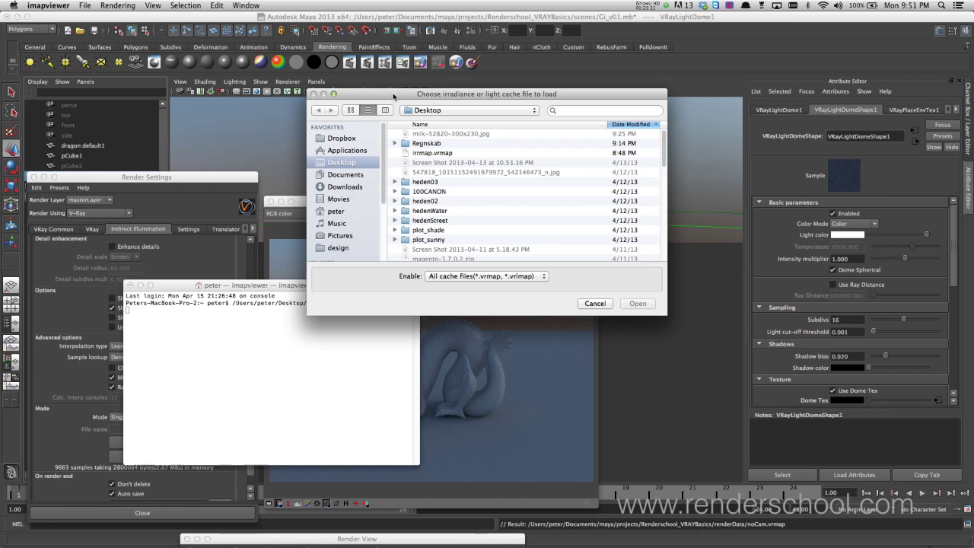
pyautogui.moveTo(394, 97); pyautogui.dragTo(410, 121)
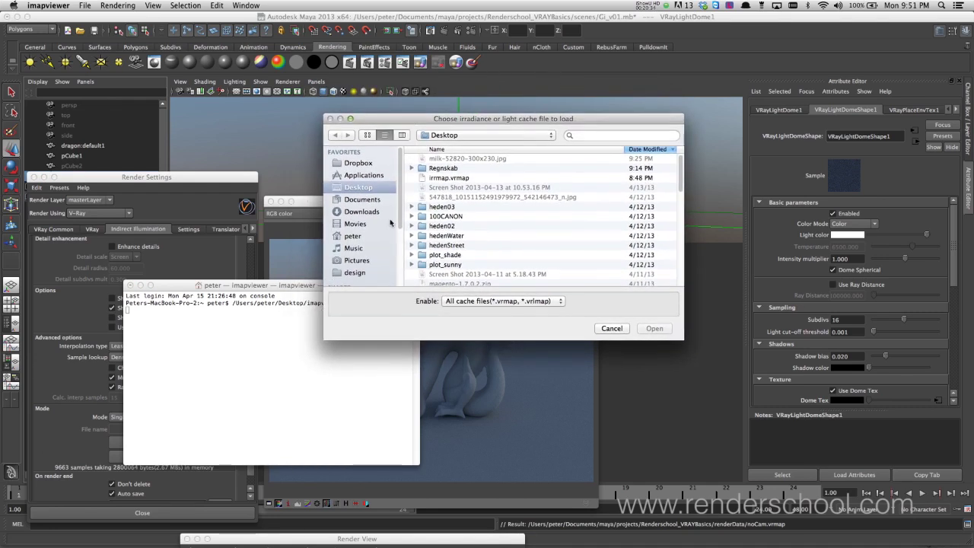
pyautogui.click(376, 200)
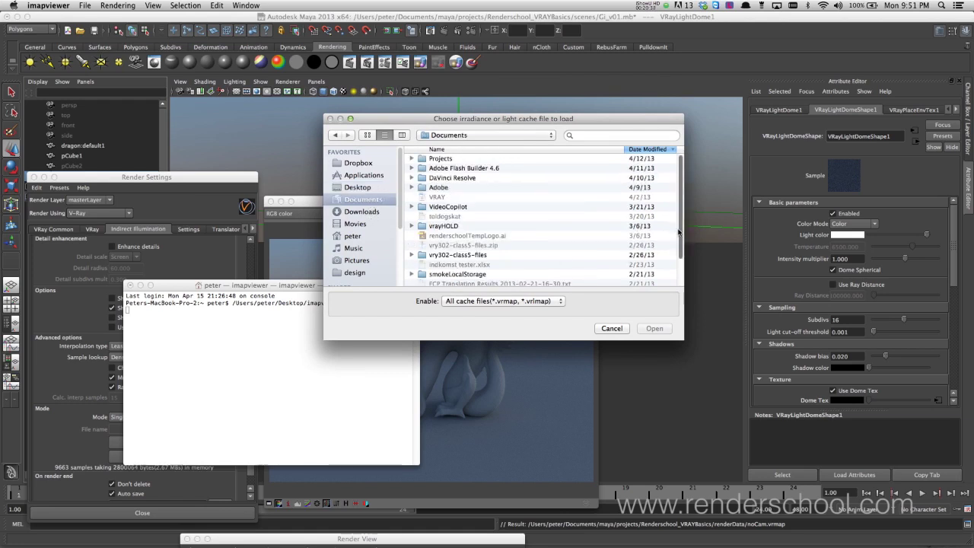
pyautogui.doubleClick(446, 159)
pyautogui.click(337, 135)
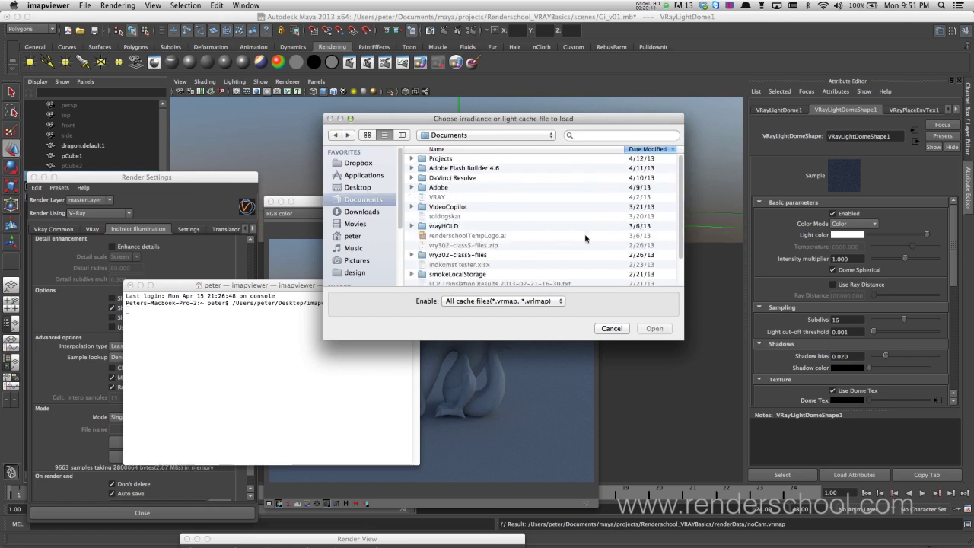
pyautogui.scroll(-3, 684, 259)
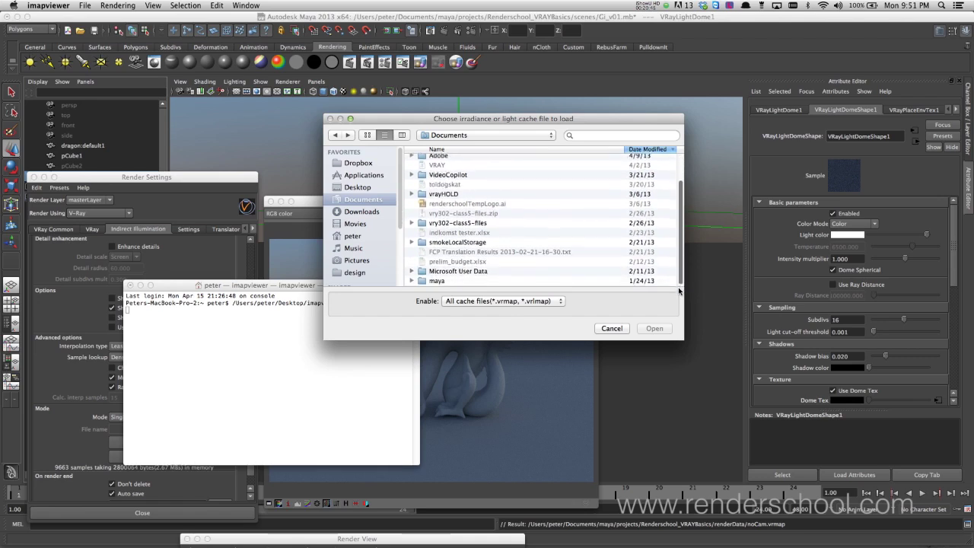
pyautogui.doubleClick(437, 281)
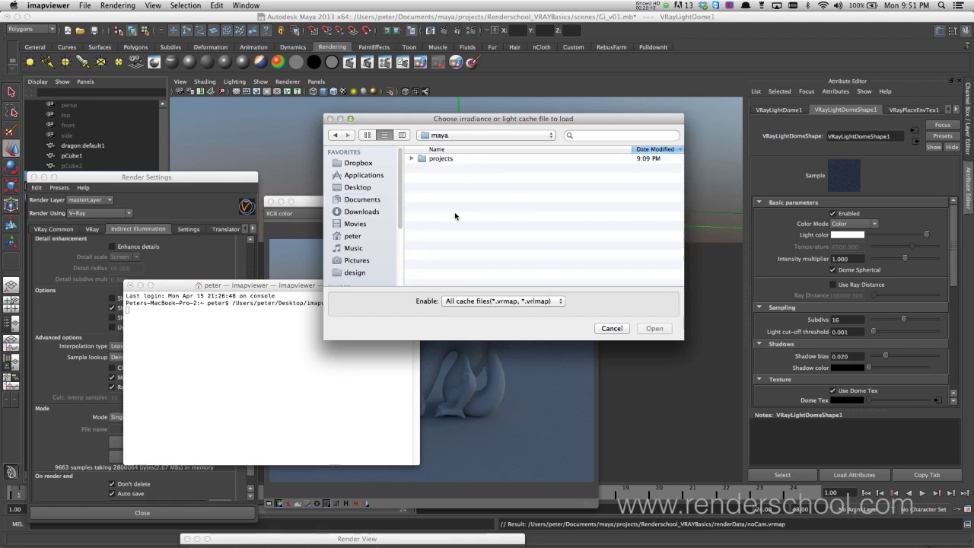
pyautogui.doubleClick(441, 159)
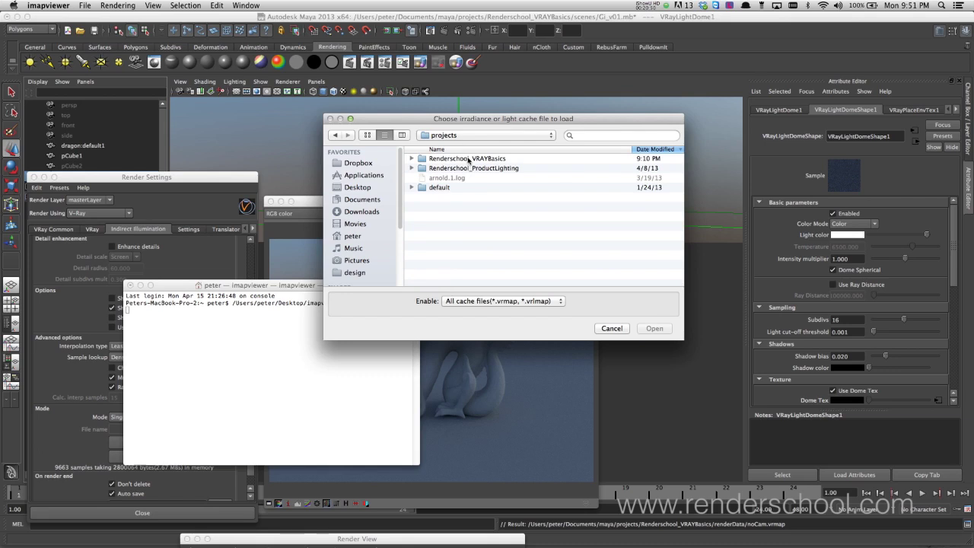
pyautogui.doubleClick(469, 159)
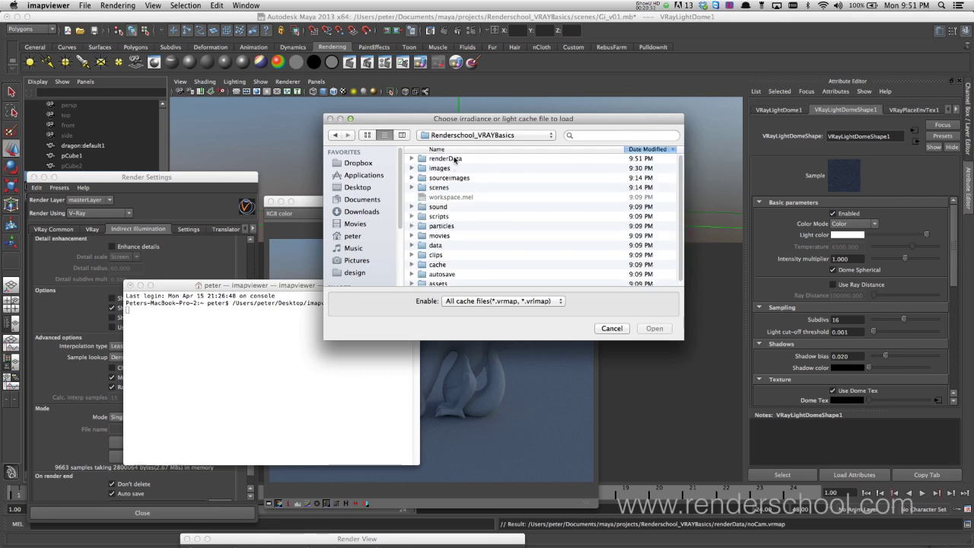
pyautogui.doubleClick(455, 159)
pyautogui.click(463, 159)
pyautogui.click(654, 328)
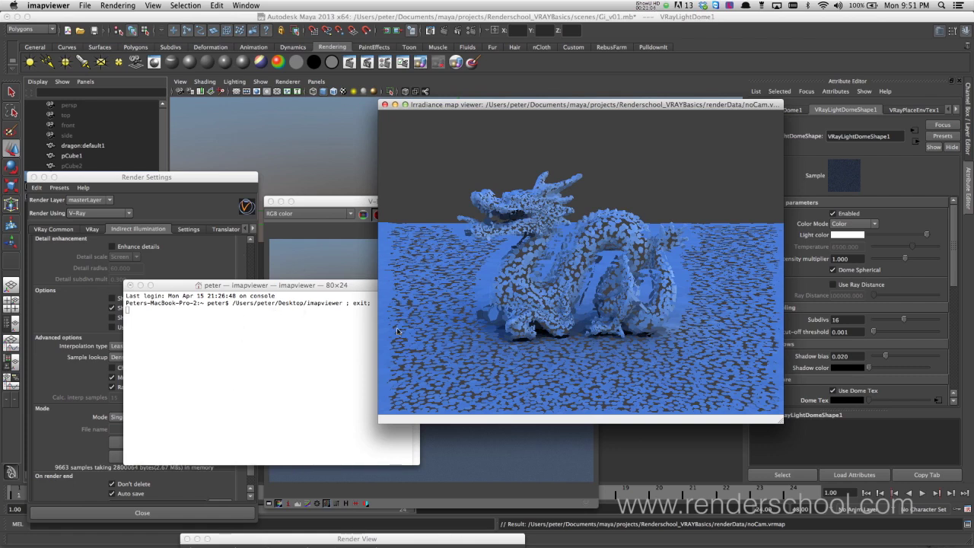
# - Orbit and zoom around the dragon's irradiance sample cloud, then close the viewer
pyautogui.moveTo(553, 104); pyautogui.dragTo(527, 114)
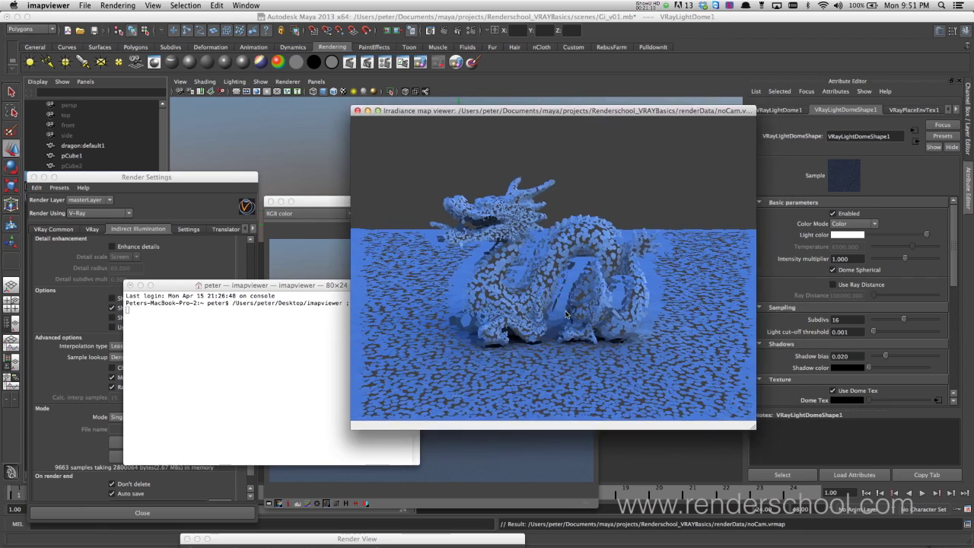
pyautogui.moveTo(553, 310); pyautogui.dragTo(559, 270)
pyautogui.scroll(-5, 544, 290)
pyautogui.moveTo(587, 233); pyautogui.dragTo(502, 295)
pyautogui.scroll(6, 546, 316)
pyautogui.scroll(-5, 545, 316)
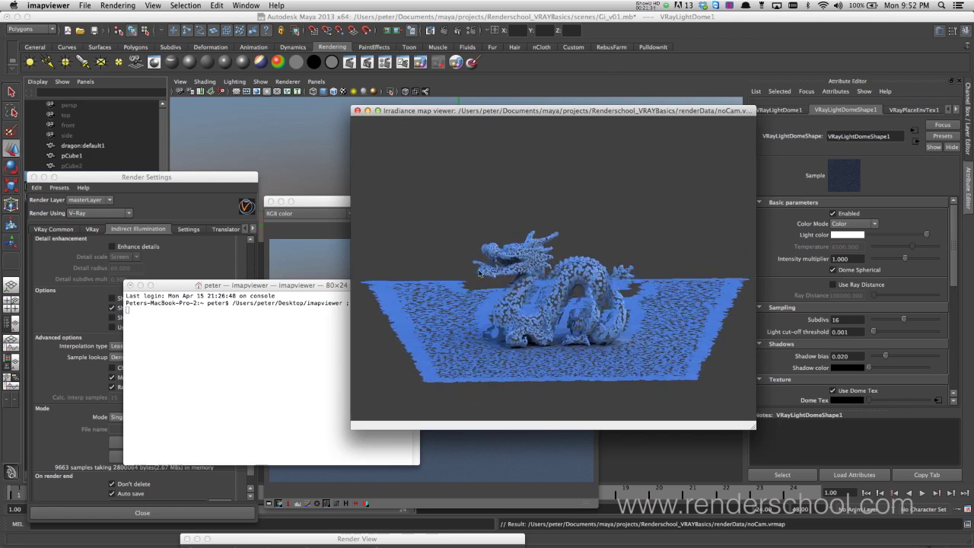
pyautogui.press('Escape')
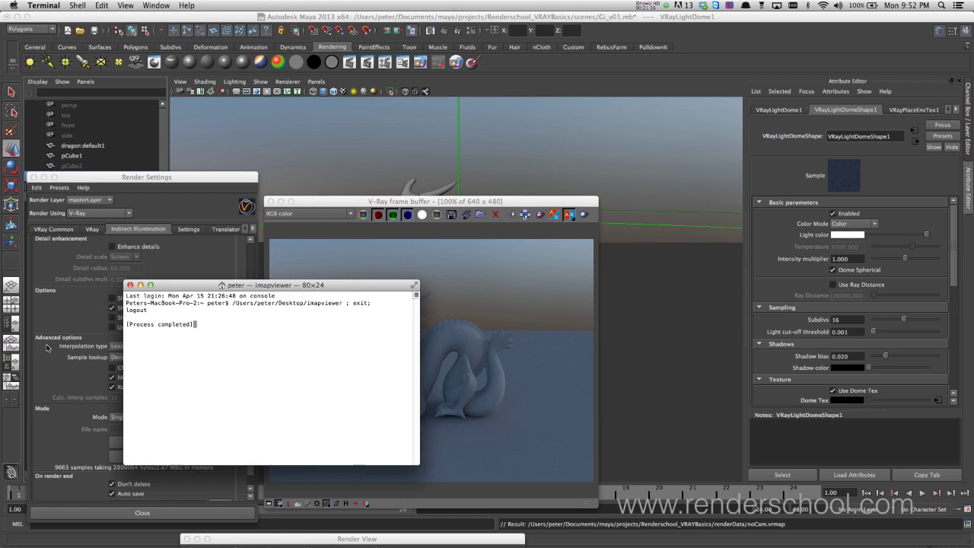
# - Turn on Use camera path for the irradiance map and re-render the dragon
pyautogui.click(47, 347)
pyautogui.click(112, 327)
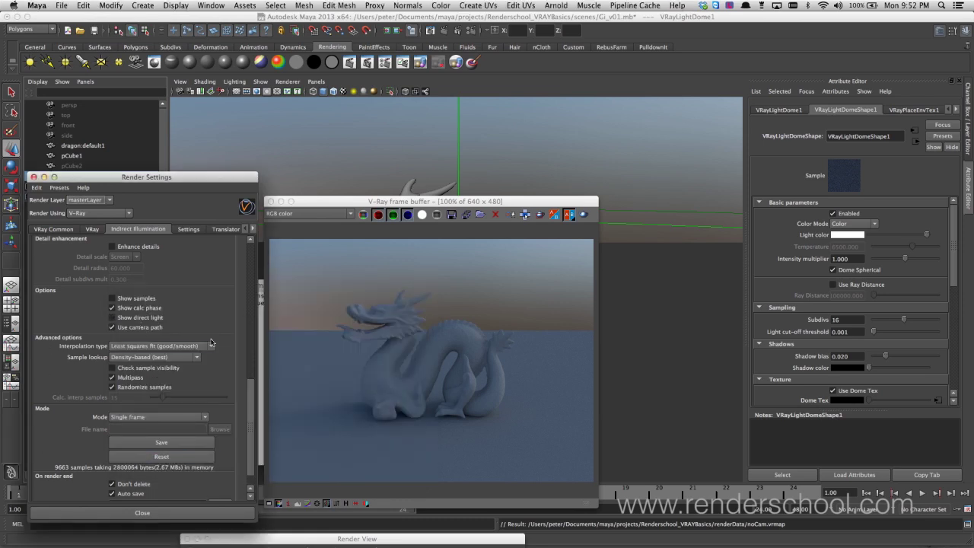
pyautogui.click(585, 215)
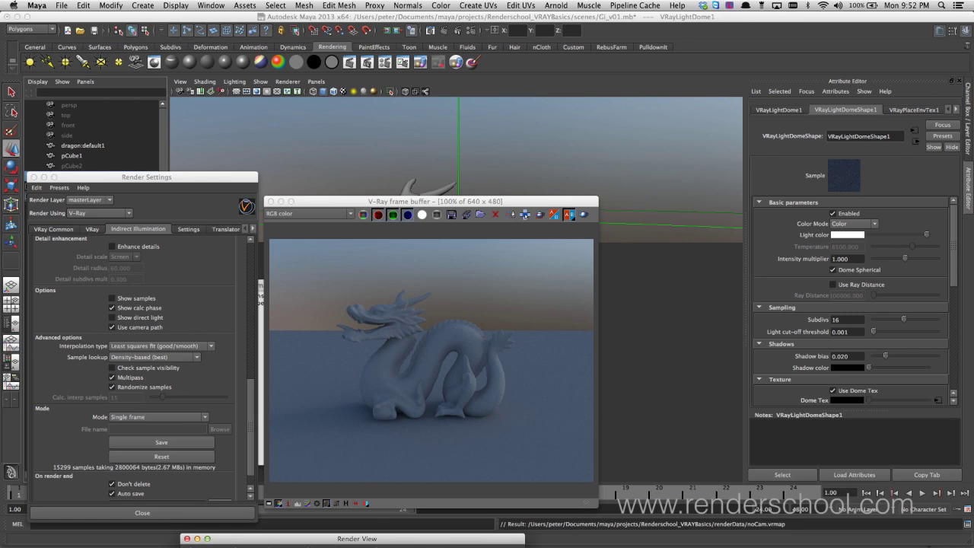
# - Relaunch imapviewer from the Dock and bring Maya's render back to the front
pyautogui.moveTo(643, 537)
pyautogui.click(705, 538)
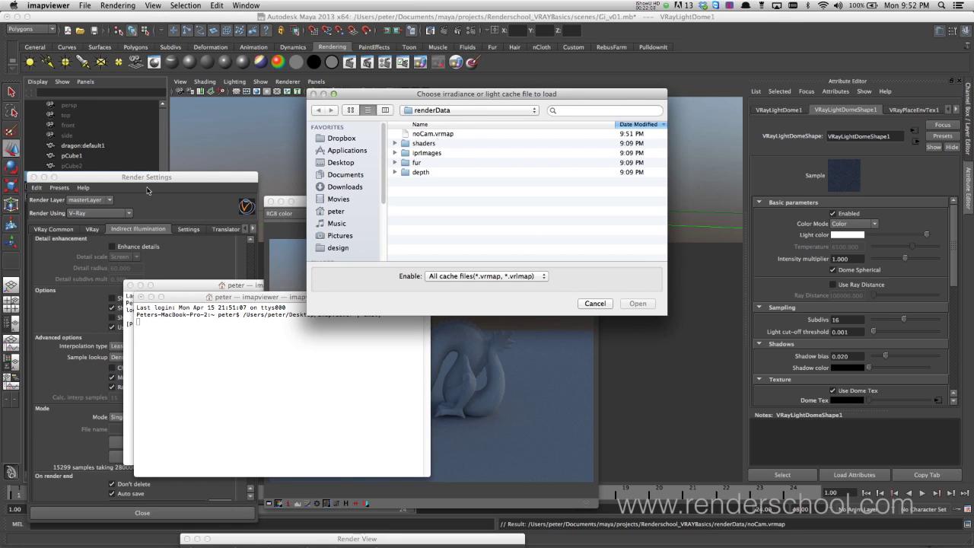
pyautogui.click(290, 258)
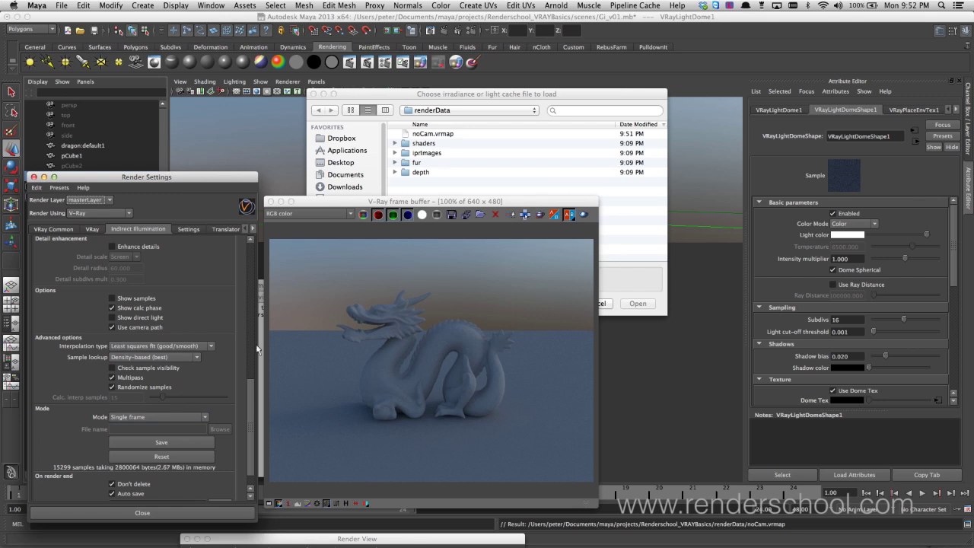
# - Save the camera-path irradiance map as yesCam.vrmap in the renderData folder
pyautogui.click(181, 441)
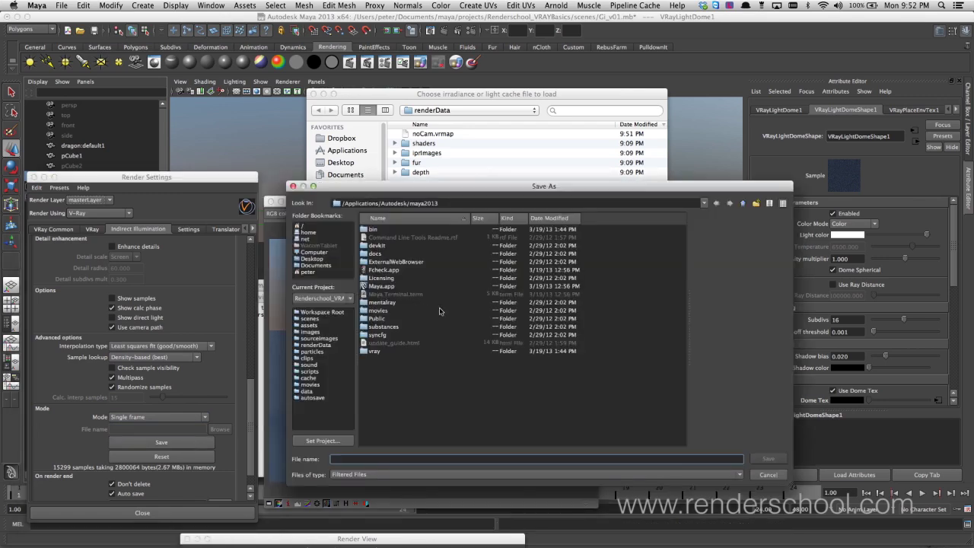
pyautogui.click(316, 345)
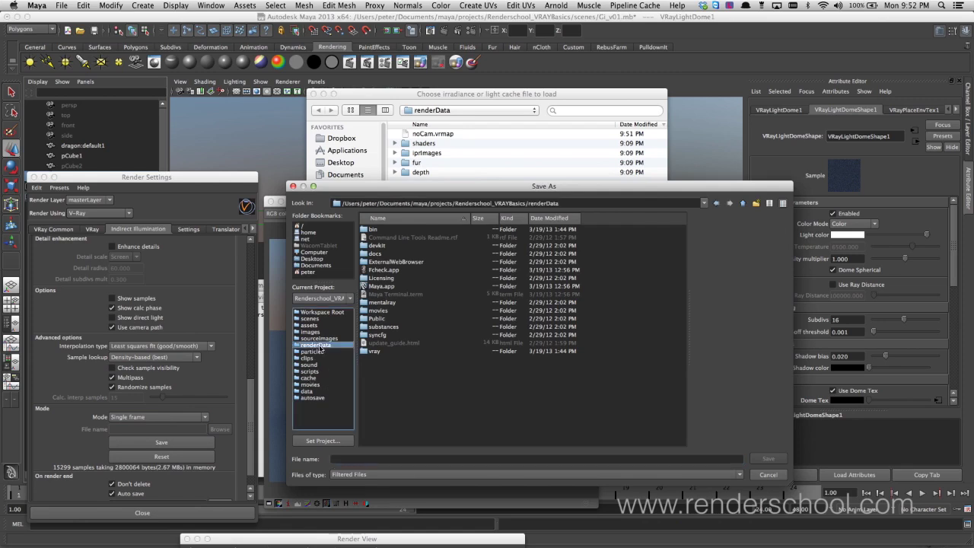
pyautogui.click(362, 459)
pyautogui.write('yesCam')
pyautogui.press('Return')
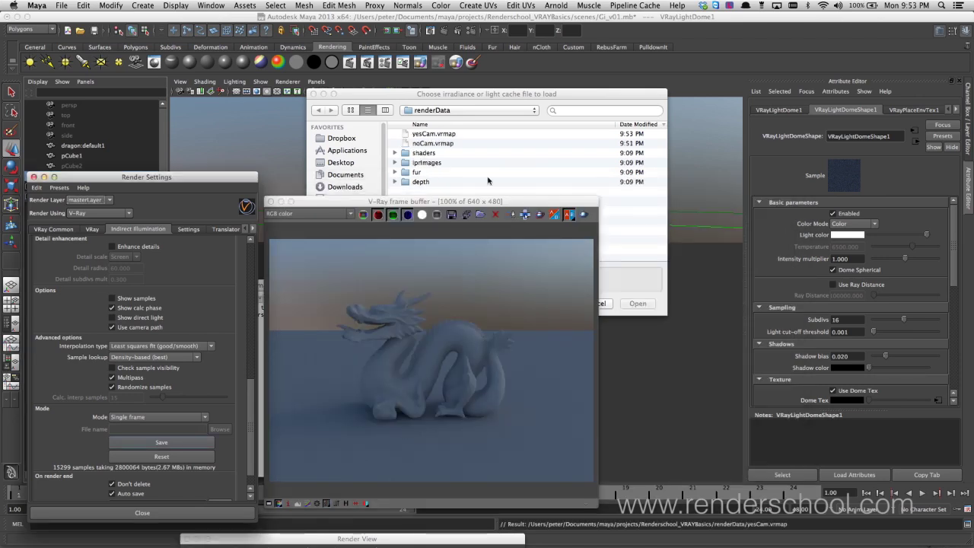
# - Open yesCam.vrmap in imapviewer and view its samples edge-on and from an oblique angle
pyautogui.doubleClick(431, 134)
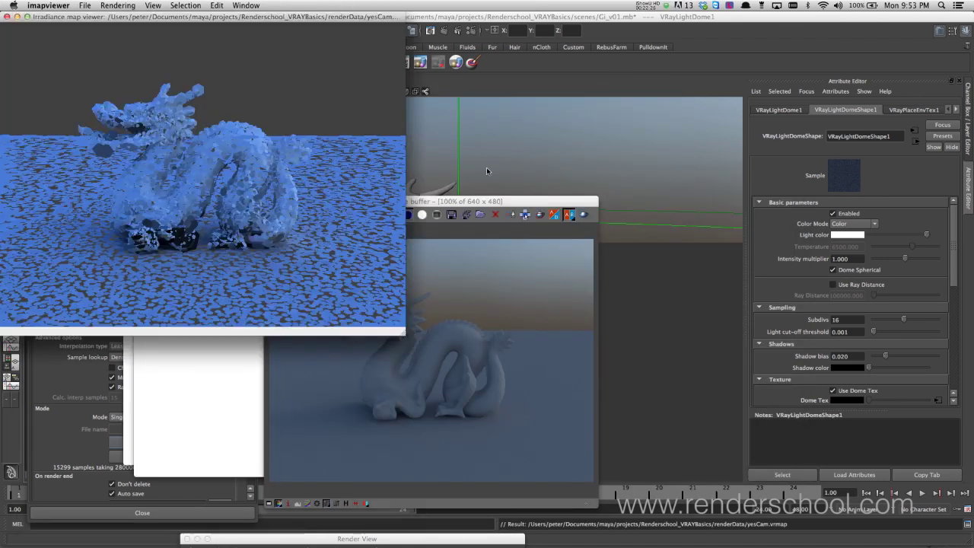
pyautogui.moveTo(173, 224); pyautogui.dragTo(170, 276)
pyautogui.scroll(-6, 175, 229)
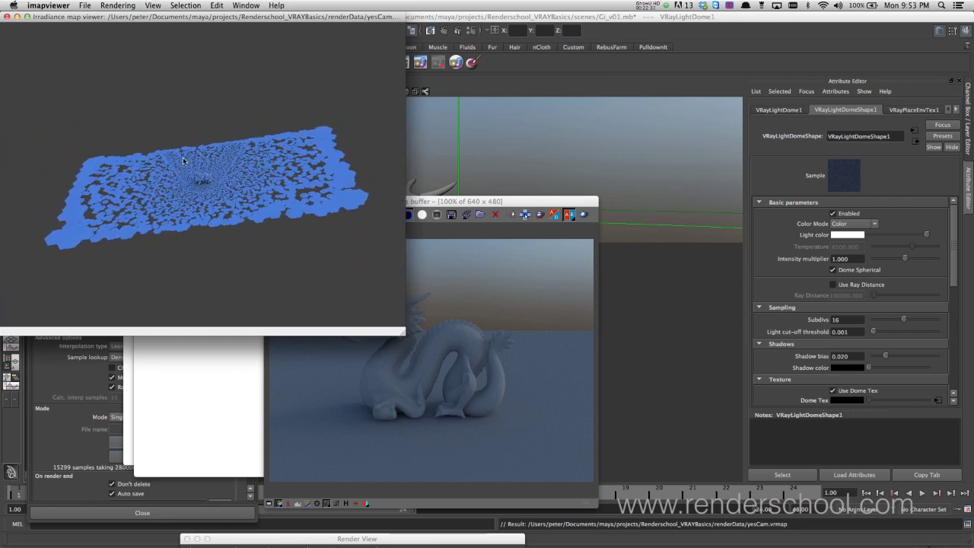
pyautogui.scroll(10, 191, 199)
pyautogui.moveTo(214, 152); pyautogui.dragTo(160, 167)
# - Zoom in to a top-down view of the dragon's samples, then close imapviewer
pyautogui.scroll(10, 188, 151)
pyautogui.moveTo(160, 167); pyautogui.dragTo(215, 185, button='right')
pyautogui.moveTo(214, 185); pyautogui.dragTo(273, 238)
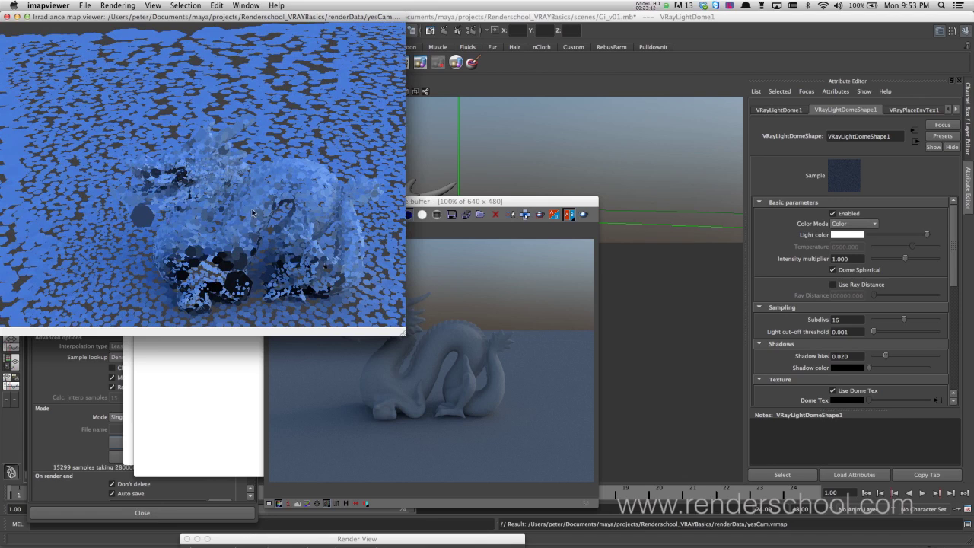
pyautogui.press('super+q')
pyautogui.moveTo(172, 185); pyautogui.dragTo(246, 98)
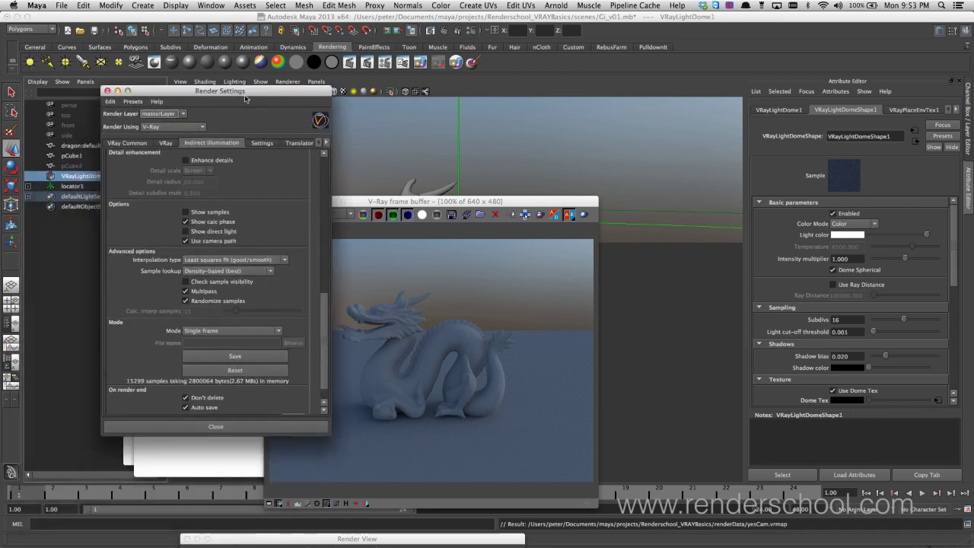
# - Set the irradiance map Mode to From file
pyautogui.click(228, 330)
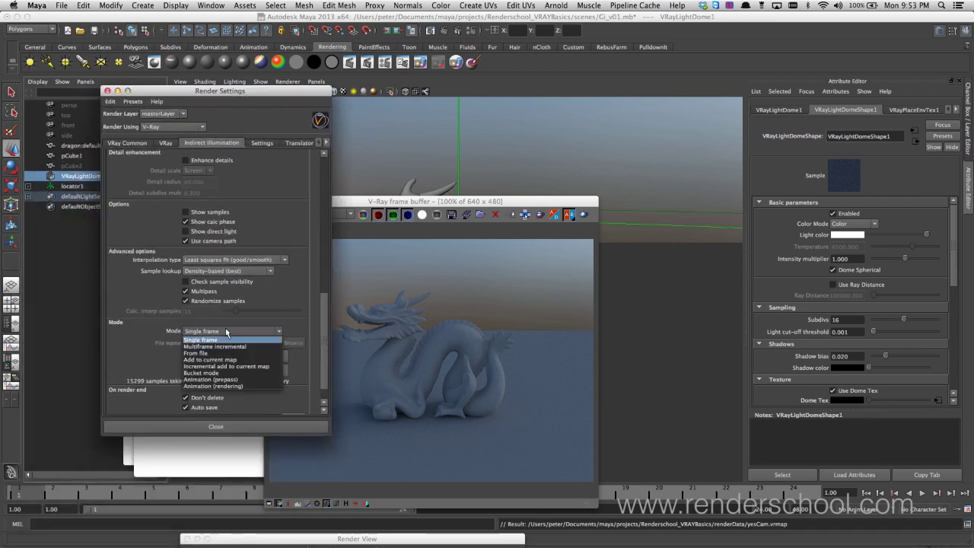
pyautogui.click(321, 383)
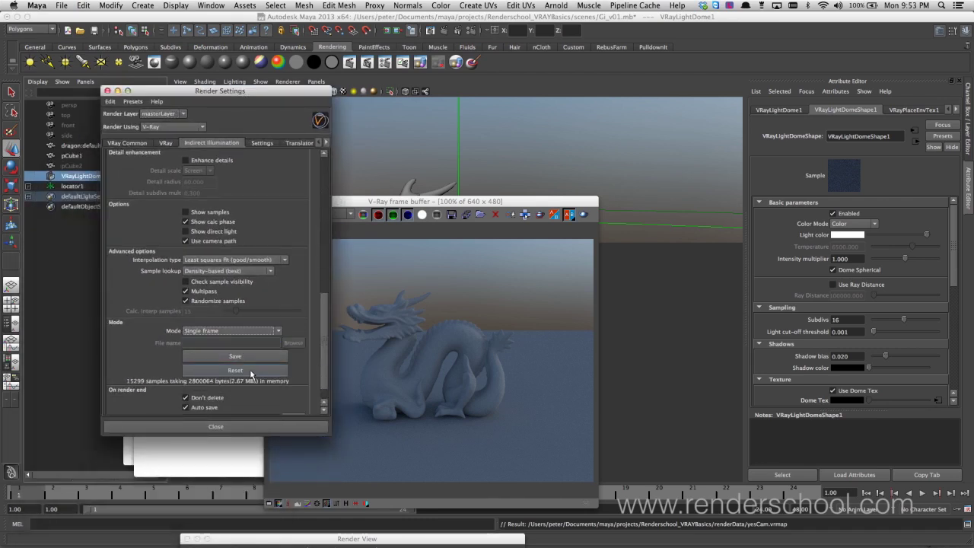
pyautogui.click(227, 331)
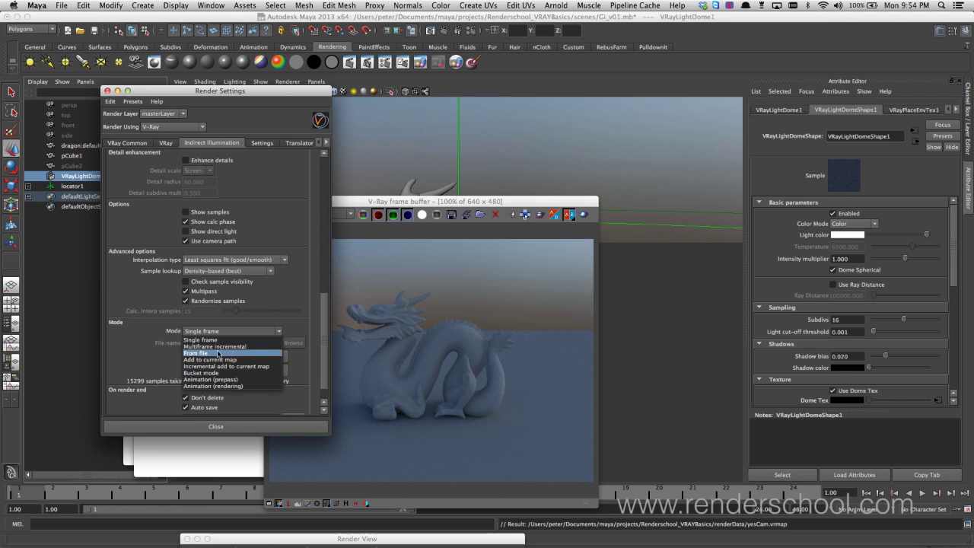
pyautogui.click(218, 353)
# - Load renderData/yesCam.vrmap as the irradiance file, go to frame 13 and render
pyautogui.click(289, 342)
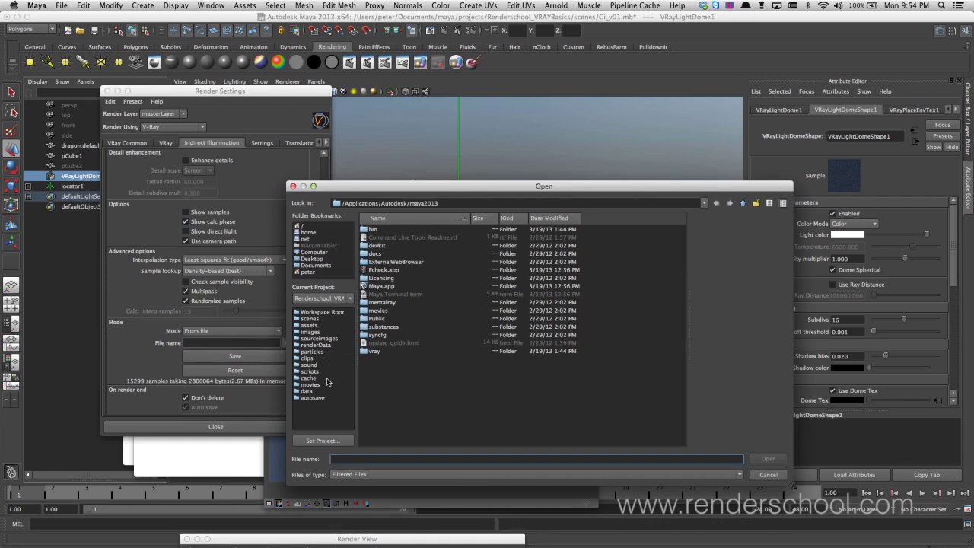
pyautogui.click(316, 345)
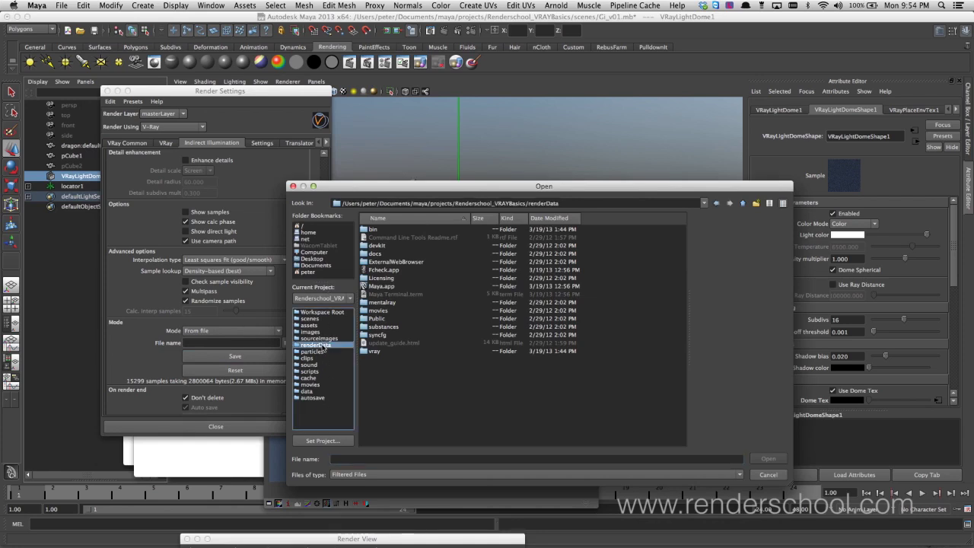
pyautogui.doubleClick(389, 269)
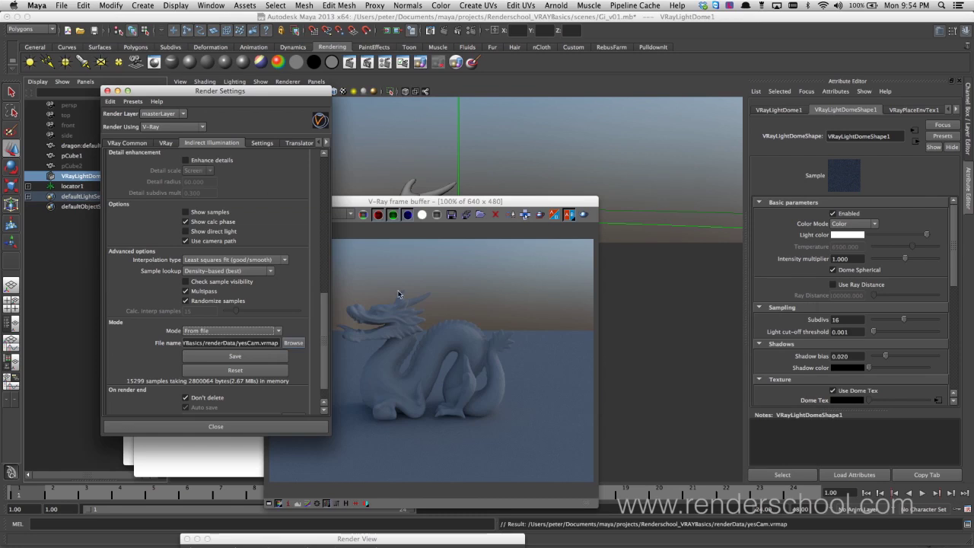
pyautogui.moveTo(257, 493); pyautogui.dragTo(417, 487)
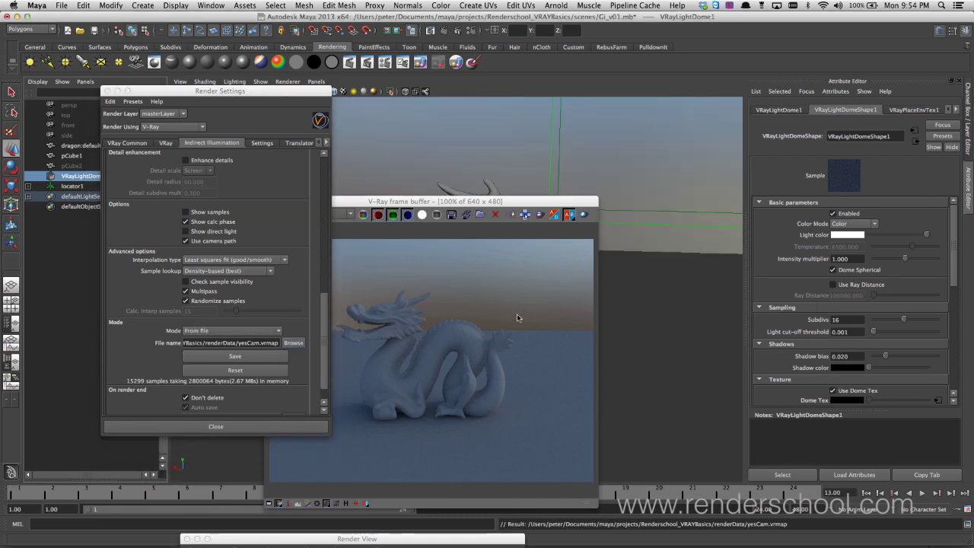
pyautogui.click(585, 216)
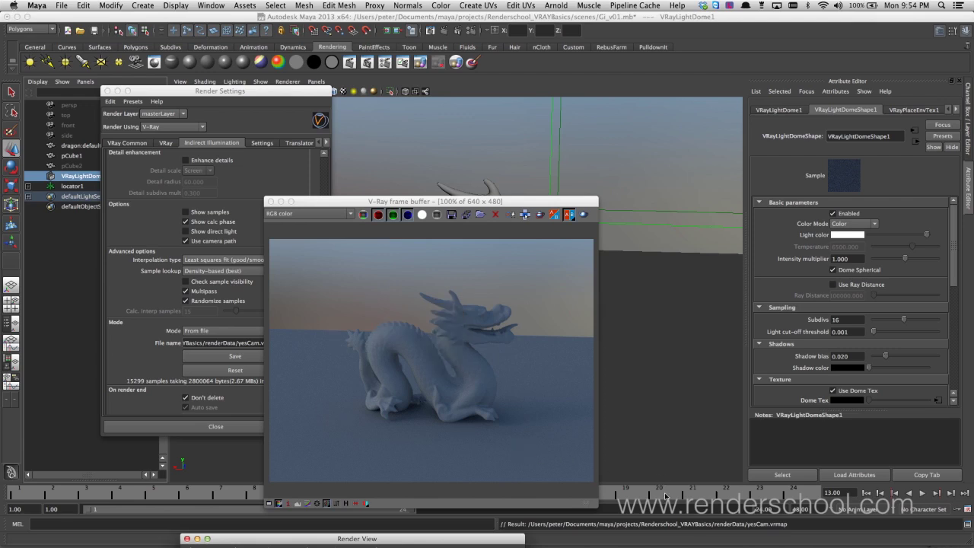
# - Play the camera animation, then set the irradiance map Mode back to Single frame
pyautogui.hotkey('alt', 'v')
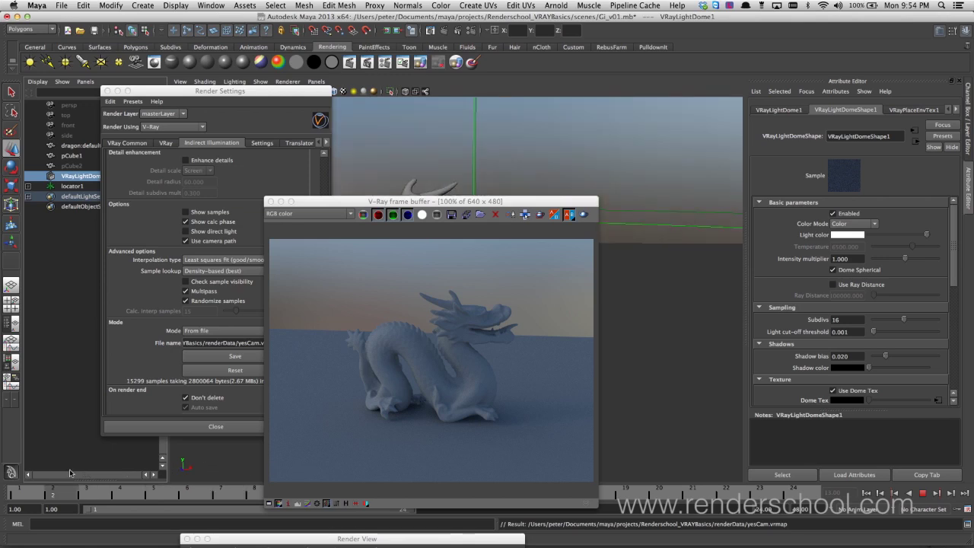
pyautogui.click(296, 176)
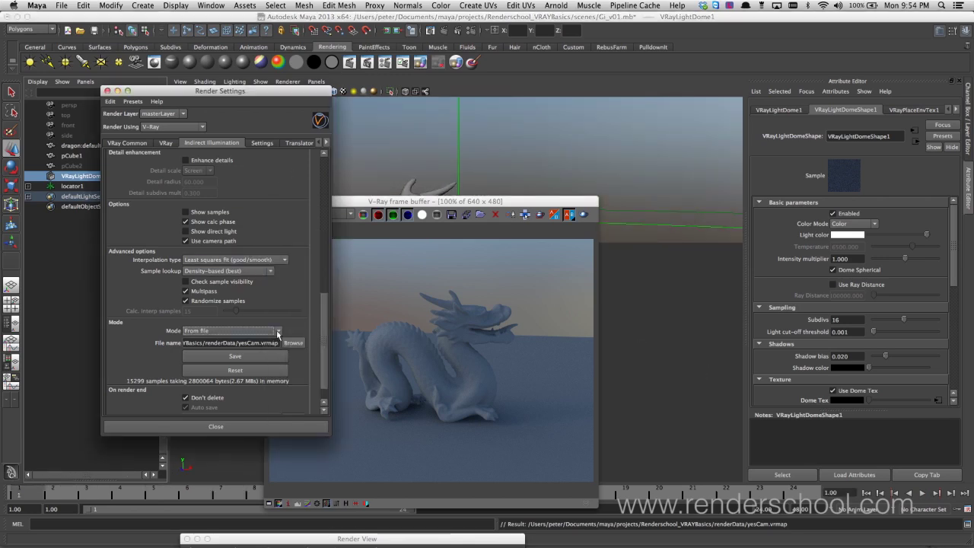
pyautogui.click(258, 332)
pyautogui.click(227, 340)
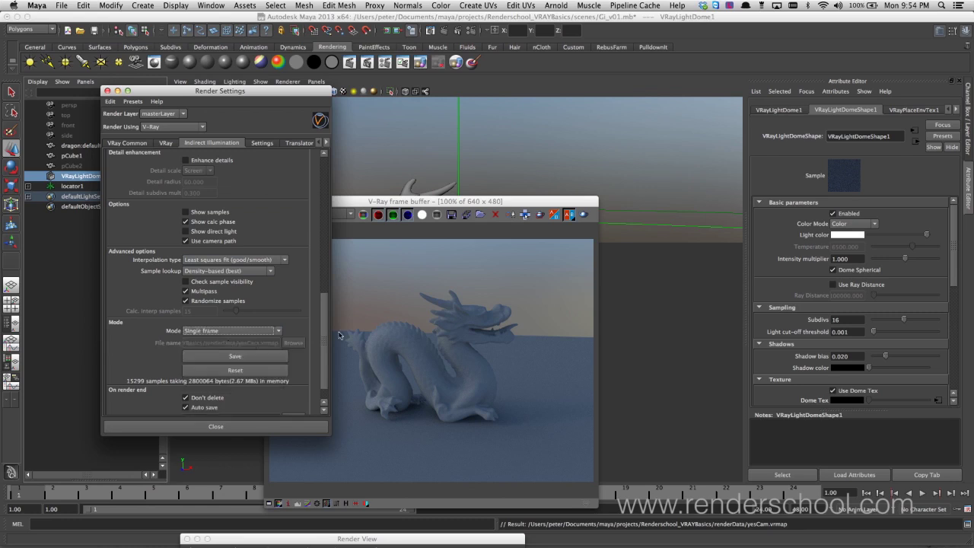
pyautogui.moveTo(447, 204); pyautogui.dragTo(517, 172)
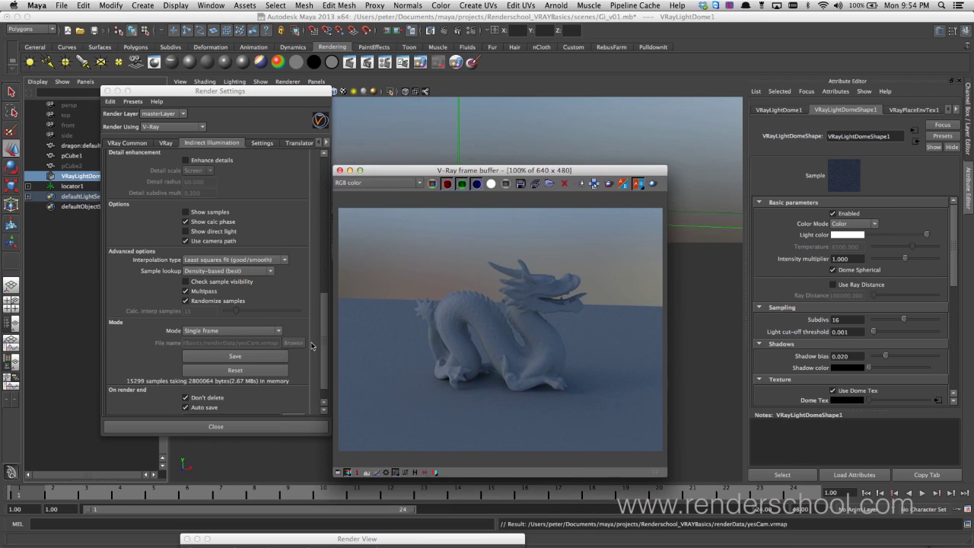
pyautogui.scroll(-1, 311, 346)
pyautogui.click(220, 307)
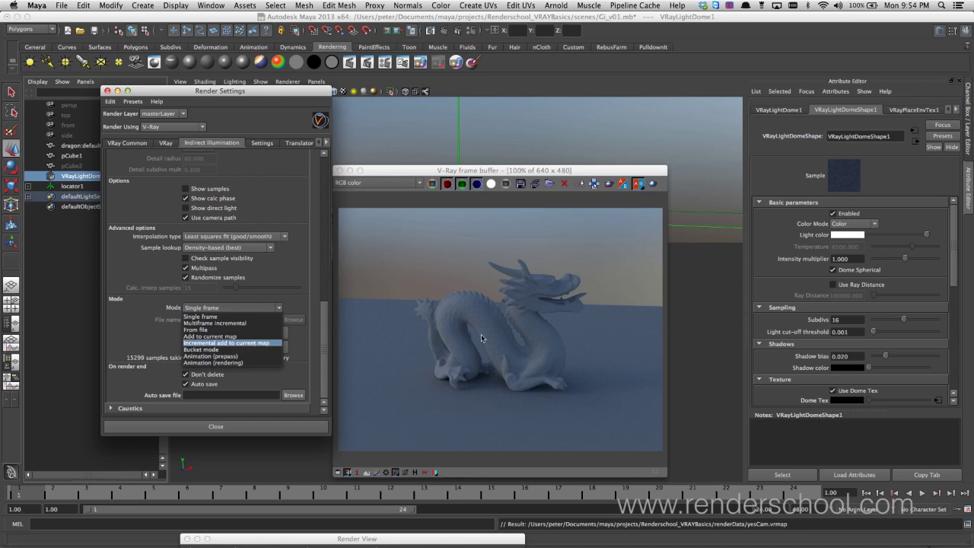
pyautogui.click(280, 262)
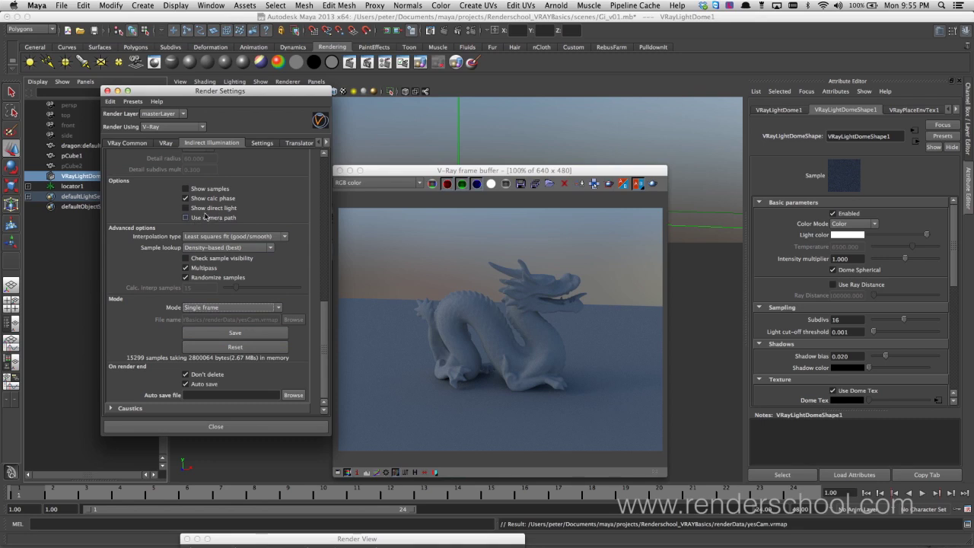
pyautogui.click(286, 241)
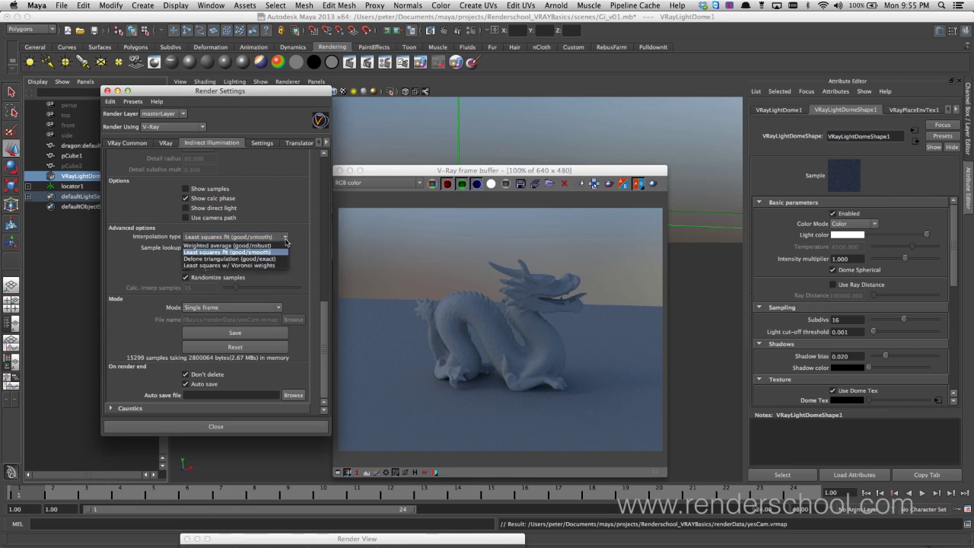
pyautogui.click(286, 242)
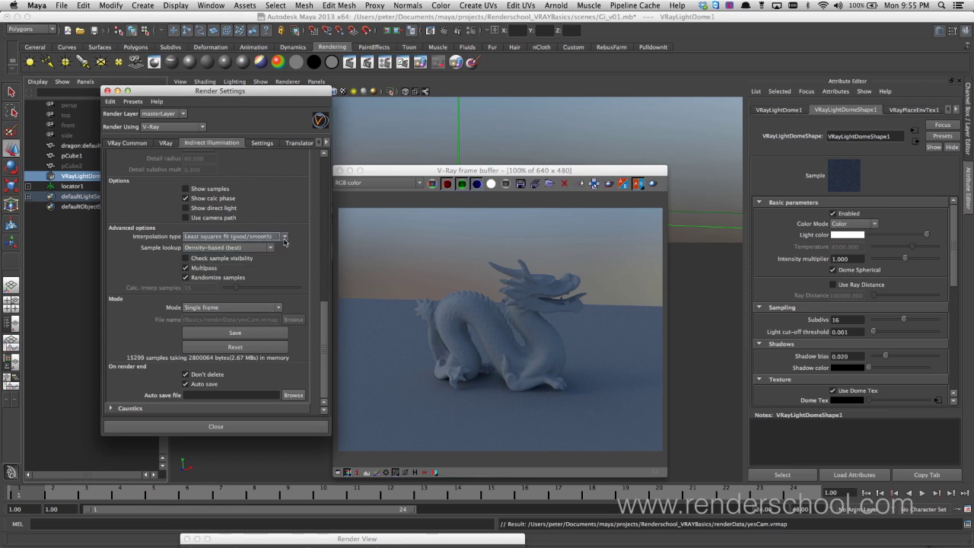
pyautogui.click(287, 239)
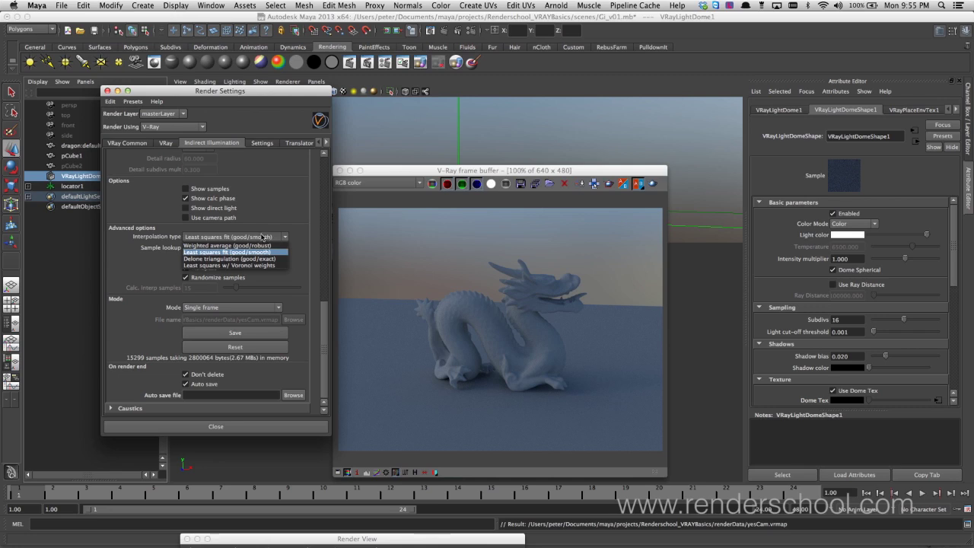
pyautogui.click(278, 237)
pyautogui.click(282, 237)
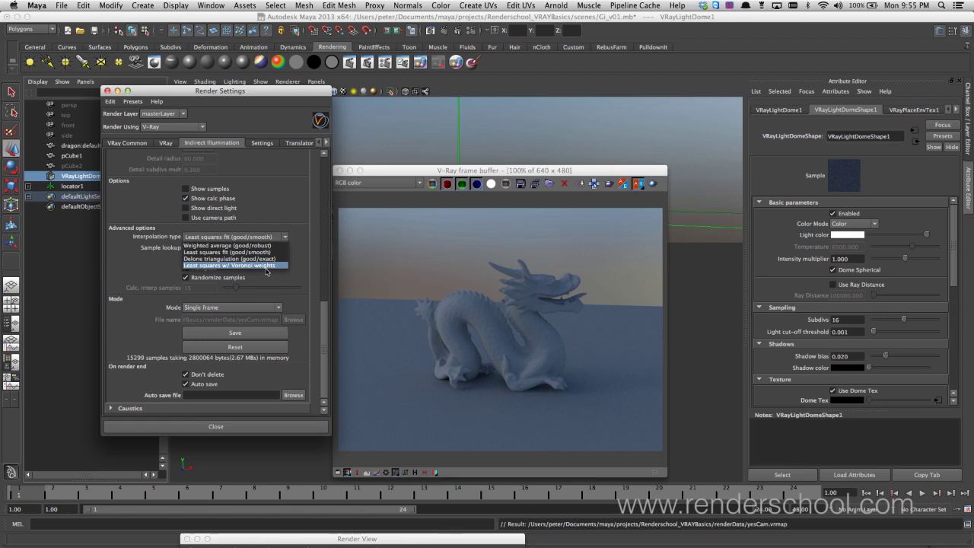
pyautogui.click(287, 236)
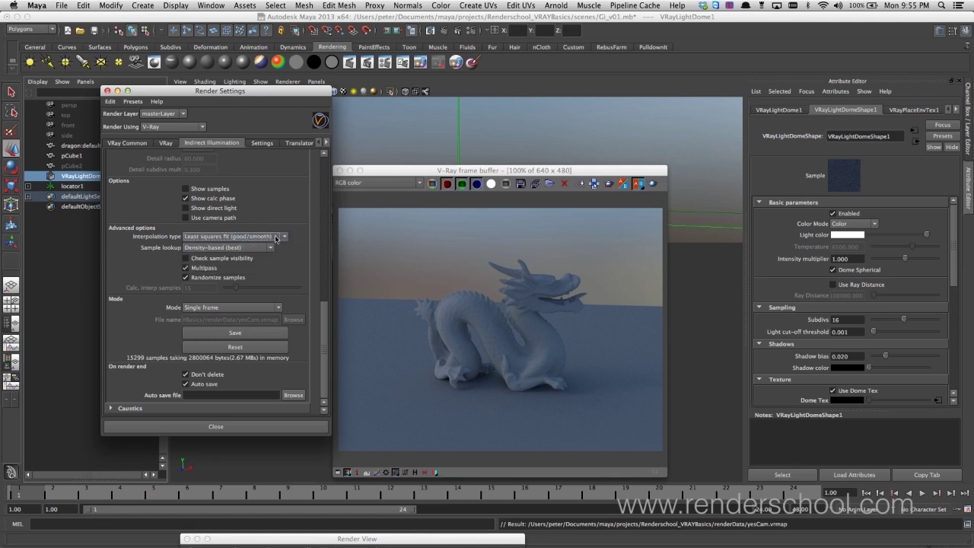
pyautogui.click(277, 238)
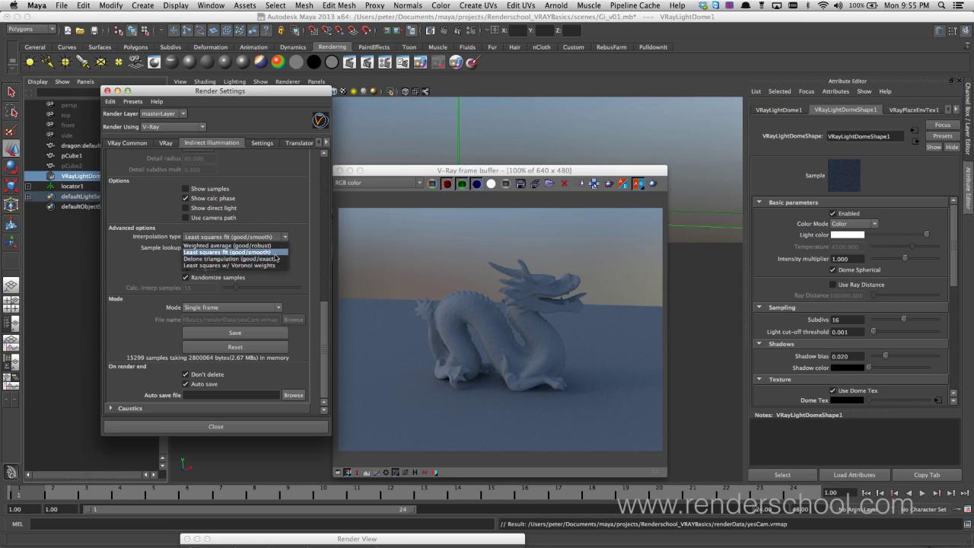
pyautogui.click(285, 237)
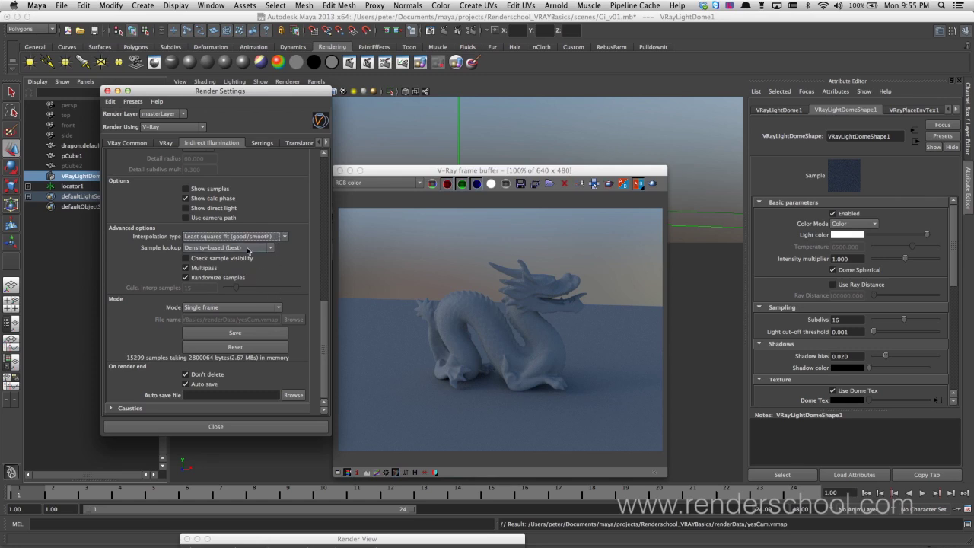
pyautogui.click(270, 249)
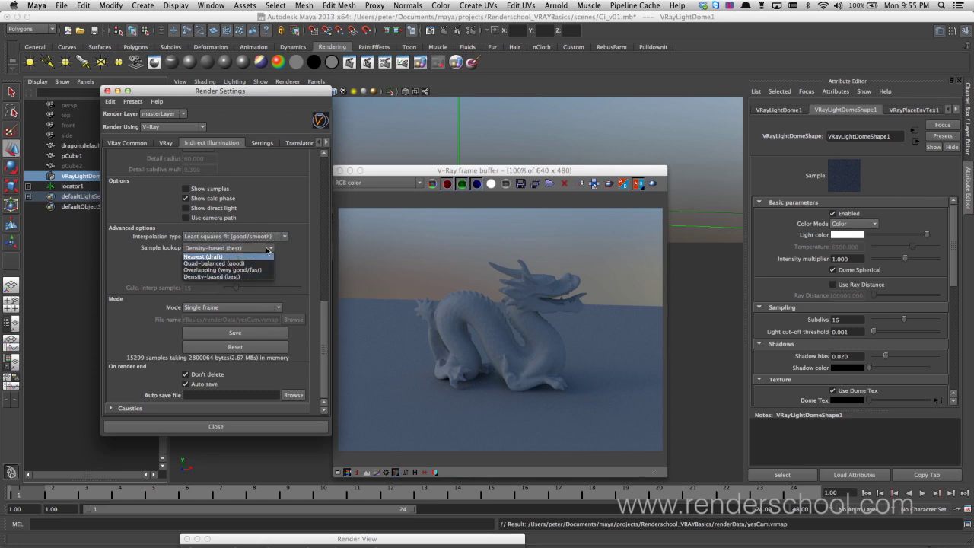
pyautogui.click(267, 278)
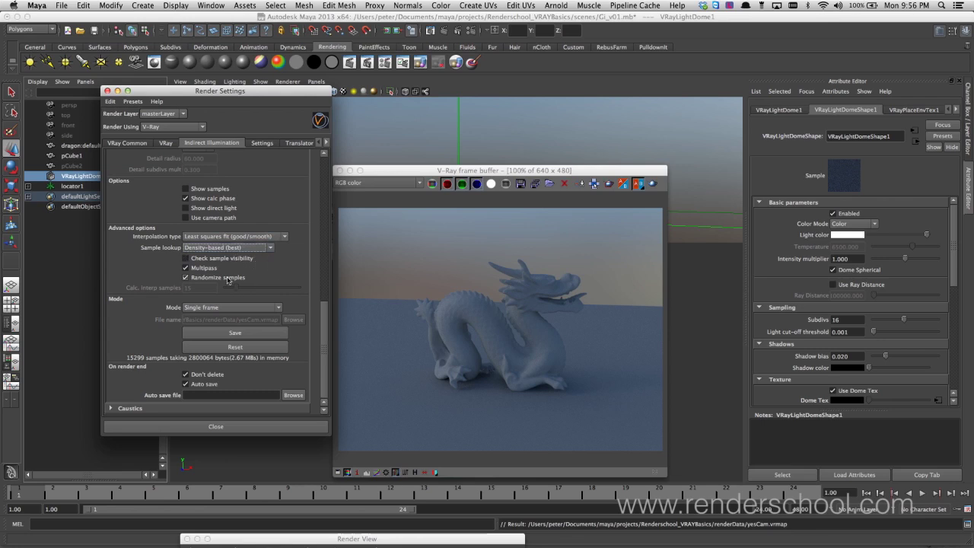
pyautogui.click(188, 259)
pyautogui.moveTo(522, 173); pyautogui.dragTo(442, 396)
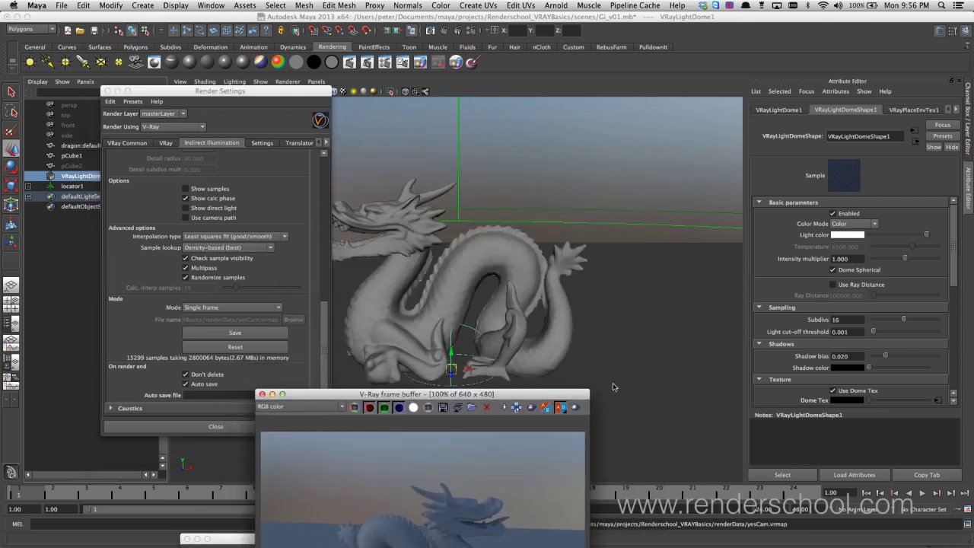
pyautogui.moveTo(530, 397); pyautogui.dragTo(484, 446)
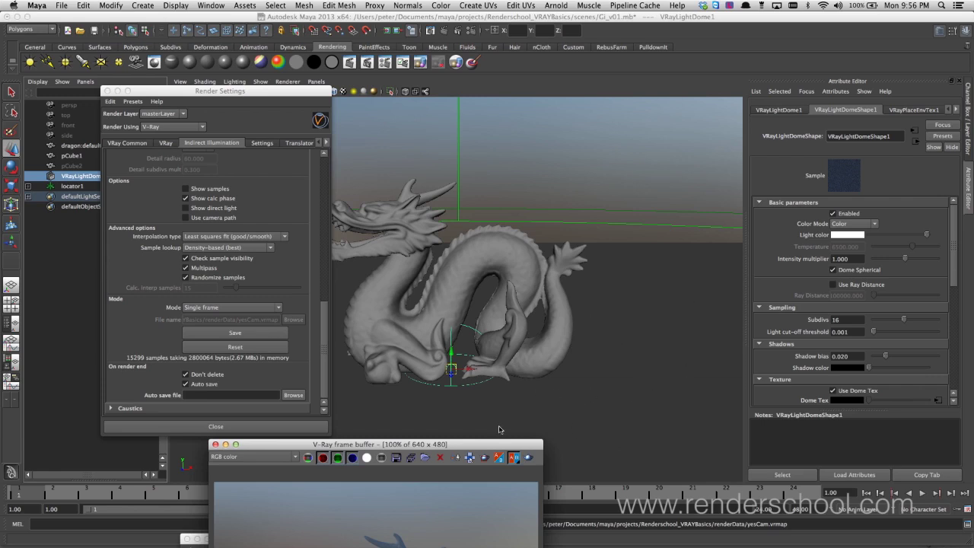
pyautogui.click(229, 259)
pyautogui.click(185, 267)
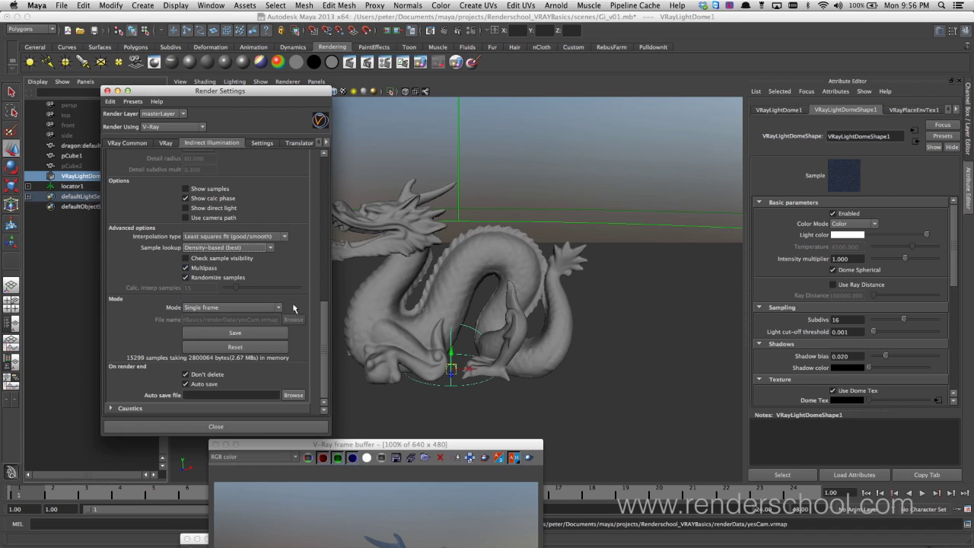
pyautogui.click(221, 258)
pyautogui.moveTo(319, 445); pyautogui.dragTo(439, 246)
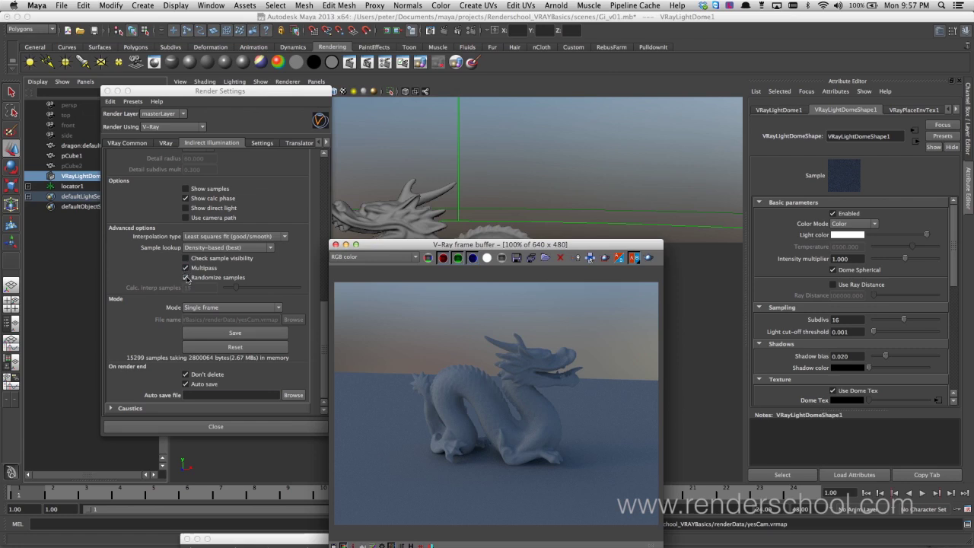
# - Check the irradiance map mode in Render Settings, leaving it on Single frame
pyautogui.click(325, 327)
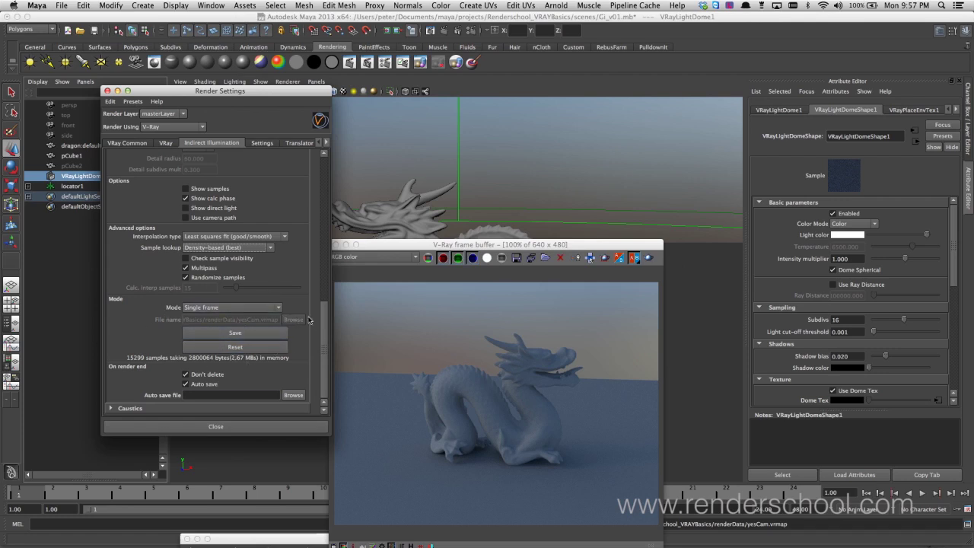
pyautogui.click(270, 308)
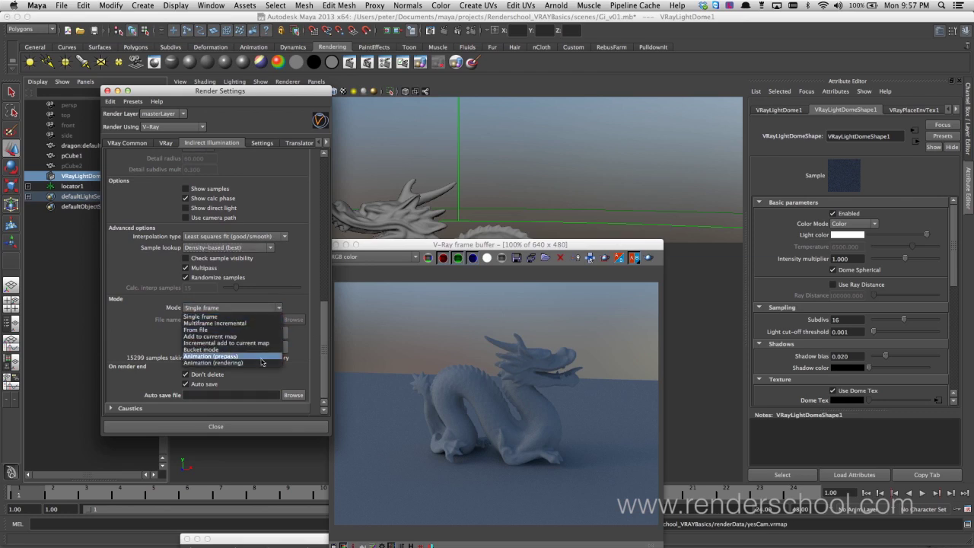
pyautogui.click(221, 316)
pyautogui.moveTo(318, 315); pyautogui.dragTo(313, 341)
pyautogui.click(264, 307)
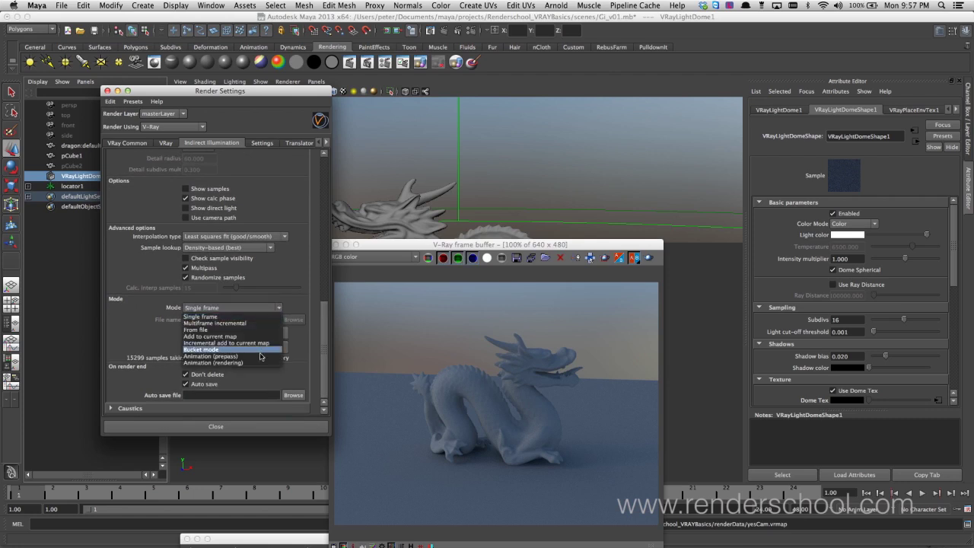
pyautogui.click(276, 307)
pyautogui.moveTo(318, 321); pyautogui.dragTo(323, 223)
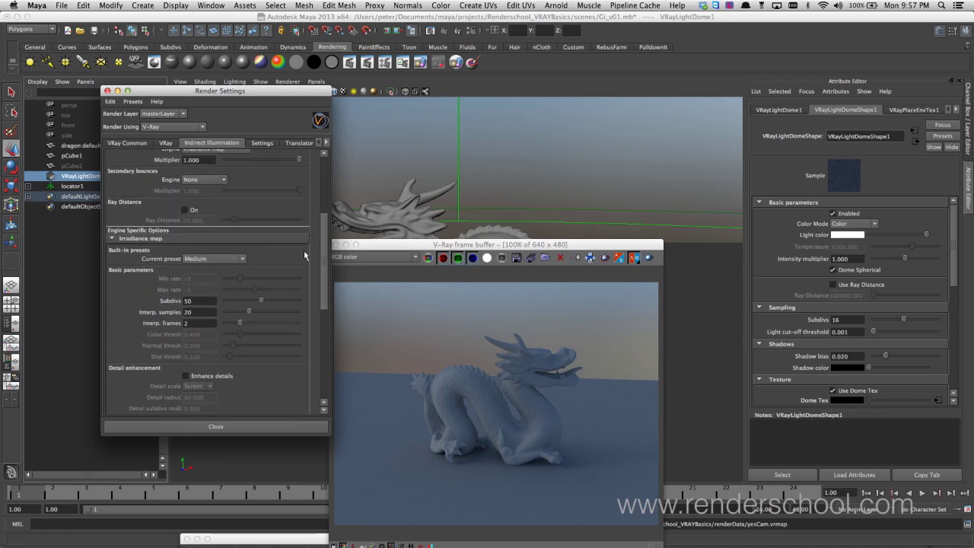
pyautogui.scroll(3, 322, 257)
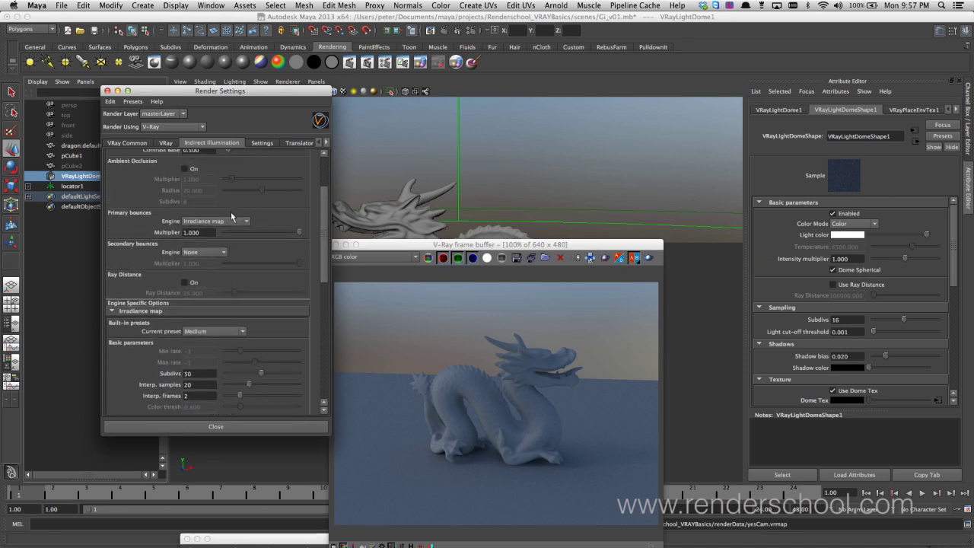
# - Set the Primary bounces engine to Brute force and render the dragon
pyautogui.click(233, 221)
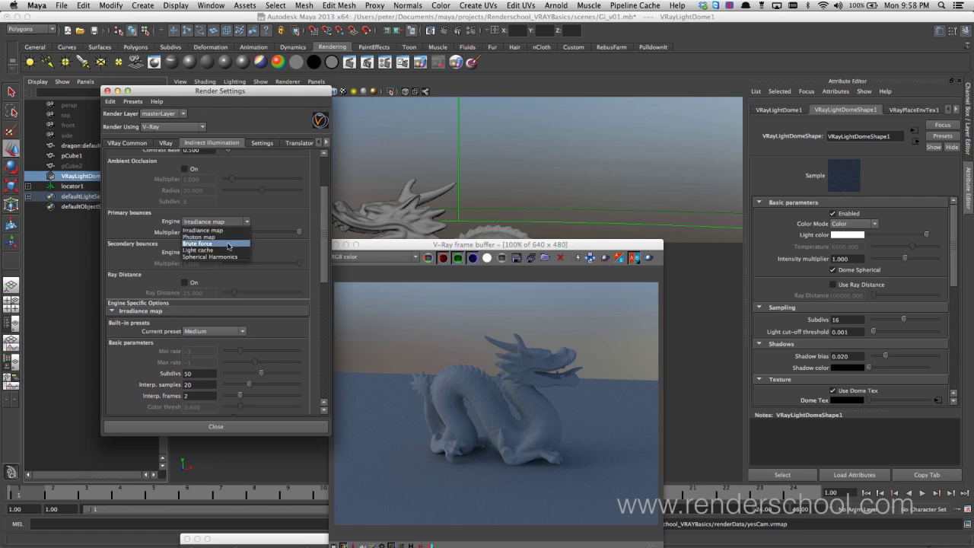
pyautogui.click(227, 244)
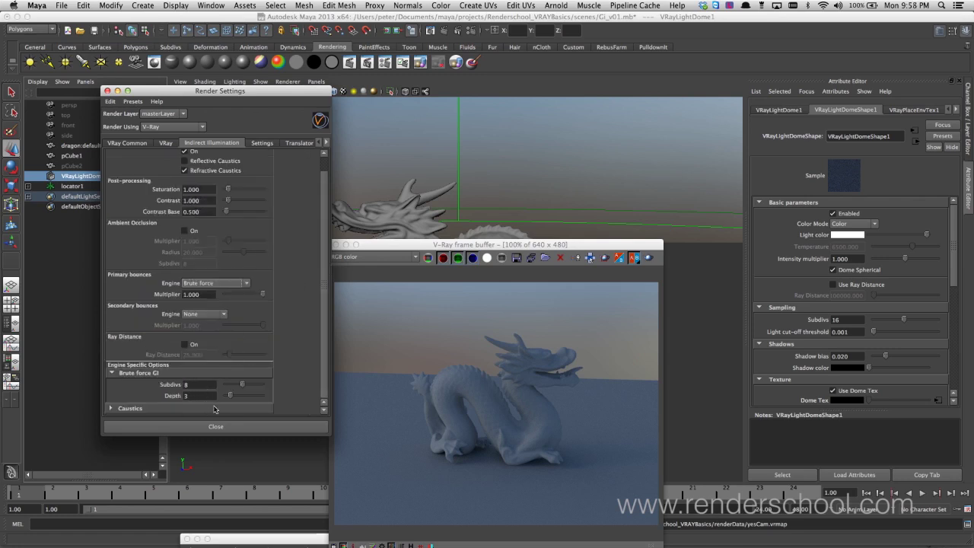
pyautogui.click(649, 257)
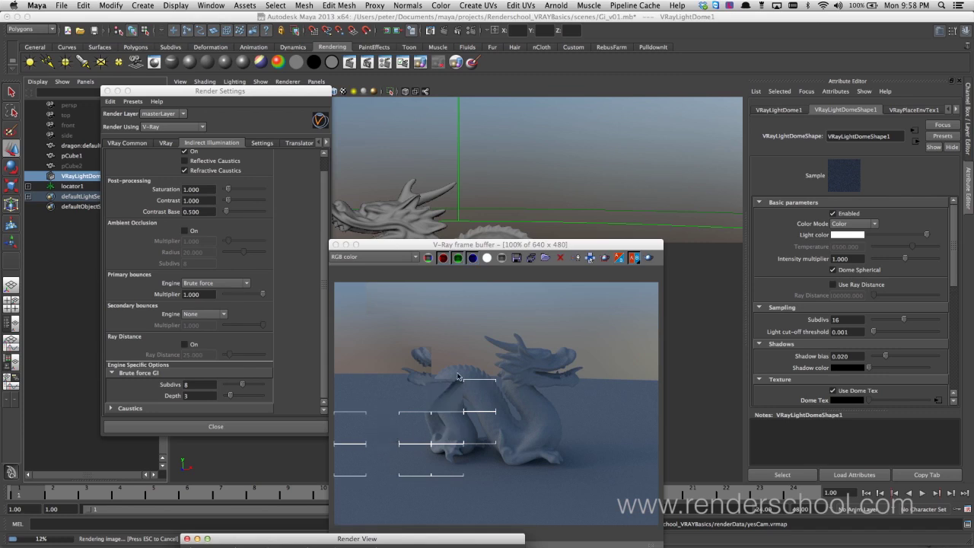
pyautogui.moveTo(472, 244); pyautogui.dragTo(505, 138)
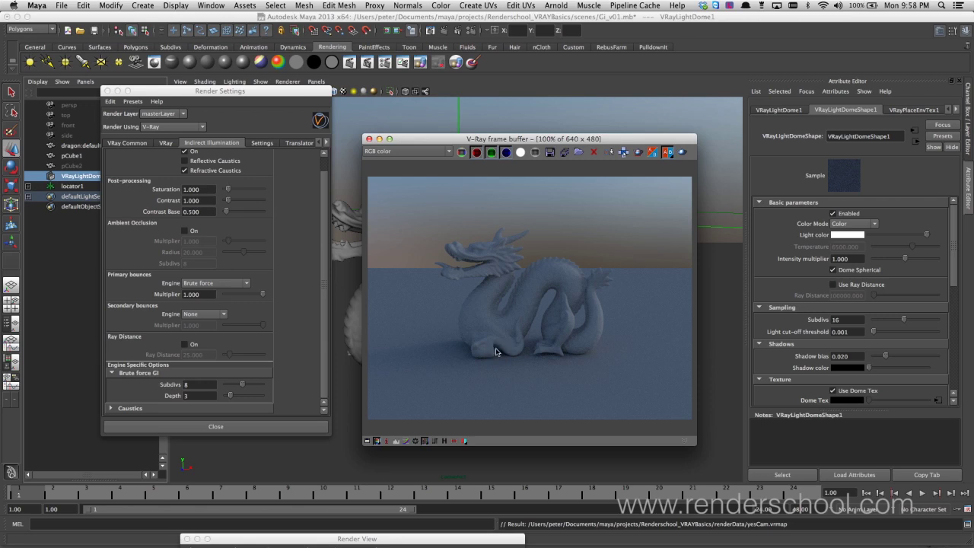
# - Render only a region of the dragon with Brute force GI Subdivs at 32
pyautogui.doubleClick(205, 386)
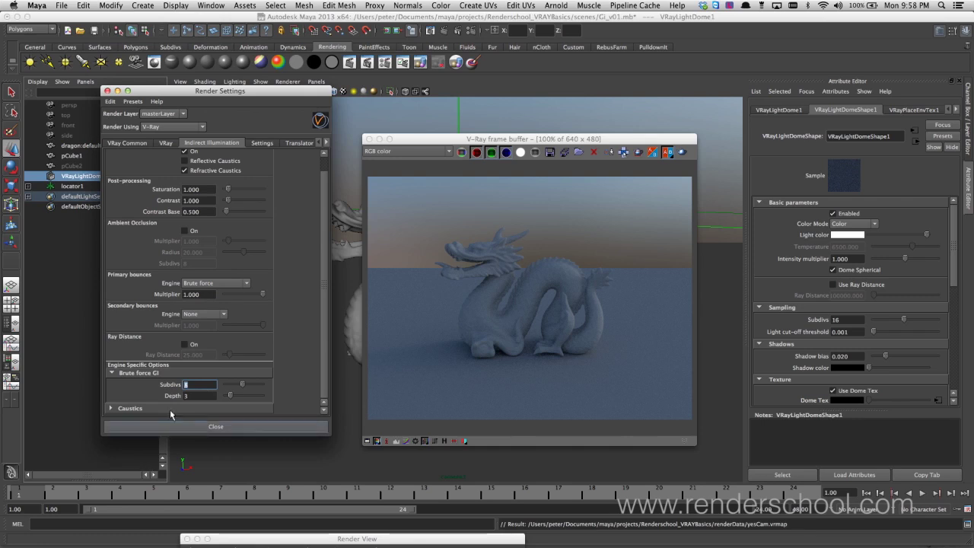
pyautogui.click(639, 152)
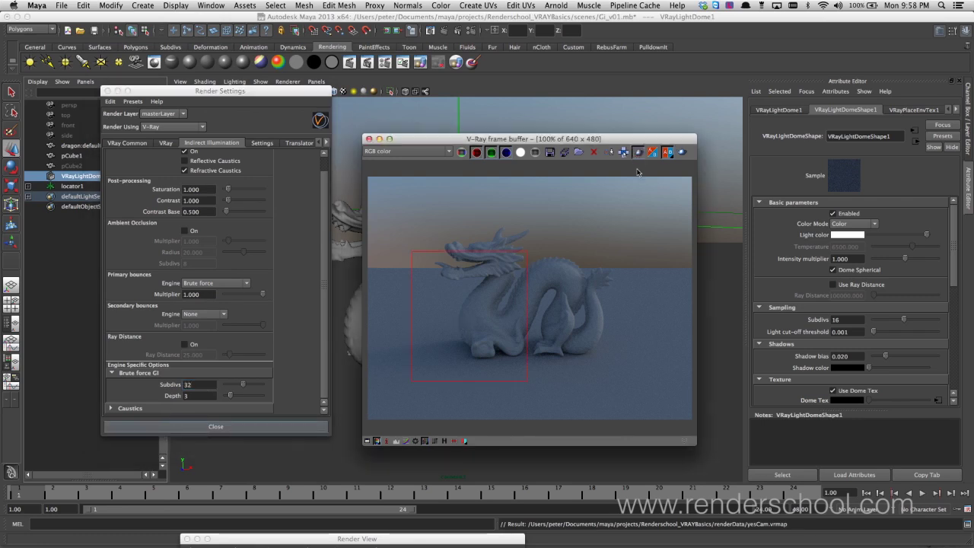
pyautogui.click(681, 152)
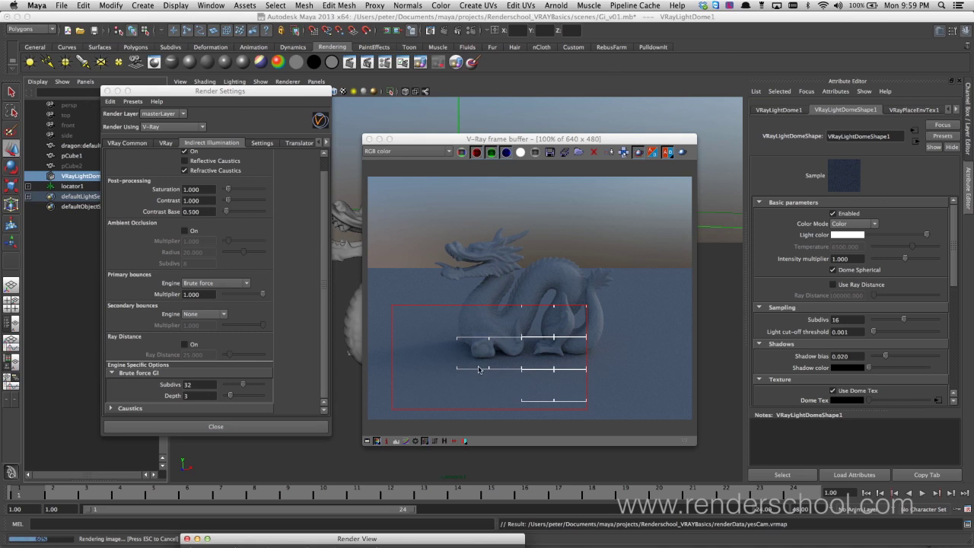
# - Return Brute force Subdivs to 8, keep Depth 3, and turn off region rendering
pyautogui.click(199, 384)
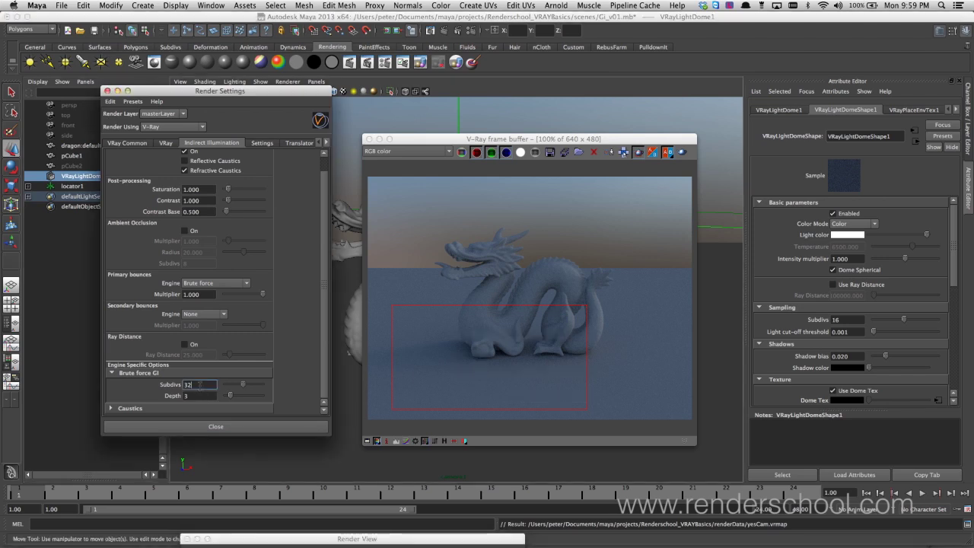
pyautogui.doubleClick(202, 395)
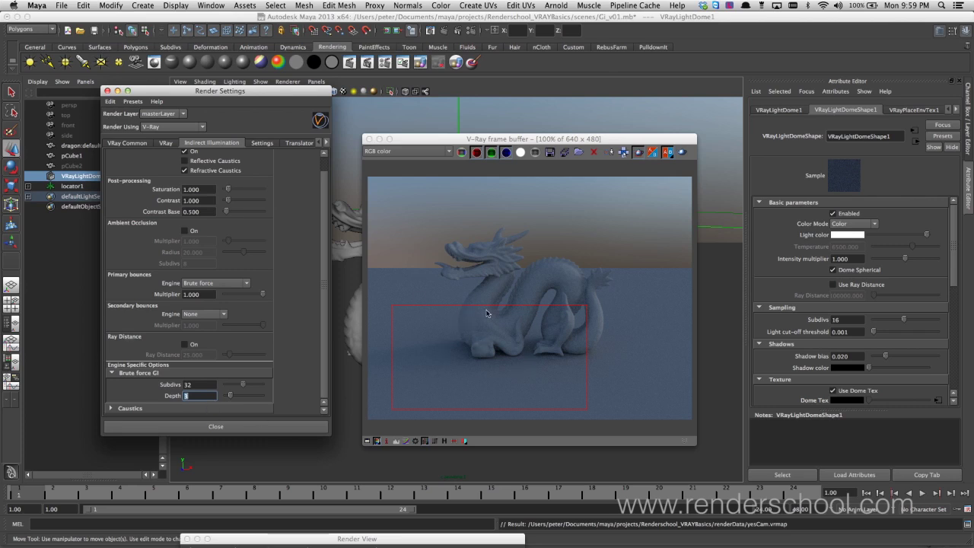
pyautogui.click(194, 396)
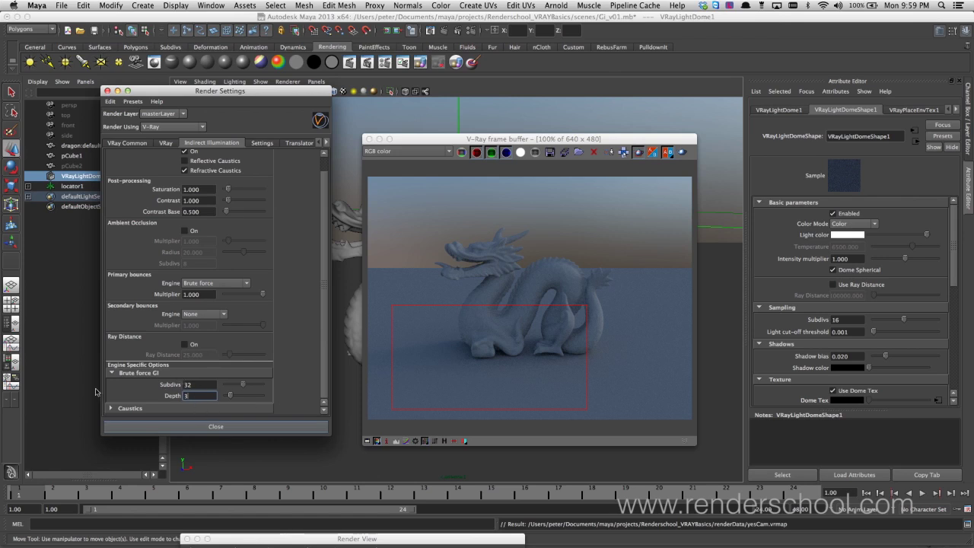
pyautogui.click(195, 384)
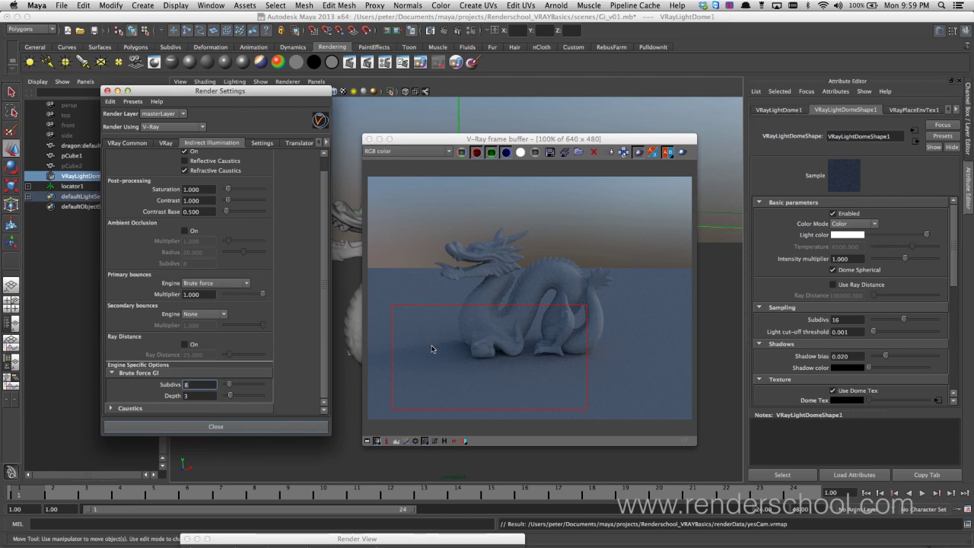
pyautogui.click(639, 152)
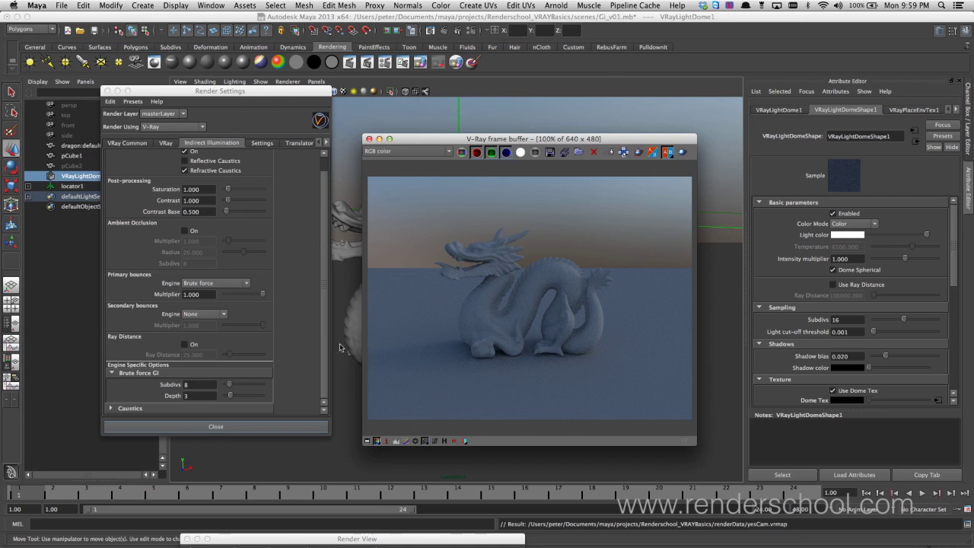
# - Move the frame buffer aside, orbit around the dragon and play the animation
pyautogui.moveTo(471, 139); pyautogui.dragTo(418, 344)
pyautogui.keyDown('alt'); pyautogui.moveTo(436, 272); pyautogui.dragTo(406, 278); pyautogui.keyUp('alt')
pyautogui.hotkey('alt', 'v')
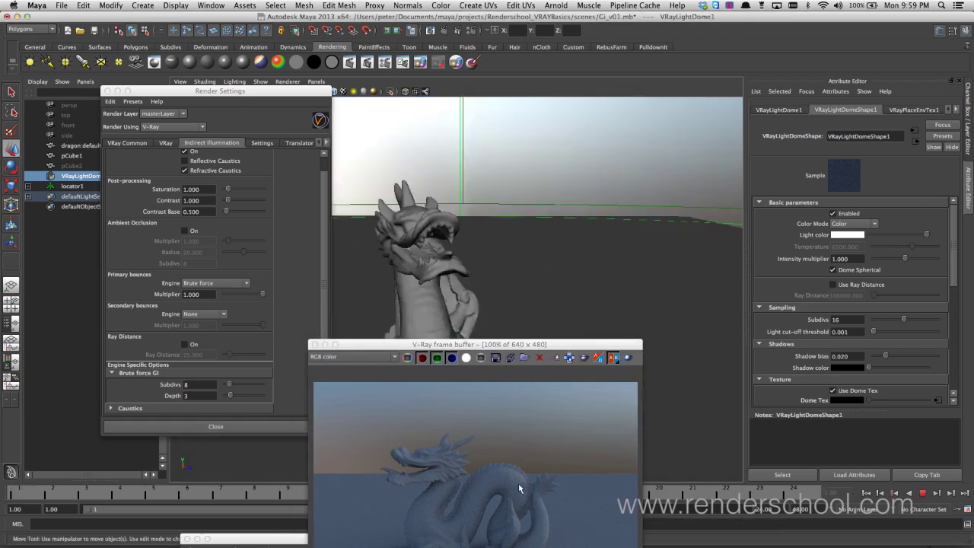
# - Stop at frame 13, render it, then switch Primary bounces to Light cache and re-render
pyautogui.hotkey('alt', 'v')
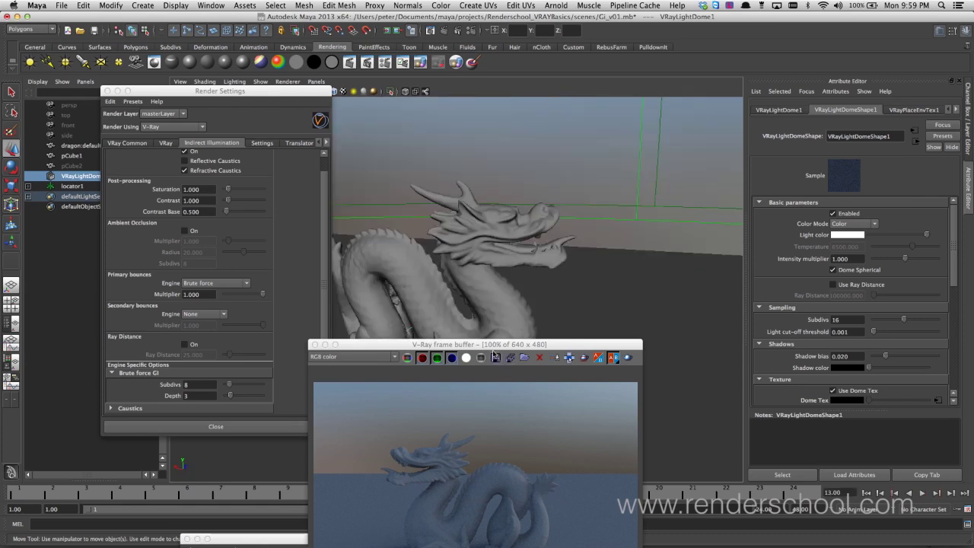
pyautogui.click(495, 356)
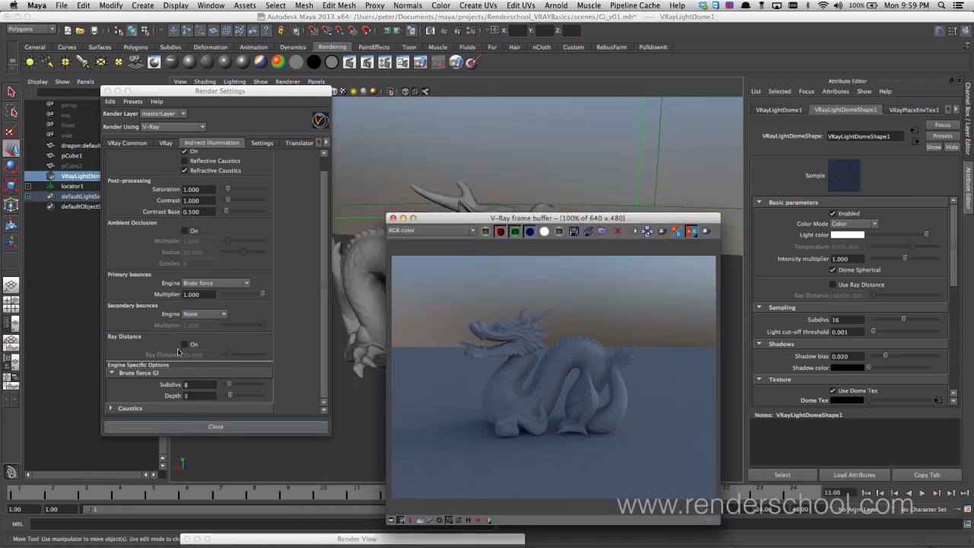
pyautogui.click(238, 285)
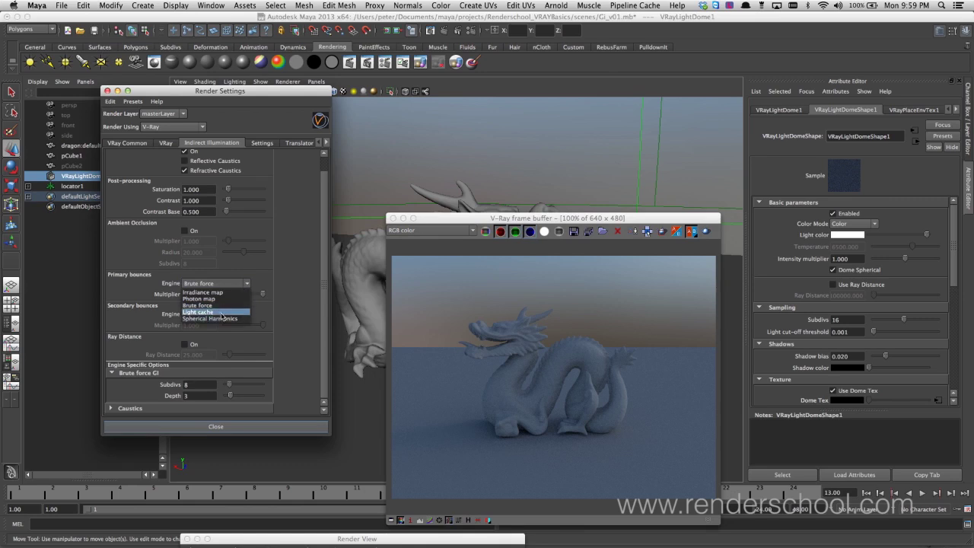
pyautogui.click(222, 312)
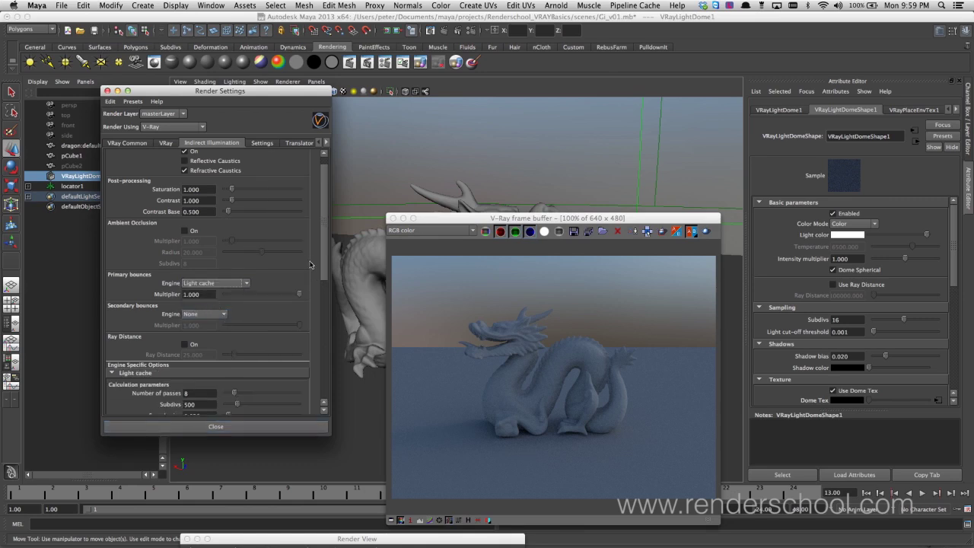
pyautogui.moveTo(321, 258); pyautogui.dragTo(318, 302)
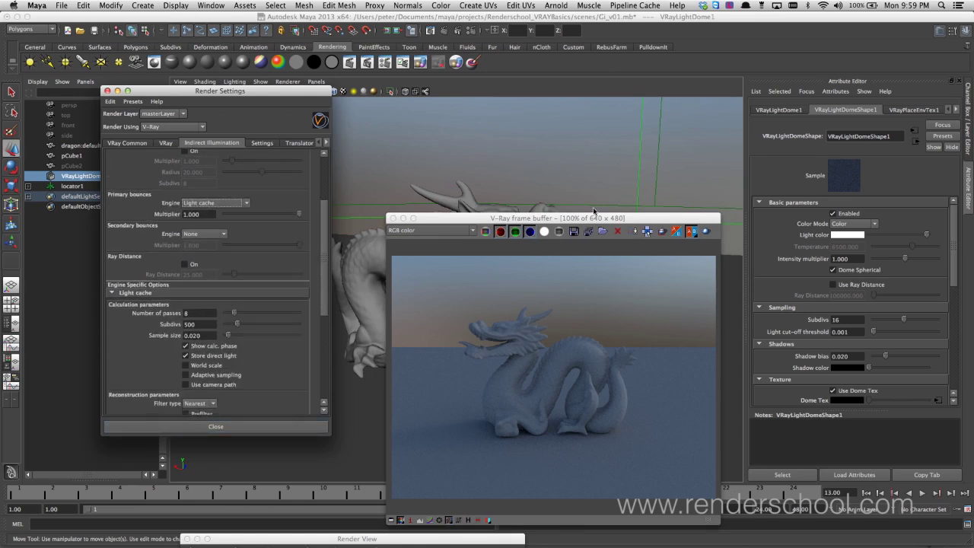
pyautogui.click(705, 232)
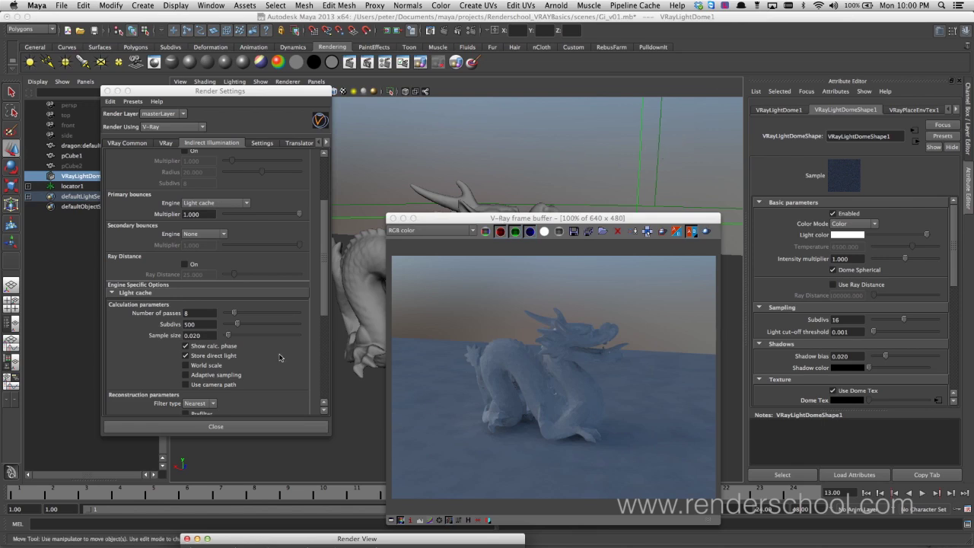
pyautogui.click(223, 207)
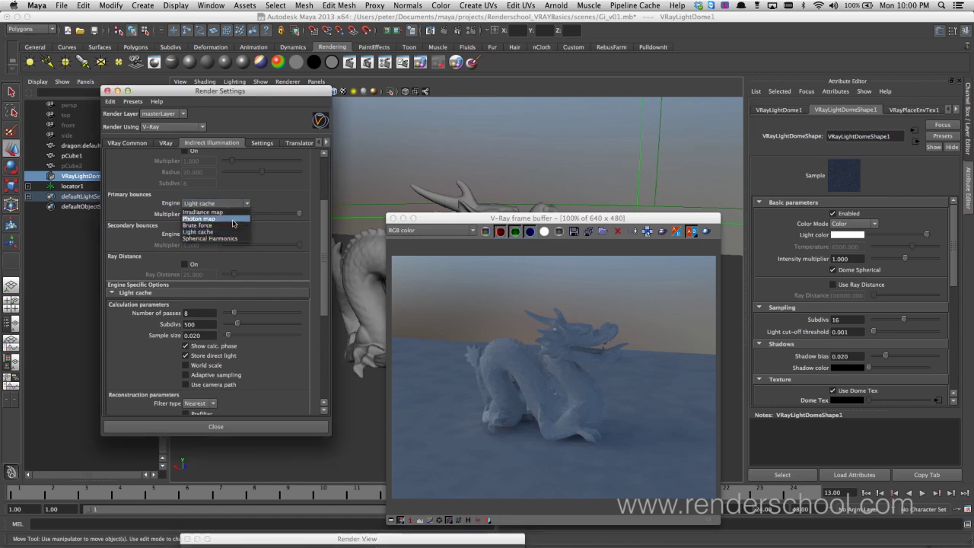
# - Keep Light cache, scrub back to an earlier animation frame, and render the dragon's new pose
pyautogui.click(237, 210)
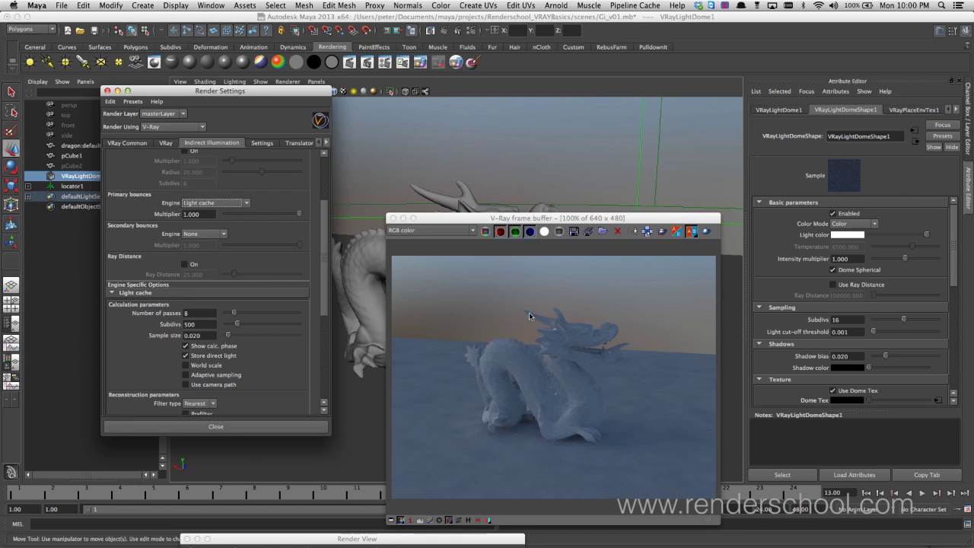
pyautogui.moveTo(453, 221); pyautogui.dragTo(574, 192)
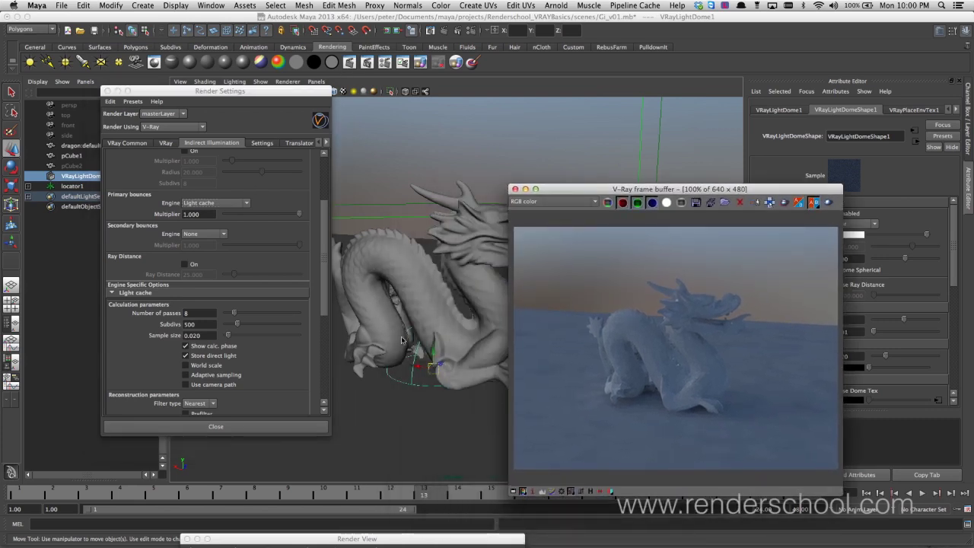
pyautogui.moveTo(356, 488); pyautogui.dragTo(112, 505)
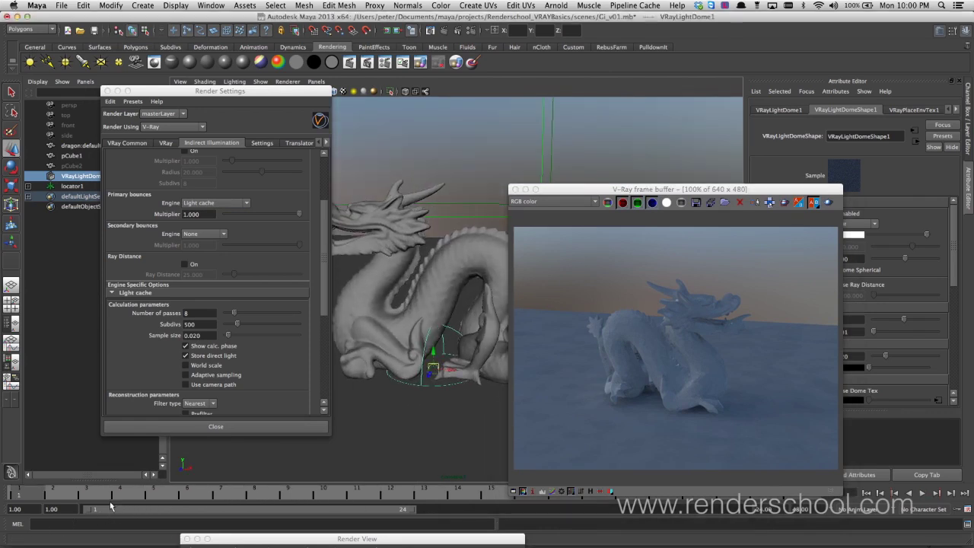
pyautogui.hotkey('alt', 'v')
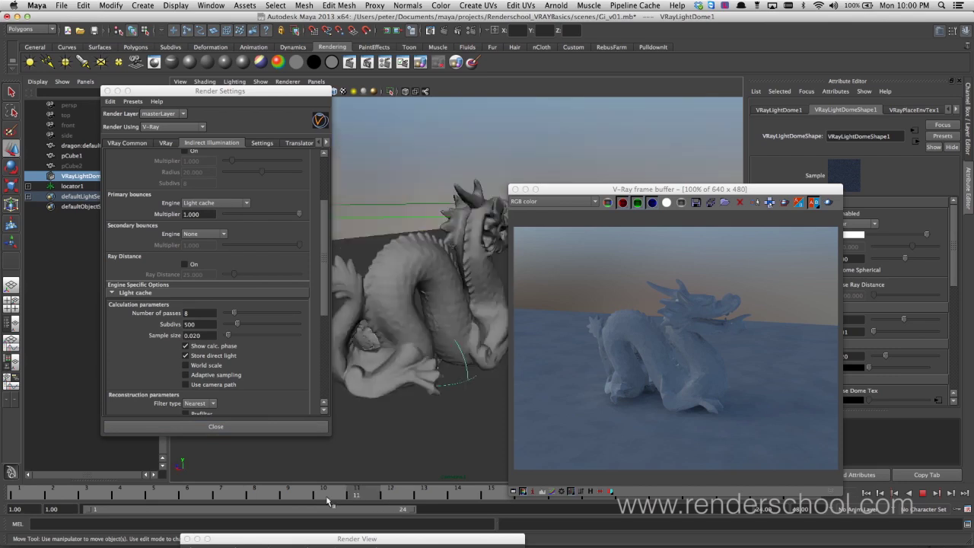
pyautogui.hotkey('alt', 'v')
pyautogui.keyDown('alt'); pyautogui.moveTo(472, 312); pyautogui.dragTo(441, 304); pyautogui.keyUp('alt')
pyautogui.click(821, 211)
pyautogui.click(826, 203)
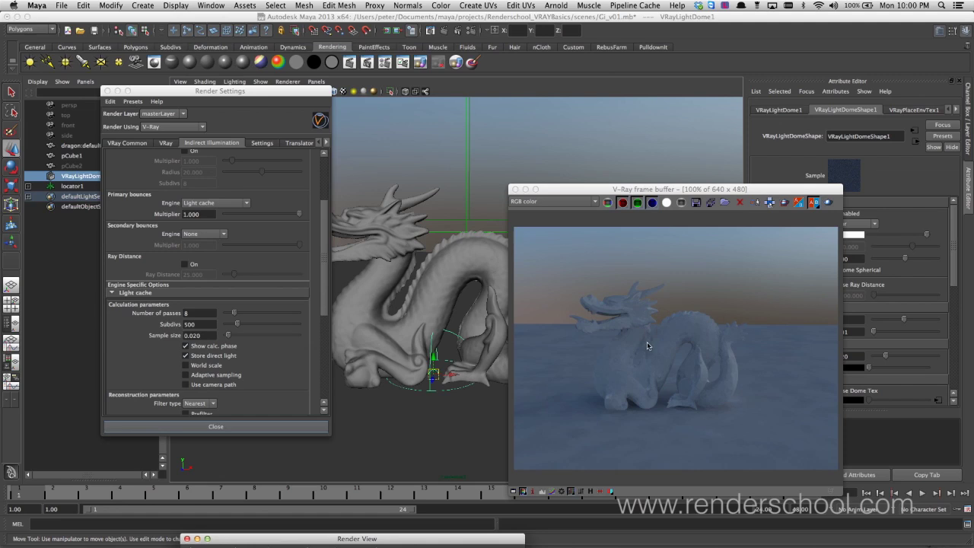
# - Render the dragon with 16 light cache passes, then set Number of passes back to 8
pyautogui.doubleClick(204, 325)
pyautogui.doubleClick(198, 313)
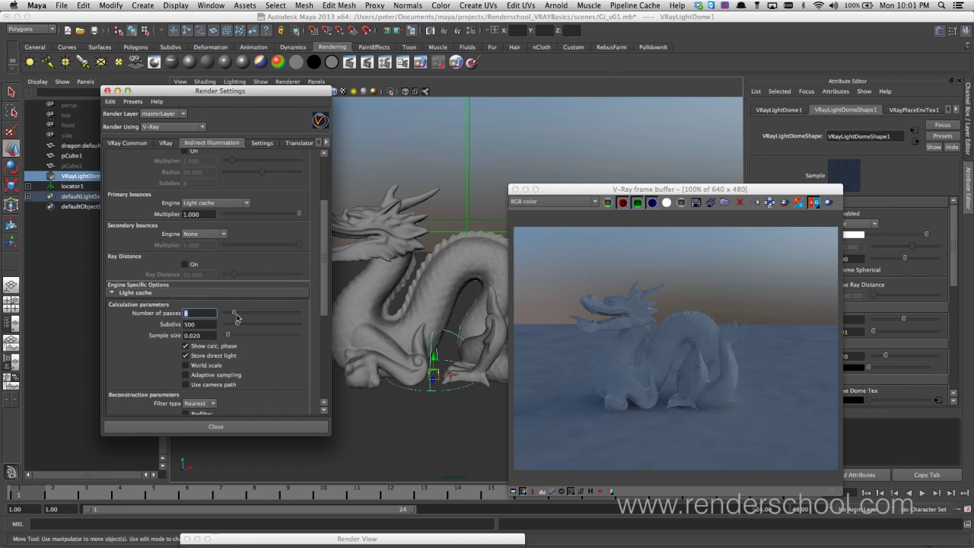
pyautogui.write('8')
pyautogui.doubleClick(185, 312)
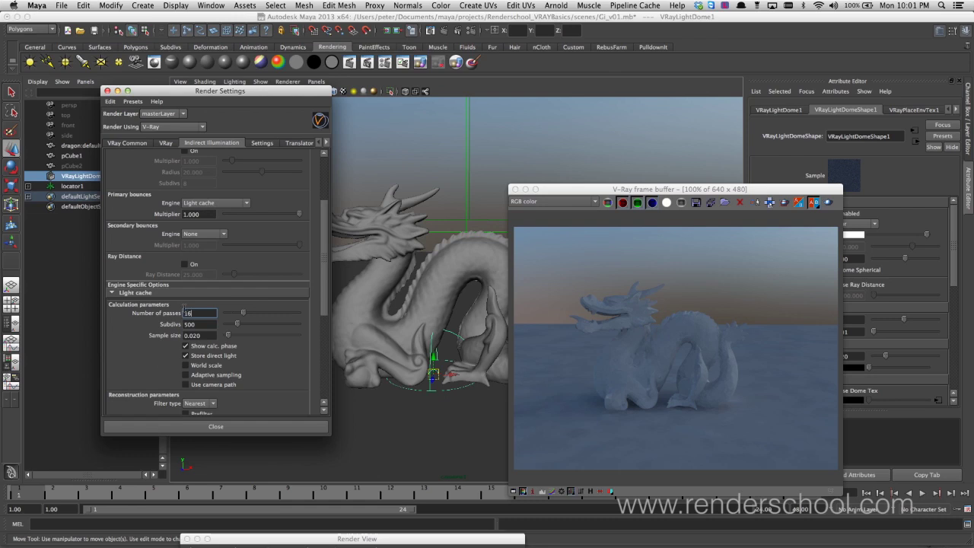
pyautogui.click(829, 202)
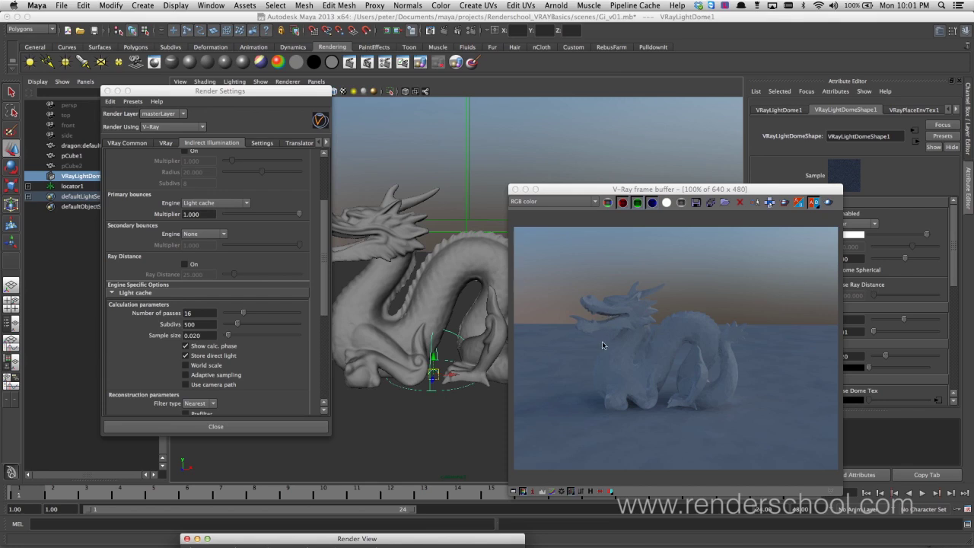
pyautogui.click(200, 313)
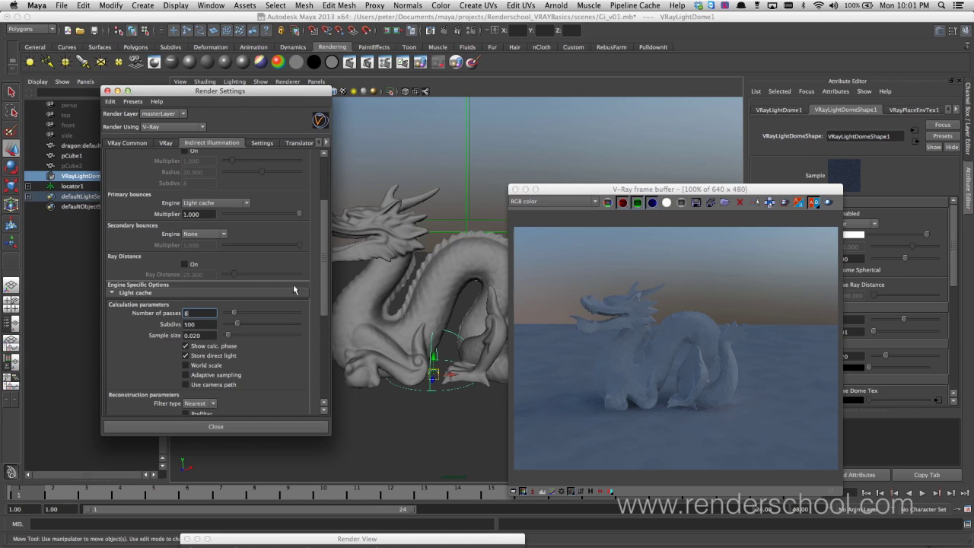
pyautogui.doubleClick(187, 313)
# - Set Light cache Subdivs to 640 and re-render the dragon
pyautogui.press('Tab')
pyautogui.write('640')
pyautogui.press('Return')
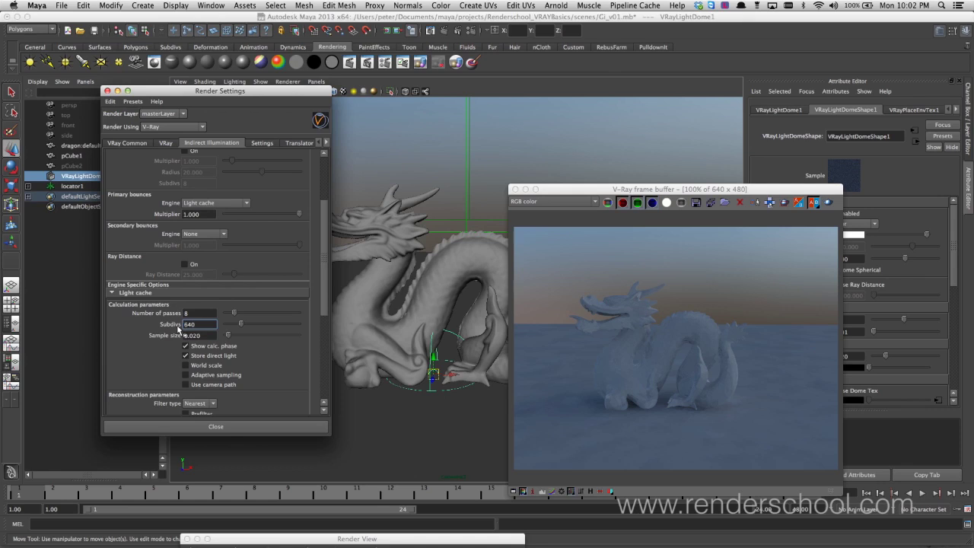
pyautogui.click(827, 203)
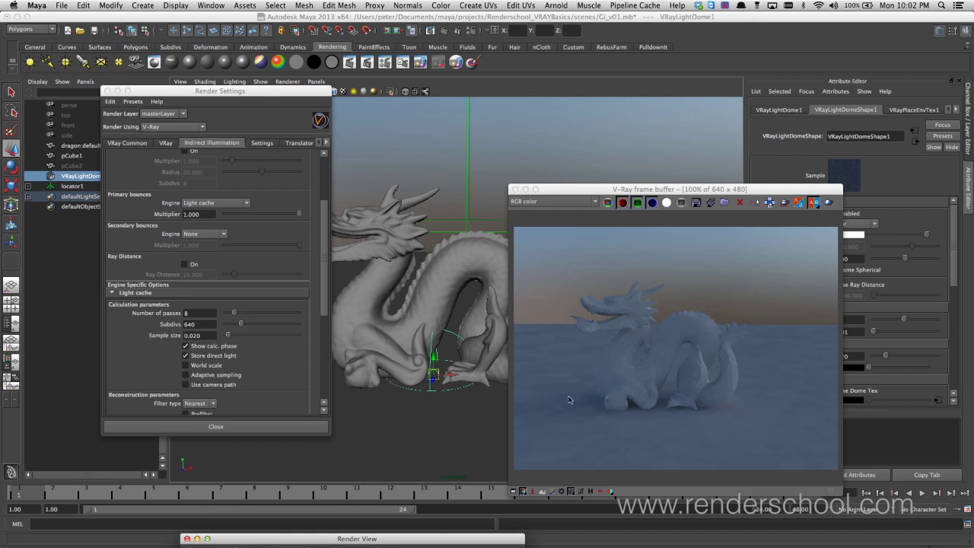
# - Change the Light cache Sample size from 0.020 to 0.002 and render again
pyautogui.click(197, 335)
pyautogui.press('BackSpace')
pyautogui.press('BackSpace')
pyautogui.write('02')
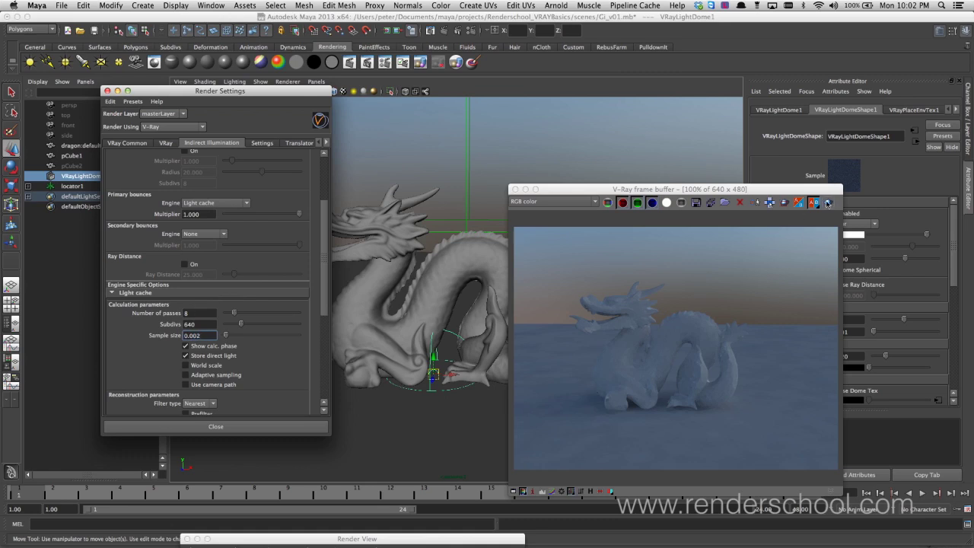
pyautogui.click(828, 203)
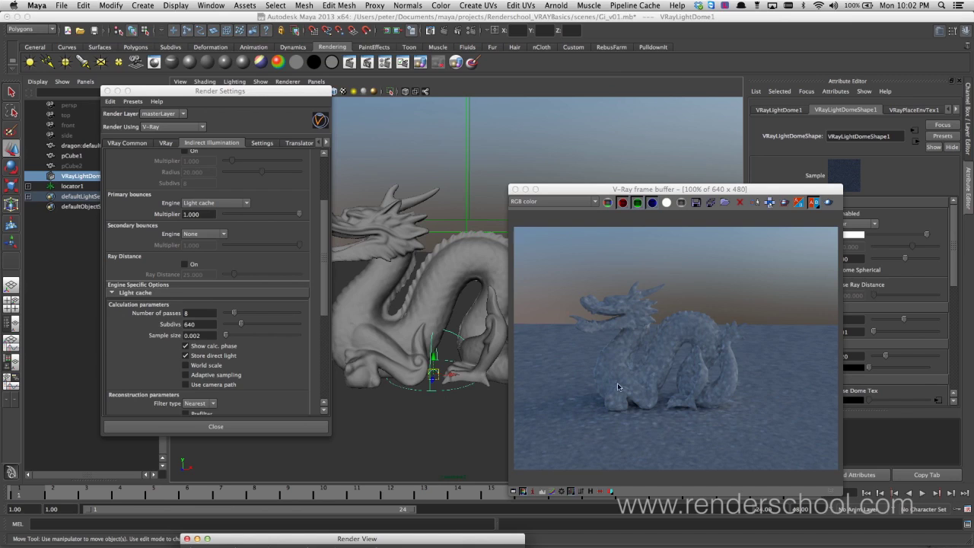
# - Set Light cache Subdivs to 1280 and re-render the dragon
pyautogui.doubleClick(205, 326)
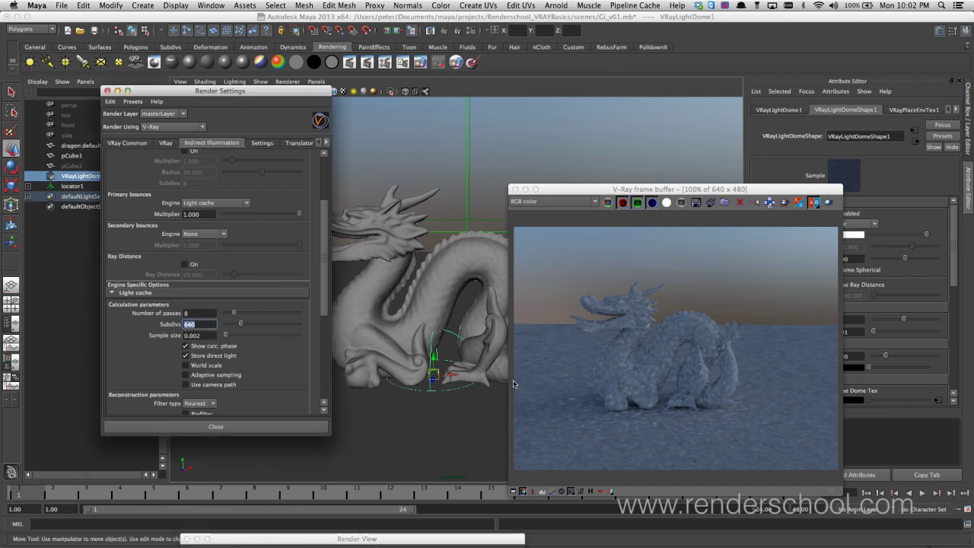
pyautogui.write('1280')
pyautogui.press('Return')
pyautogui.click(824, 204)
pyautogui.click(824, 203)
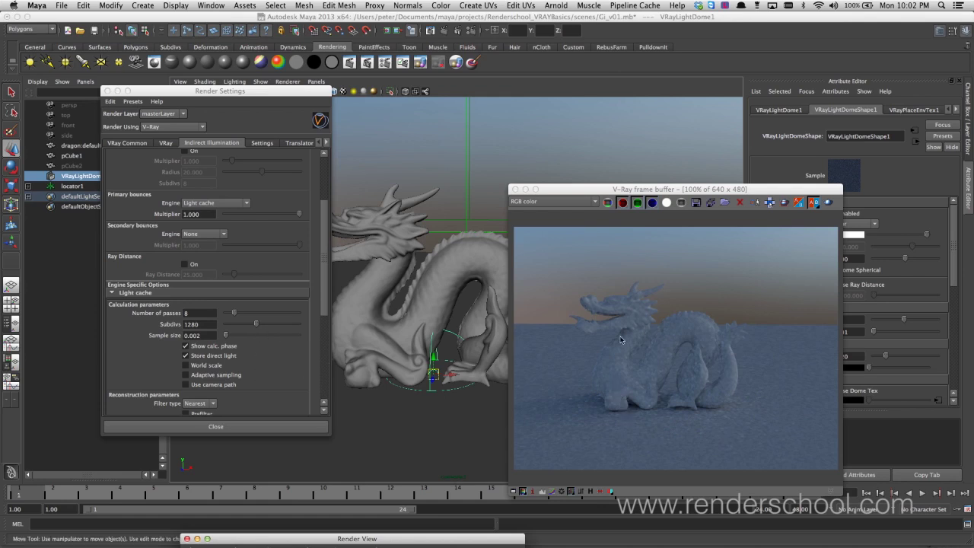
# - Raise Light cache Subdivs to 2500 and render again
pyautogui.click(196, 327)
pyautogui.write('2')
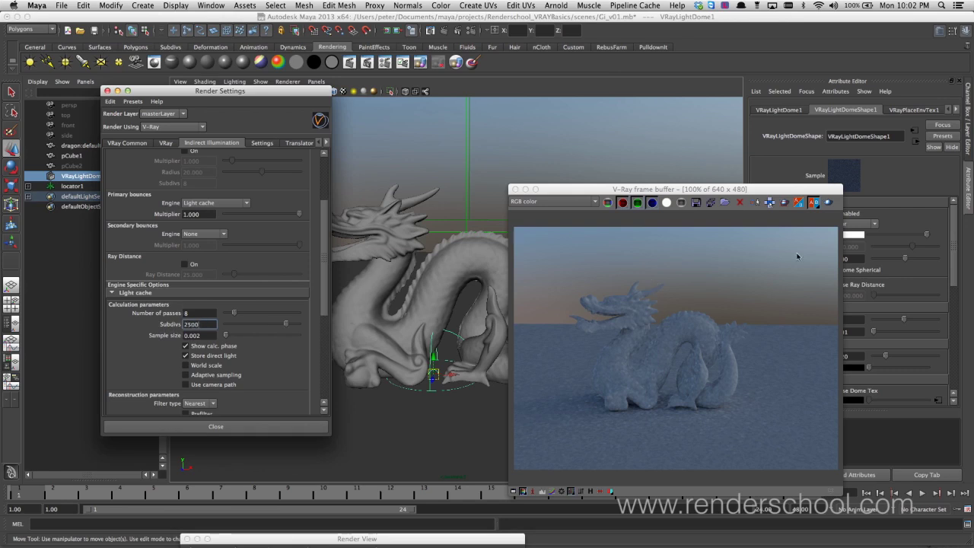
pyautogui.click(828, 201)
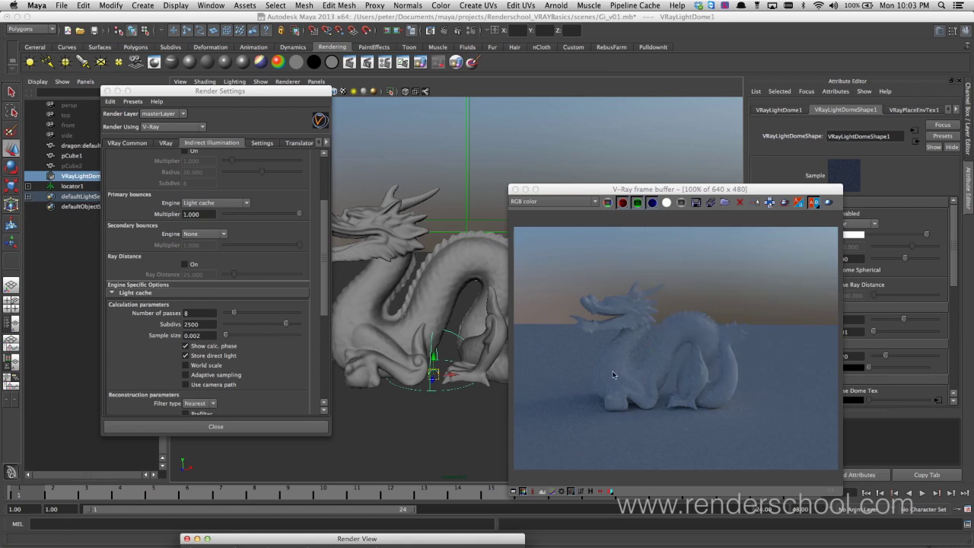
# - Render the dragon with Light cache Sample size 0.200 and Subdivs 640
pyautogui.click(205, 324)
pyautogui.doubleClick(205, 324)
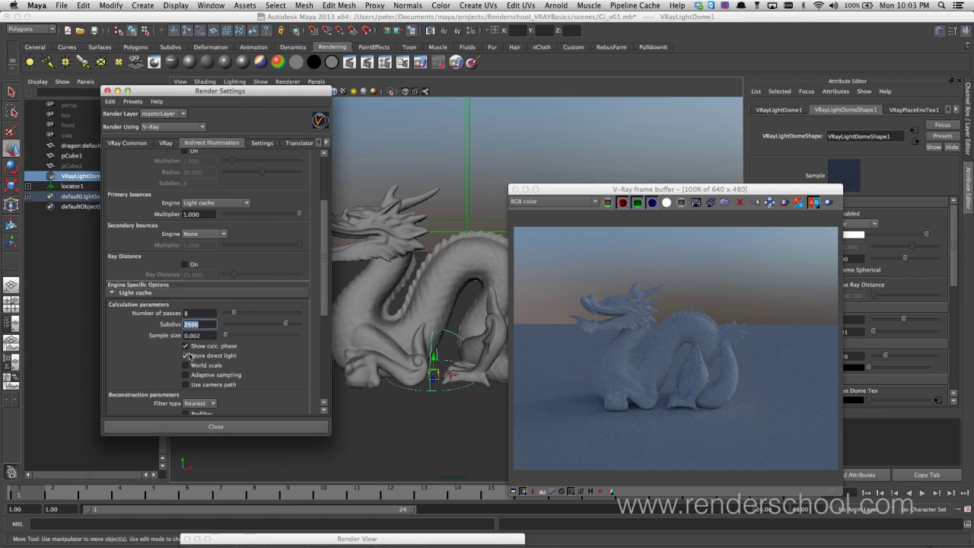
pyautogui.press('Tab')
pyautogui.write('.')
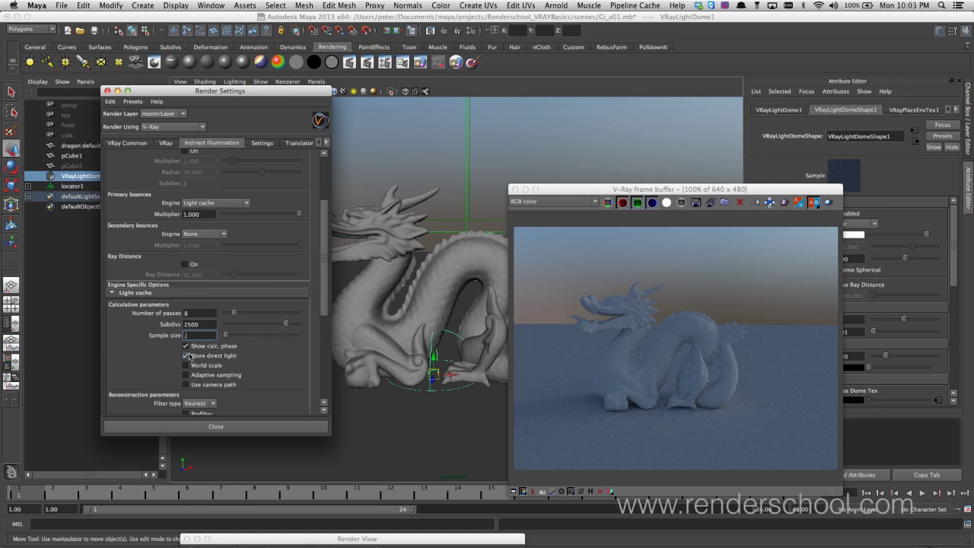
pyautogui.write('200')
pyautogui.hotkey('shift', 'Tab')
pyautogui.write('640')
pyautogui.press('Return')
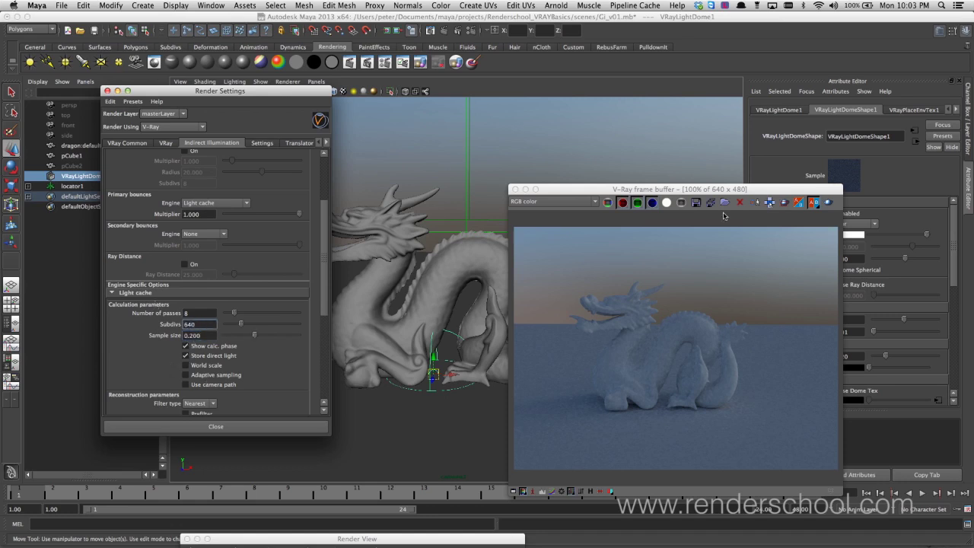
pyautogui.click(798, 203)
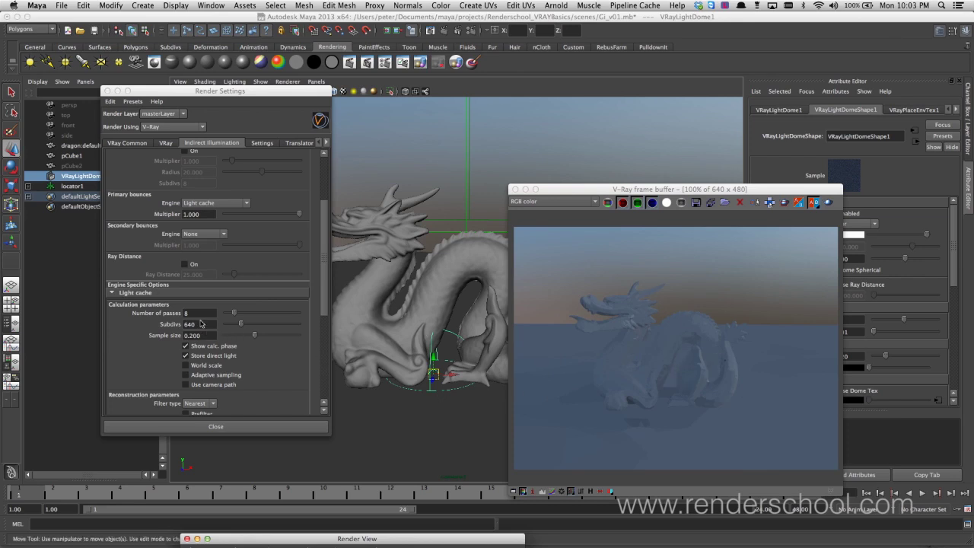
# - Set Light cache Sample size to 0.010 and Subdivs to 1280
pyautogui.moveTo(210, 335); pyautogui.dragTo(193, 336)
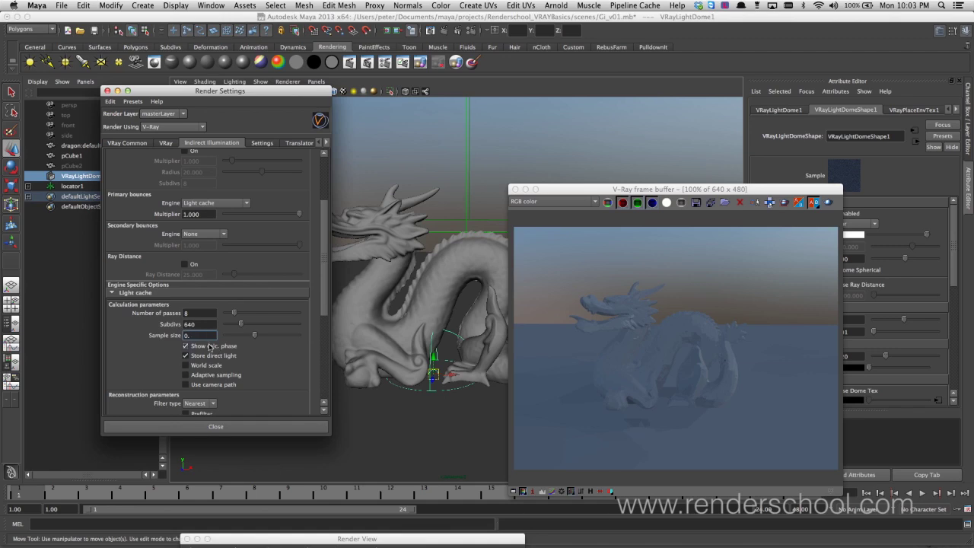
pyautogui.write('030')
pyautogui.hotkey('shift', 'Tab')
pyautogui.write('1280')
pyautogui.press('Tab')
pyautogui.scroll(-4, 316, 308)
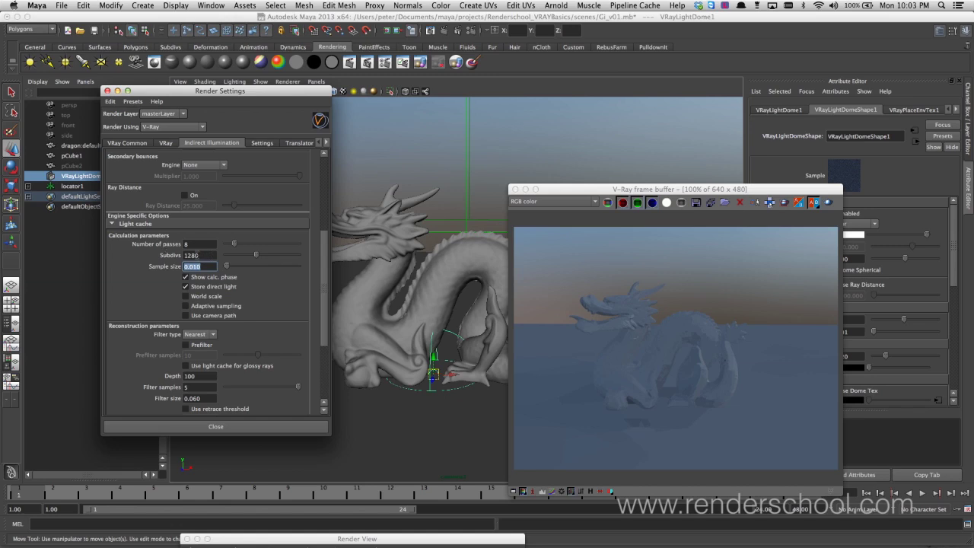
pyautogui.click(202, 255)
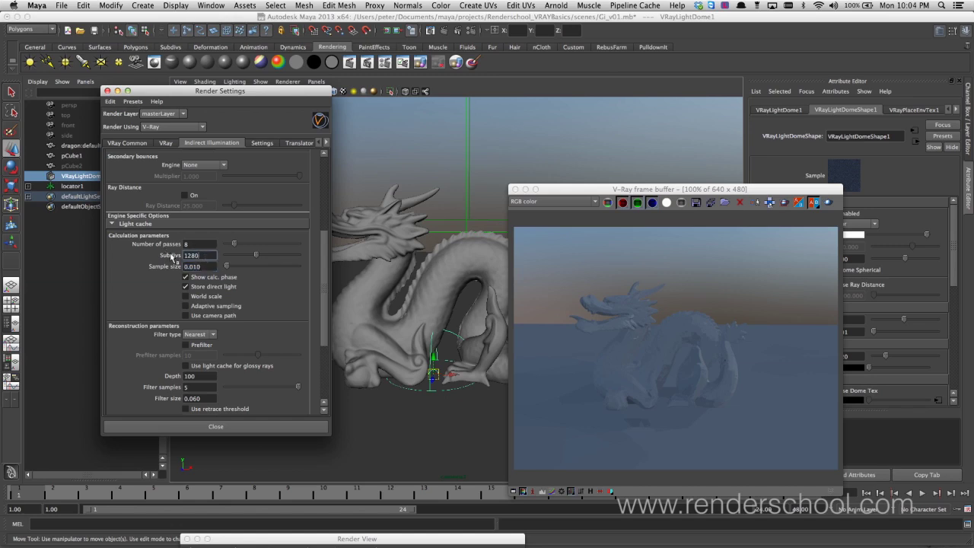
pyautogui.click(212, 296)
pyautogui.click(211, 298)
pyautogui.moveTo(325, 327)
pyautogui.mouseDown()
pyautogui.moveTo(322, 258)
pyautogui.moveTo(317, 352)
pyautogui.moveTo(318, 326)
pyautogui.mouseUp()
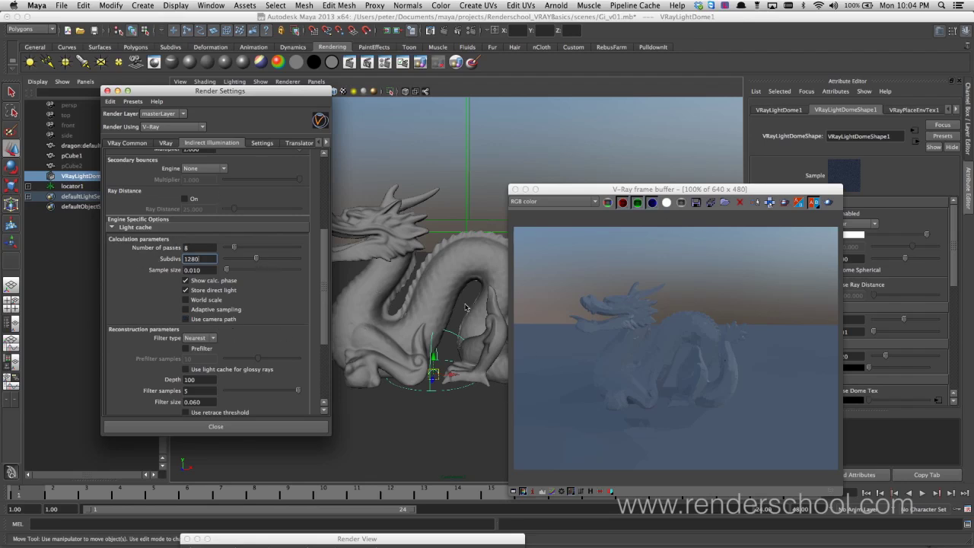
pyautogui.scroll(-5, 325, 332)
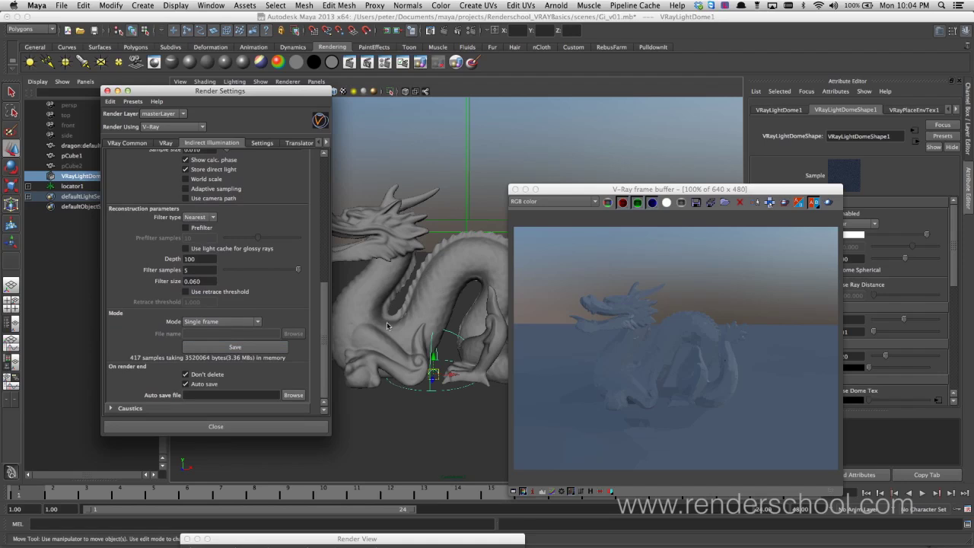
# - Scroll to the Light cache reconstruction parameters and review the filter type options
pyautogui.moveTo(324, 300); pyautogui.dragTo(328, 254)
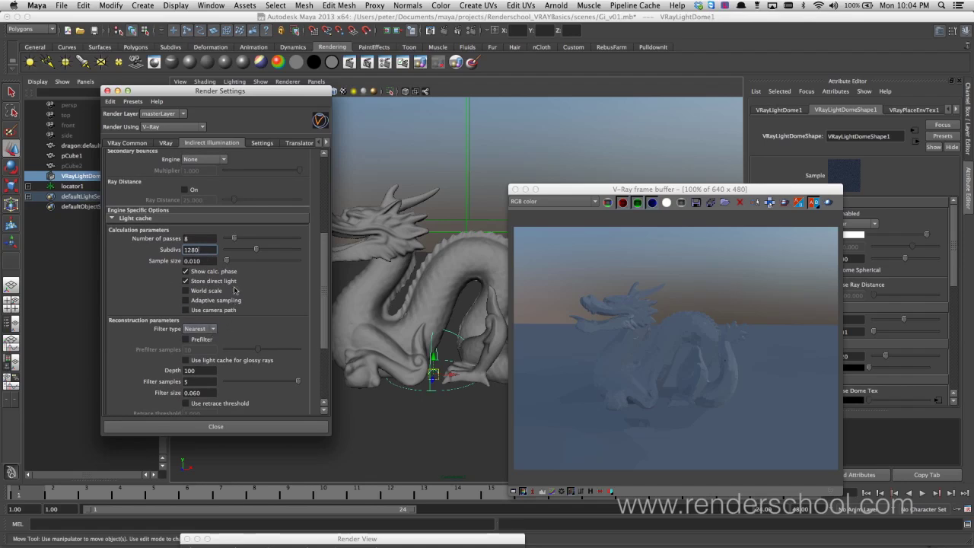
pyautogui.scroll(-3, 321, 295)
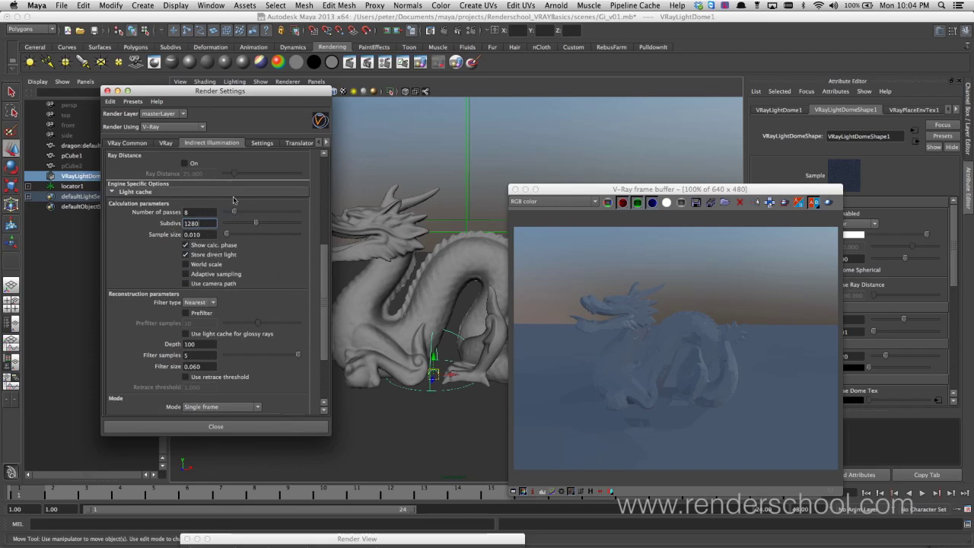
pyautogui.scroll(5, 324, 217)
pyautogui.scroll(6, 324, 216)
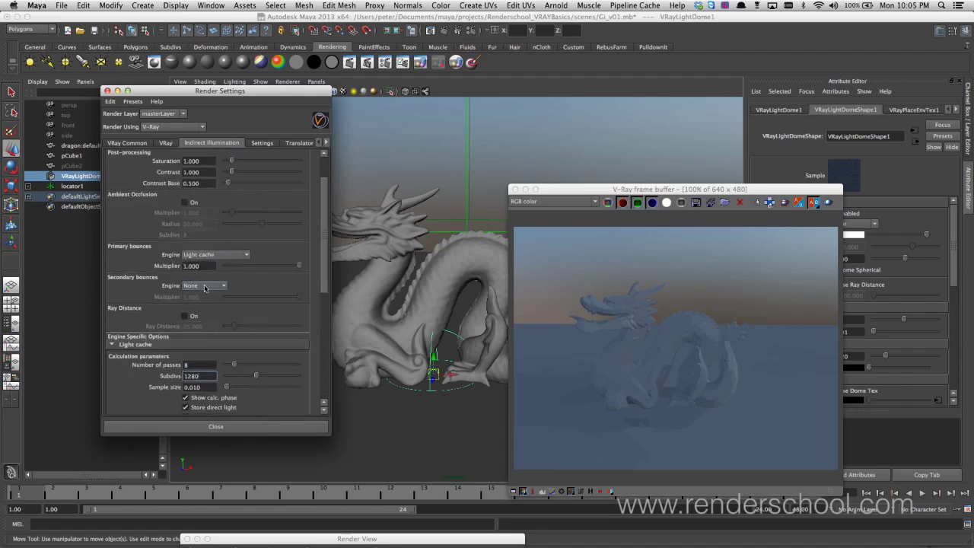
pyautogui.scroll(-10, 324, 289)
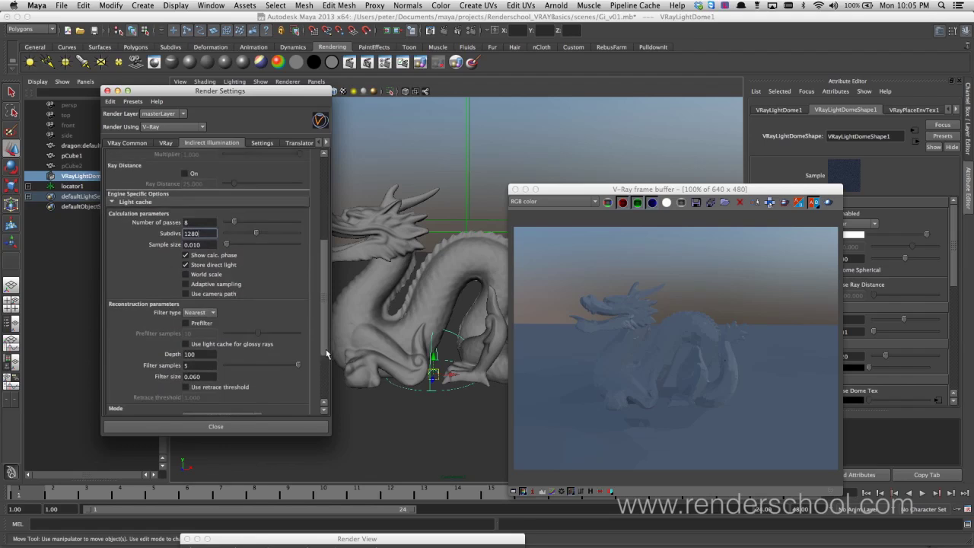
pyautogui.moveTo(320, 299); pyautogui.dragTo(323, 340)
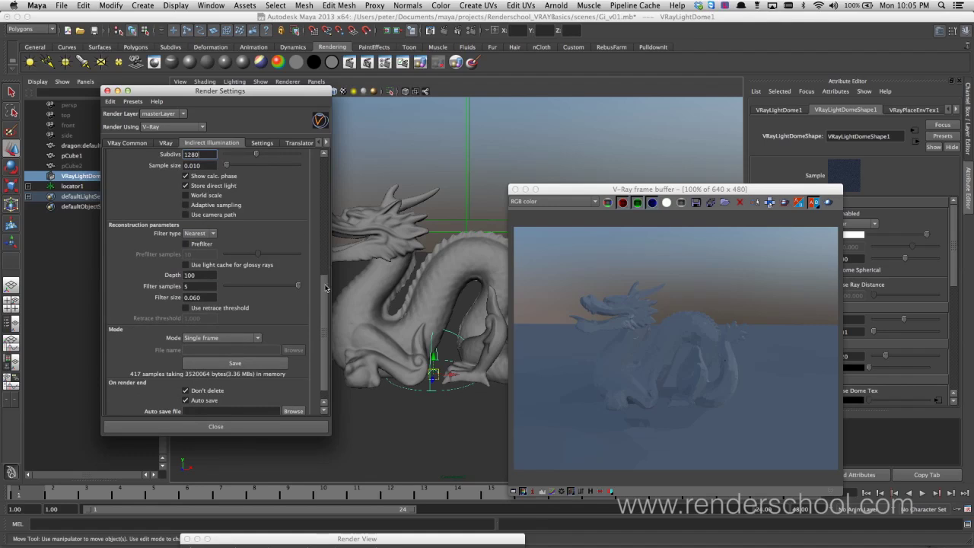
pyautogui.moveTo(325, 288); pyautogui.dragTo(324, 263)
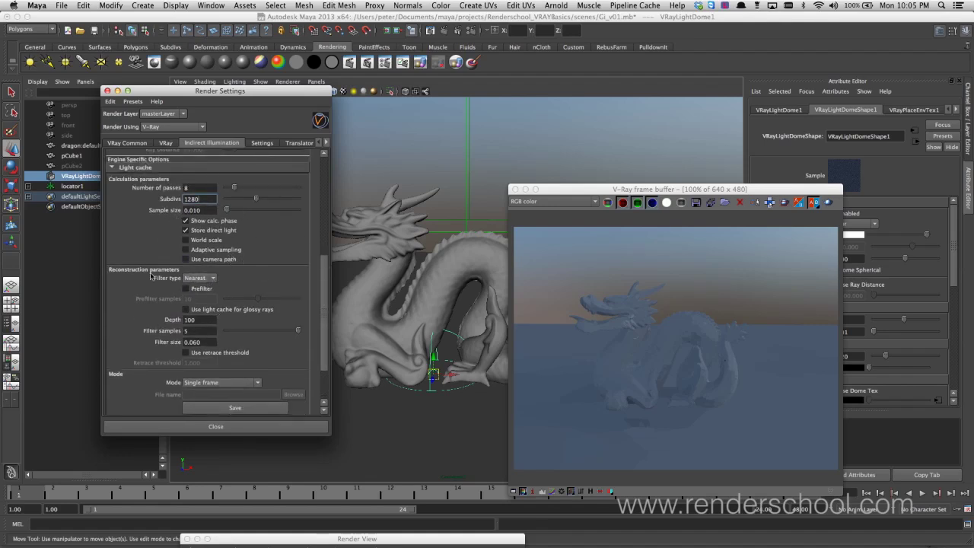
pyautogui.click(212, 279)
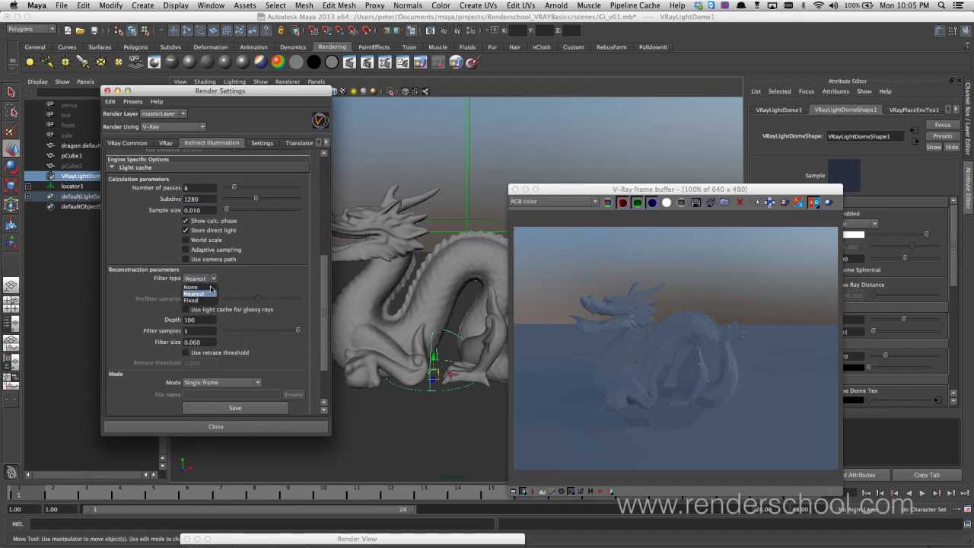
pyautogui.click(204, 294)
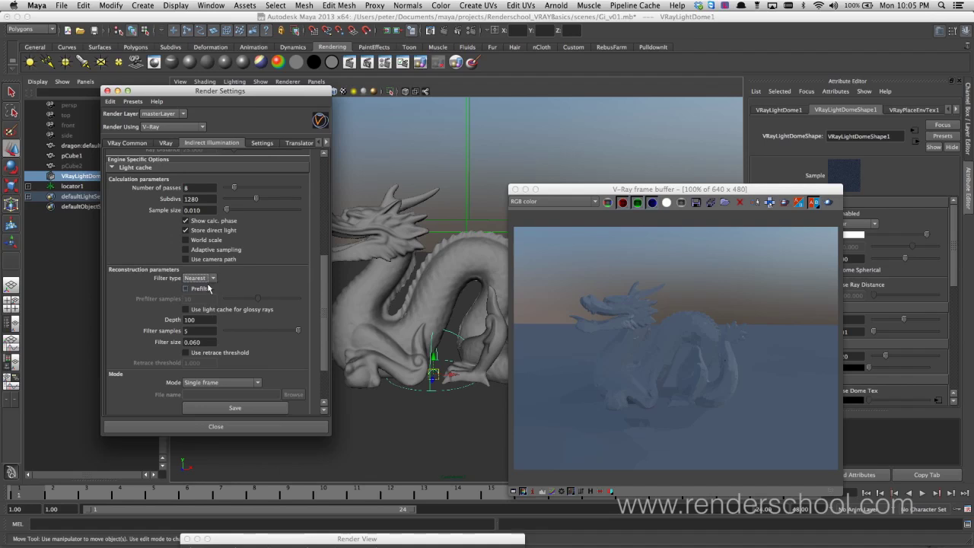
# - Try Fixed, settle on Nearest filter type, and enable Prefilter with 10 samples
pyautogui.click(210, 279)
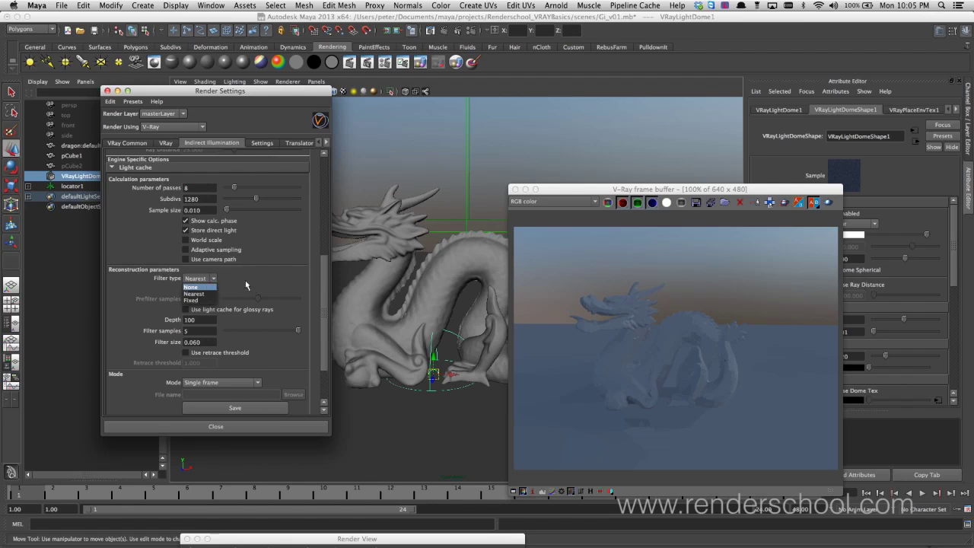
pyautogui.click(202, 301)
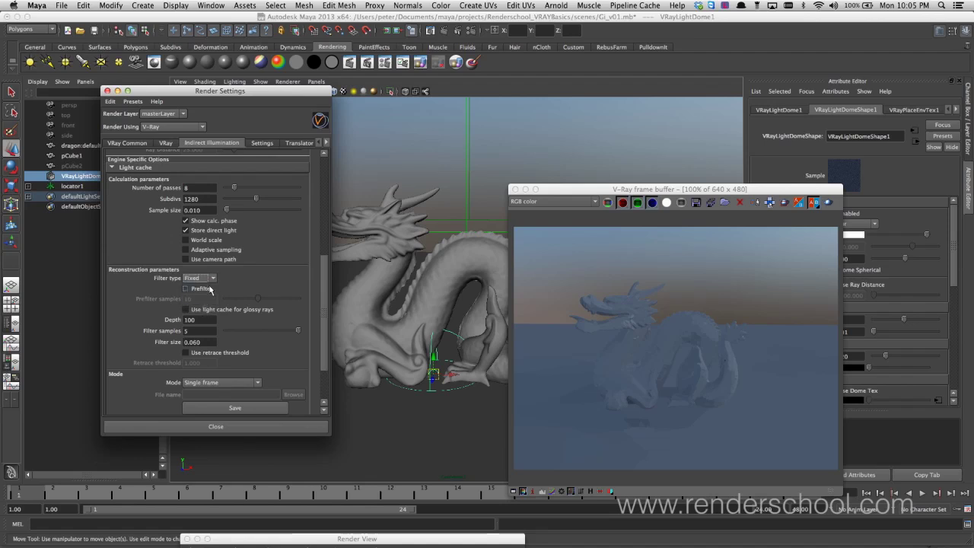
pyautogui.click(212, 282)
pyautogui.click(209, 293)
pyautogui.click(204, 278)
pyautogui.click(204, 278)
pyautogui.click(201, 290)
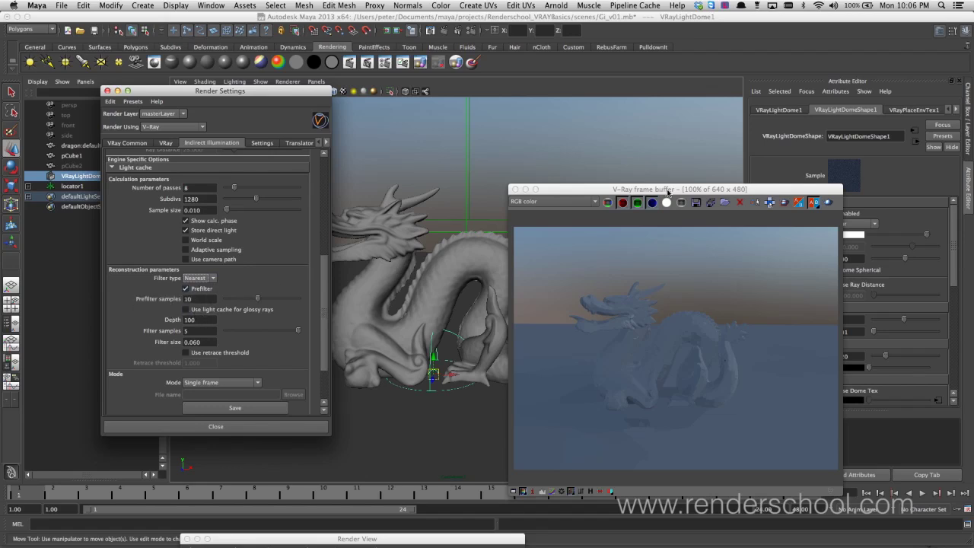
# - Move the frame buffer aside, render the dragon, then enable Use light cache for glossy rays
pyautogui.moveTo(668, 192); pyautogui.dragTo(563, 161)
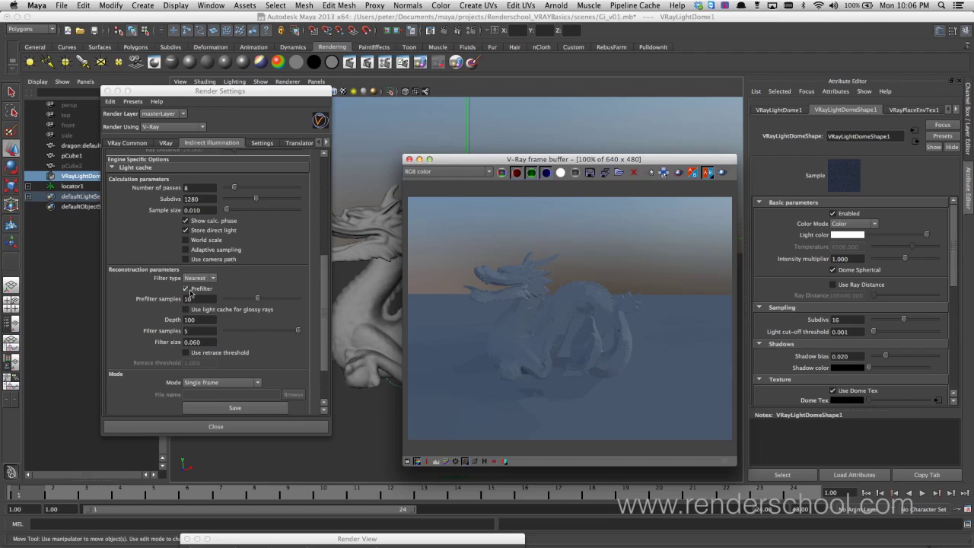
pyautogui.click(721, 173)
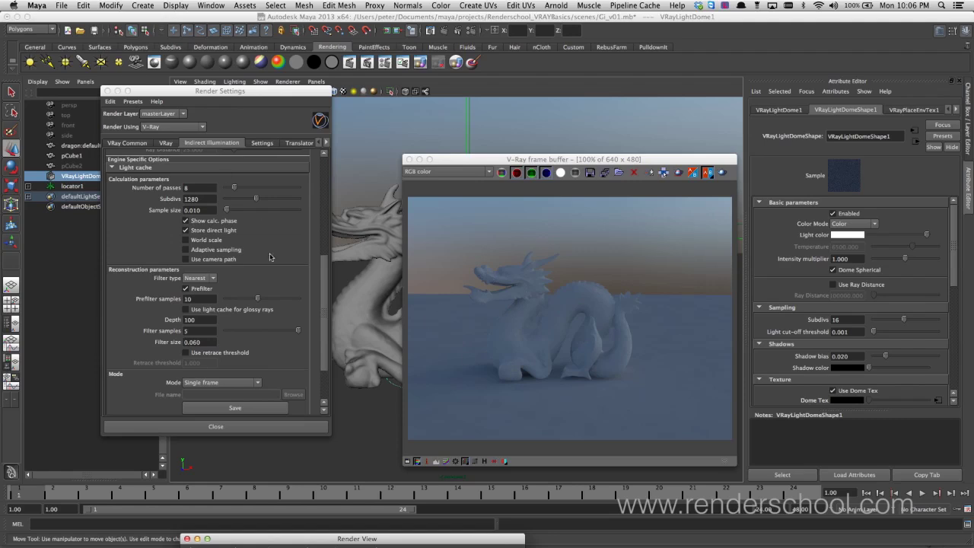
pyautogui.click(251, 309)
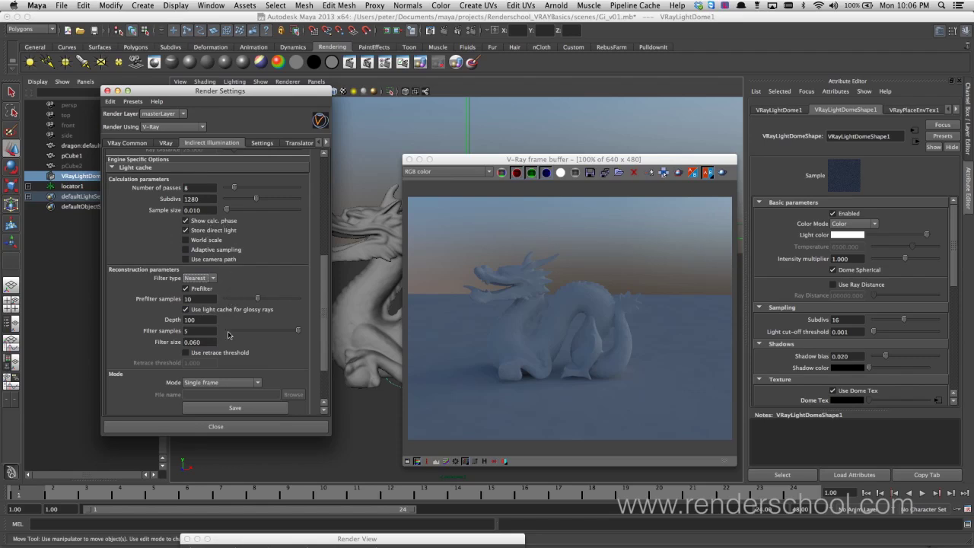
# - Step through the light cache Depth, Filter samples and Filter size values without changing them
pyautogui.click(201, 320)
pyautogui.click(199, 330)
pyautogui.press('Tab')
pyautogui.click(209, 343)
# - Tick Use retrace threshold and check the Retrace threshold field, leaving it at 1.000
pyautogui.click(228, 352)
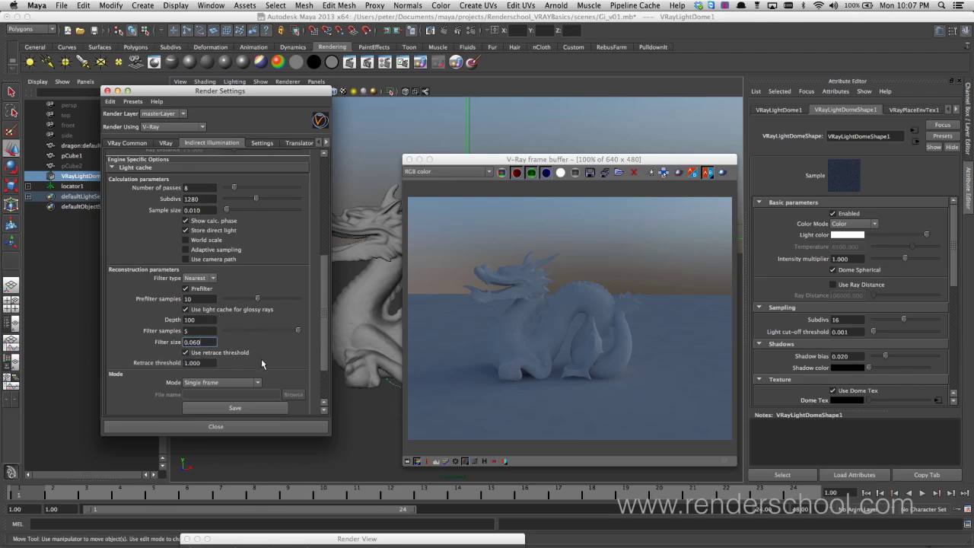
pyautogui.scroll(-2, 319, 338)
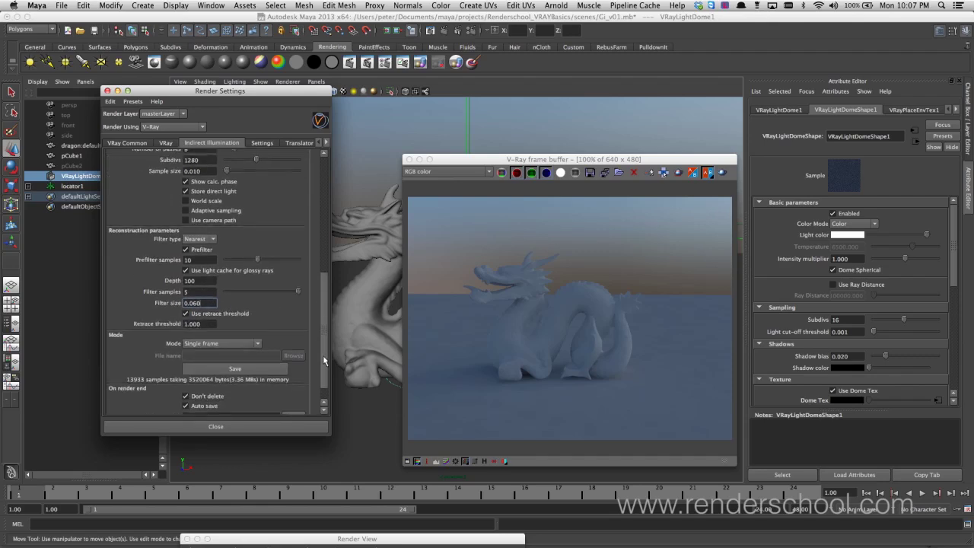
pyautogui.press('Tab')
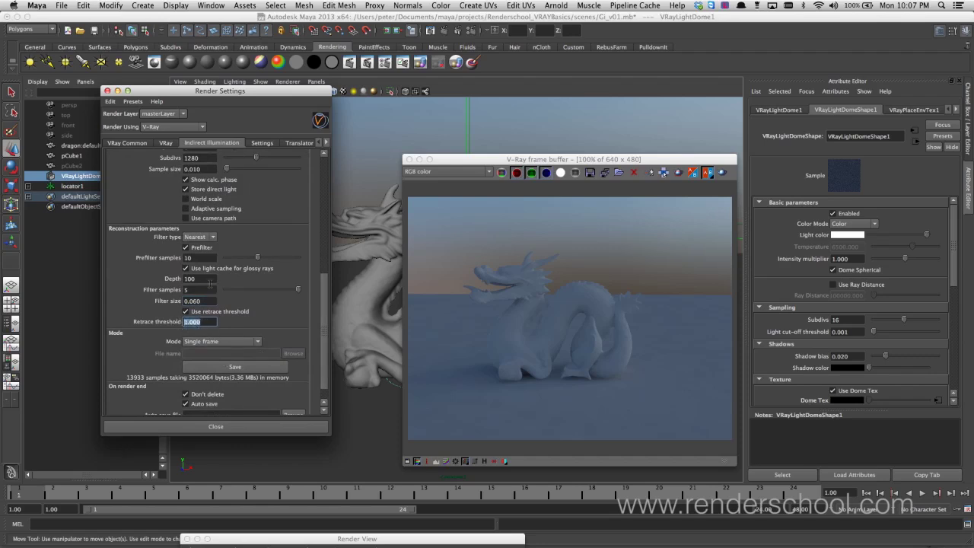
pyautogui.scroll(2, 324, 286)
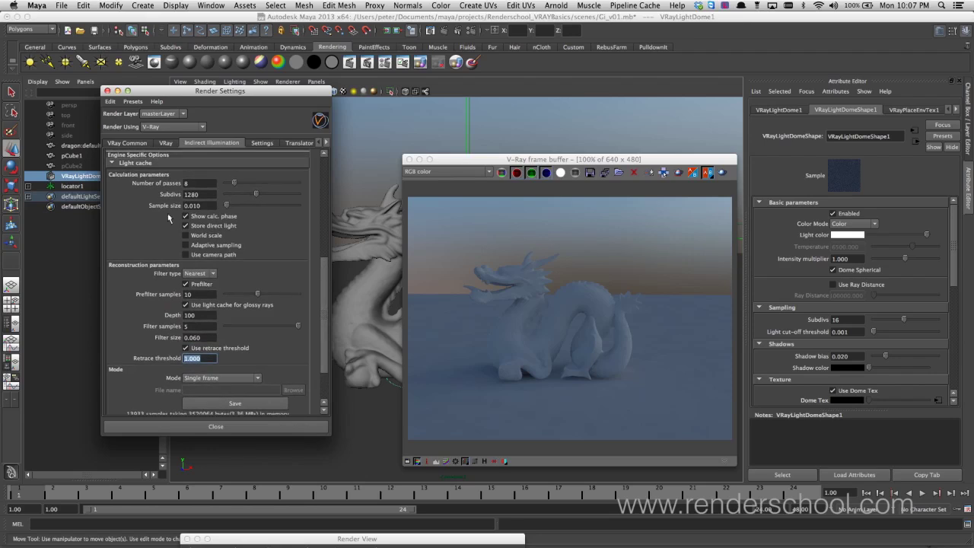
pyautogui.write('1.5')
pyautogui.press('Return')
pyautogui.click(207, 358)
pyautogui.doubleClick(208, 359)
pyautogui.click(248, 307)
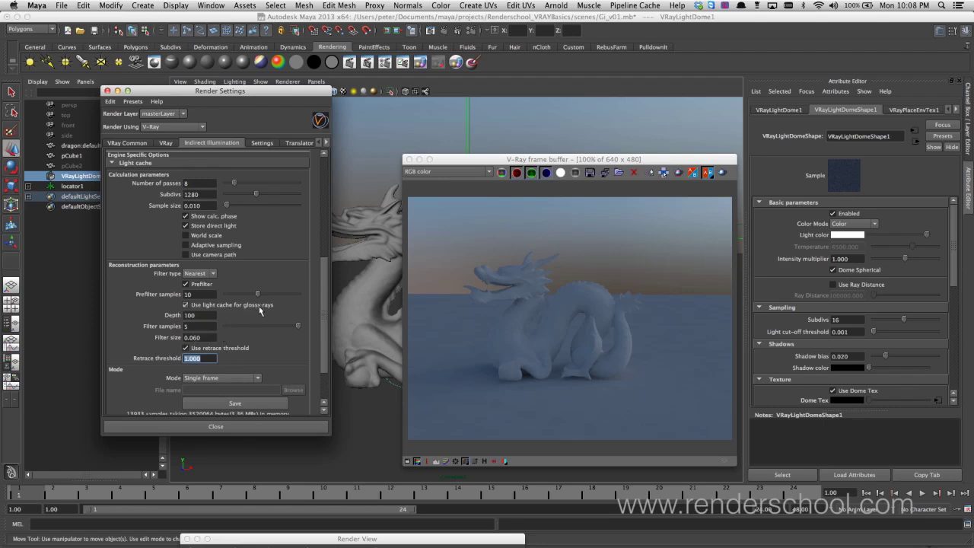
pyautogui.click(231, 349)
pyautogui.click(231, 350)
pyautogui.scroll(-1, 326, 391)
pyautogui.scroll(-3, 328, 391)
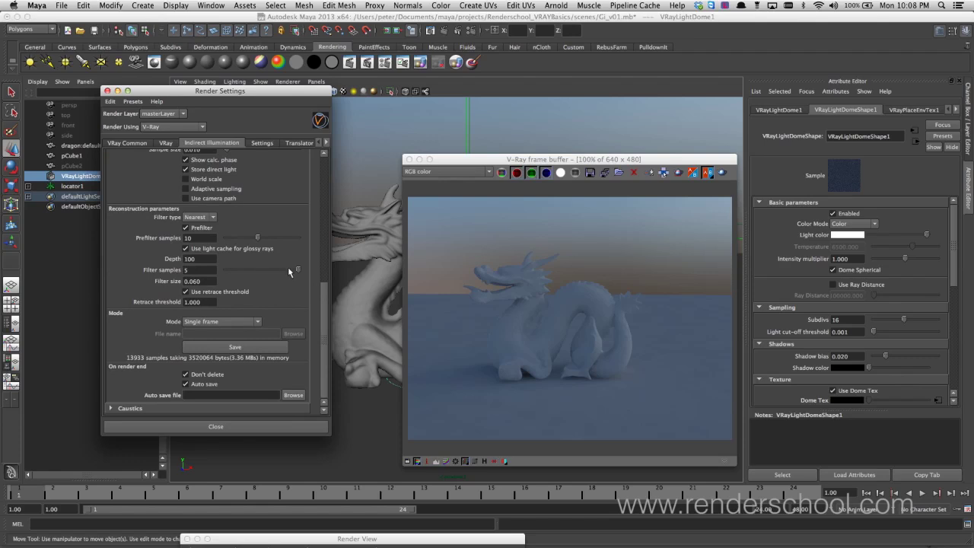
pyautogui.moveTo(320, 296); pyautogui.dragTo(319, 267)
pyautogui.scroll(3, 319, 267)
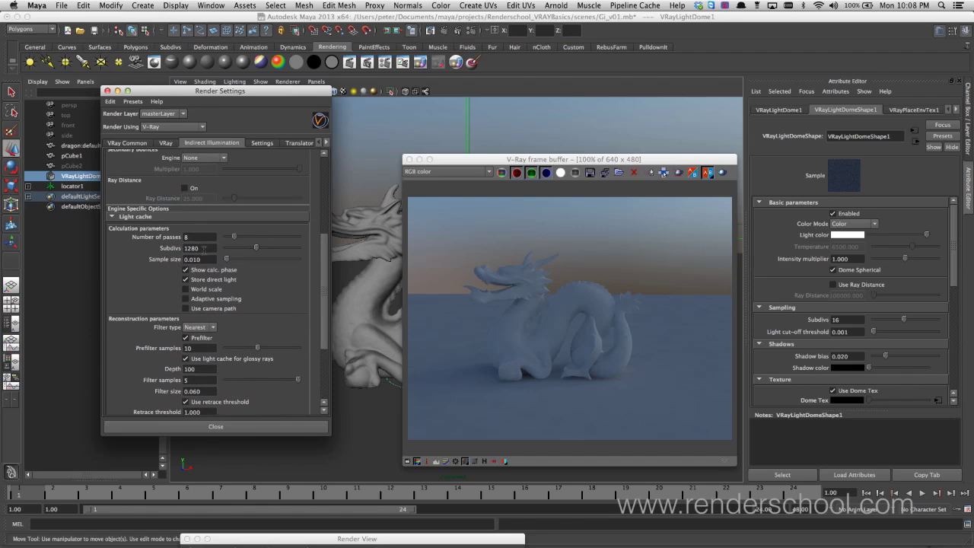
pyautogui.click(185, 308)
pyautogui.click(185, 308)
pyautogui.scroll(-3, 320, 340)
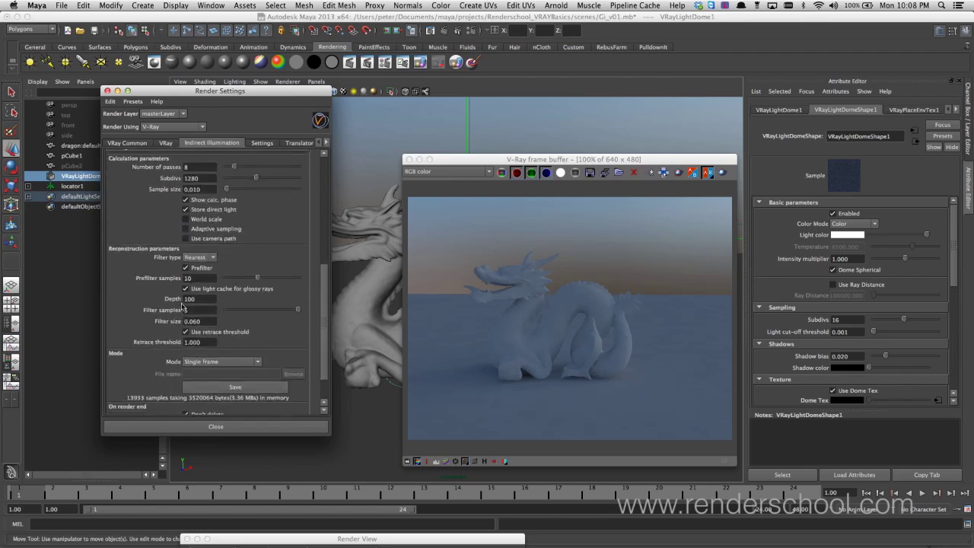
pyautogui.click(225, 362)
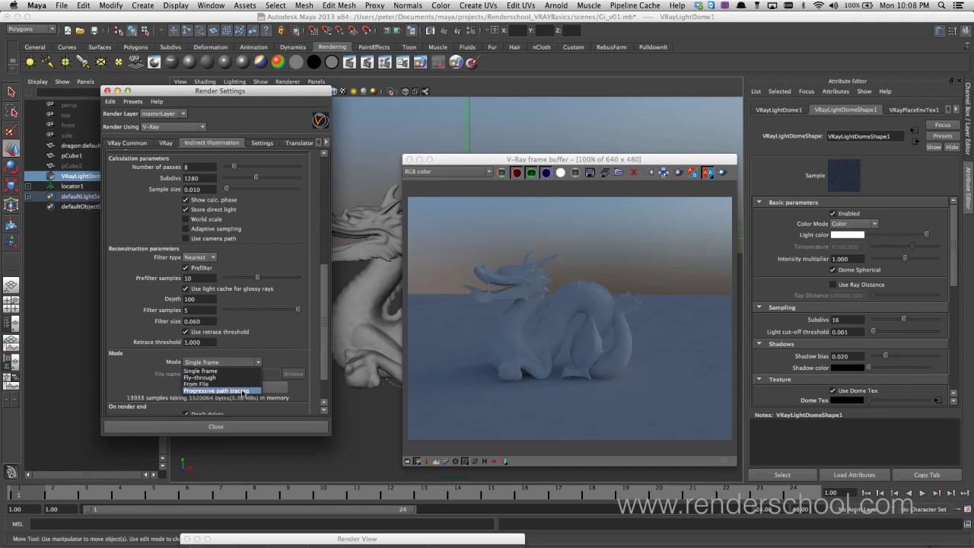
pyautogui.click(242, 371)
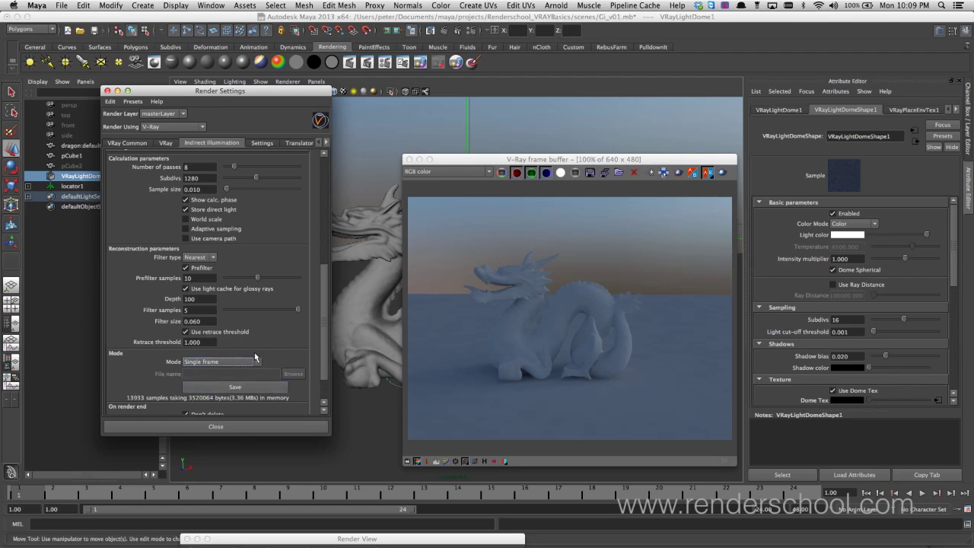
pyautogui.moveTo(321, 348); pyautogui.dragTo(325, 217)
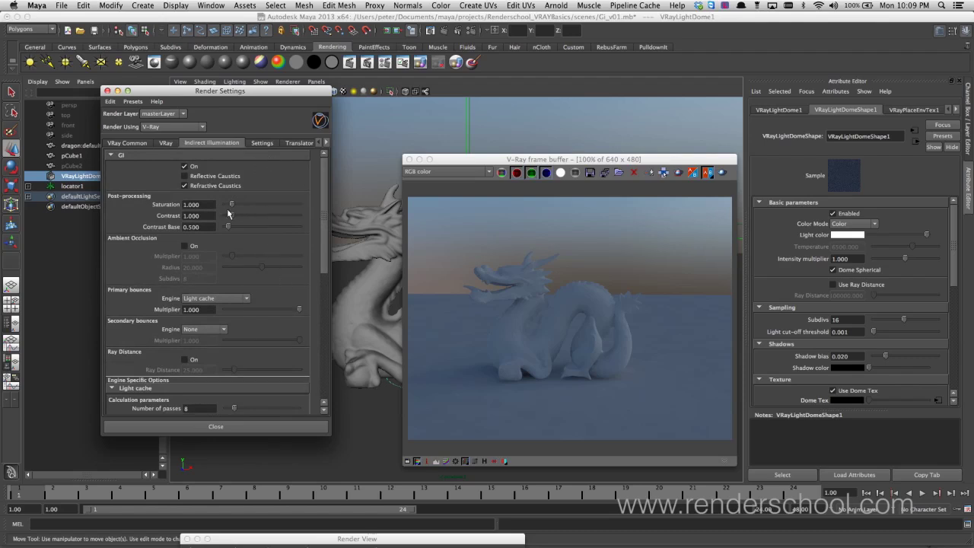
# - In Indirect Illumination, choose Irradiance map as primary engine and Light cache as secondary engine
pyautogui.scroll(-2, 323, 168)
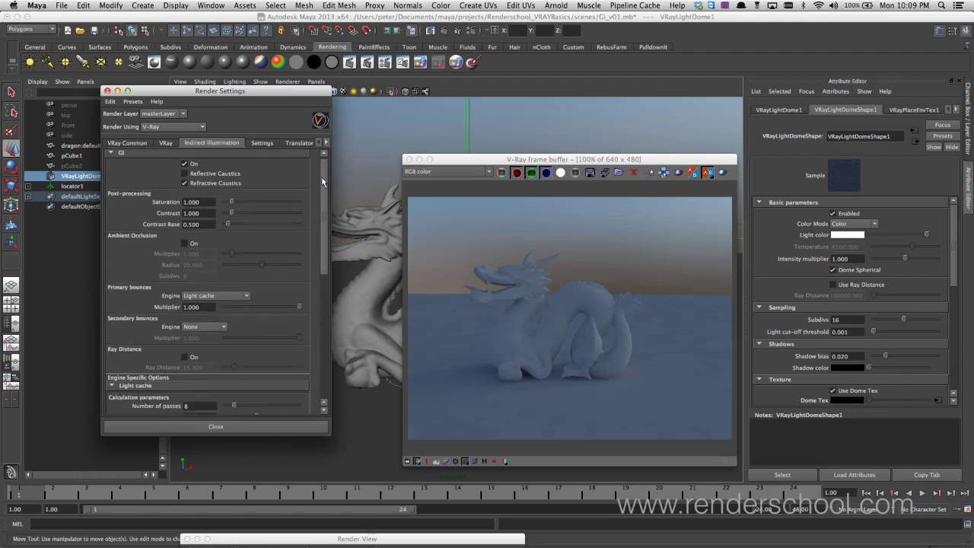
pyautogui.click(221, 267)
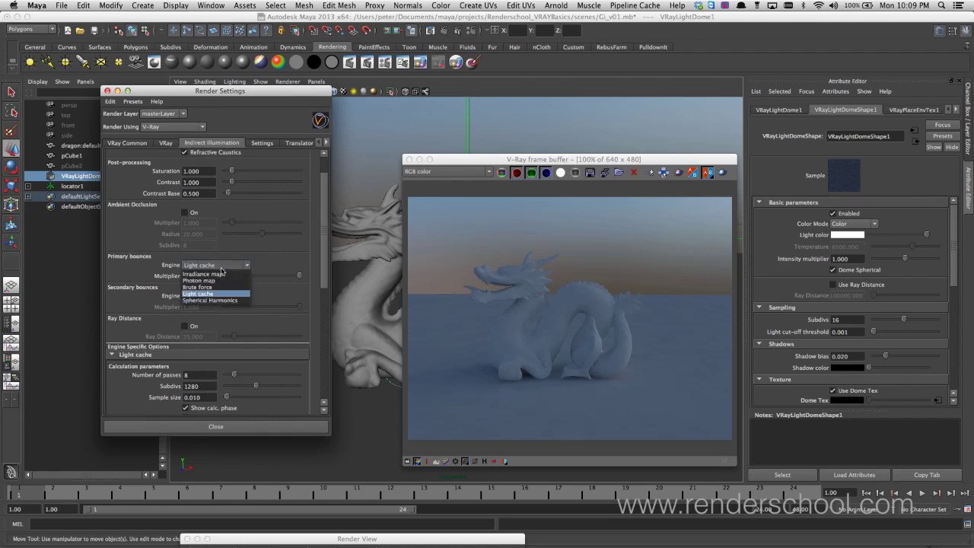
pyautogui.click(213, 273)
pyautogui.click(204, 296)
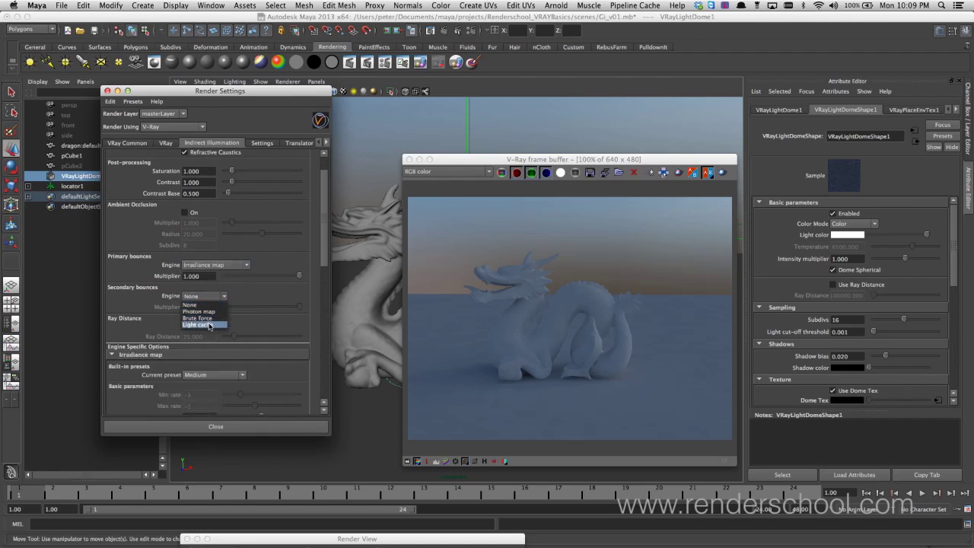
pyautogui.click(209, 325)
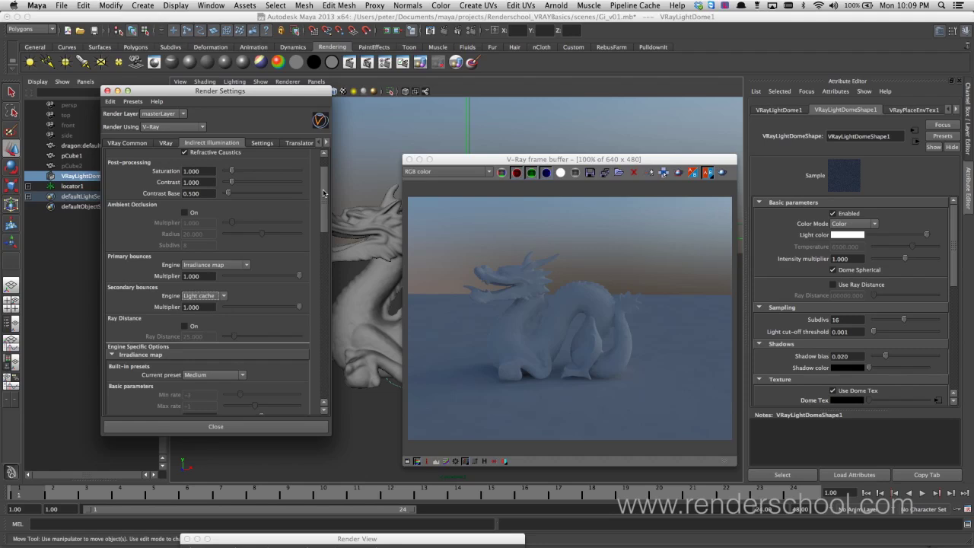
pyautogui.moveTo(323, 193); pyautogui.dragTo(323, 276)
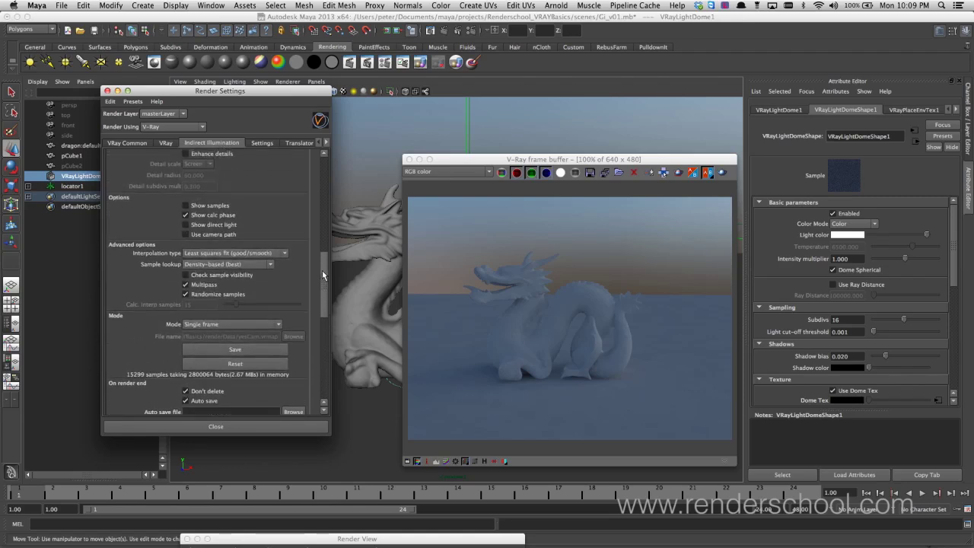
pyautogui.scroll(-5, 317, 297)
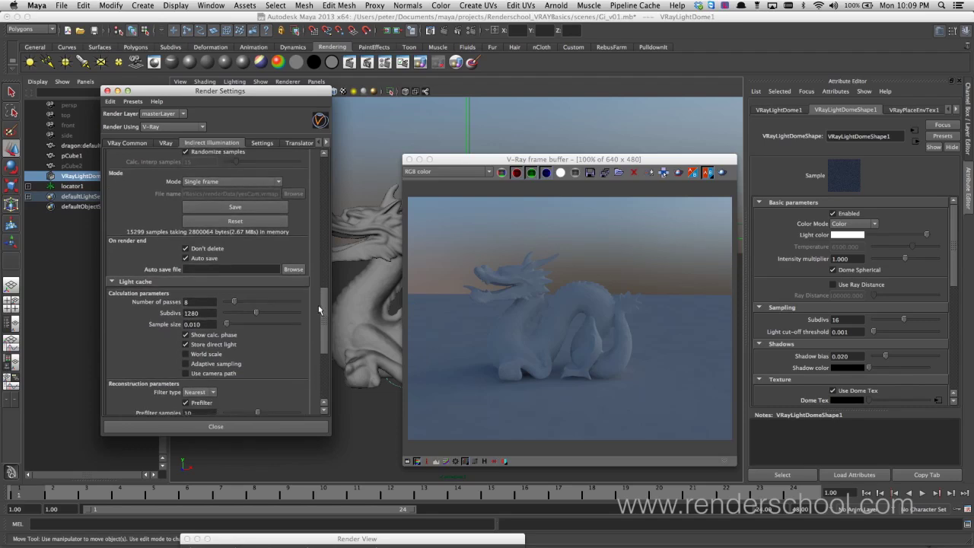
pyautogui.moveTo(321, 305); pyautogui.dragTo(320, 173)
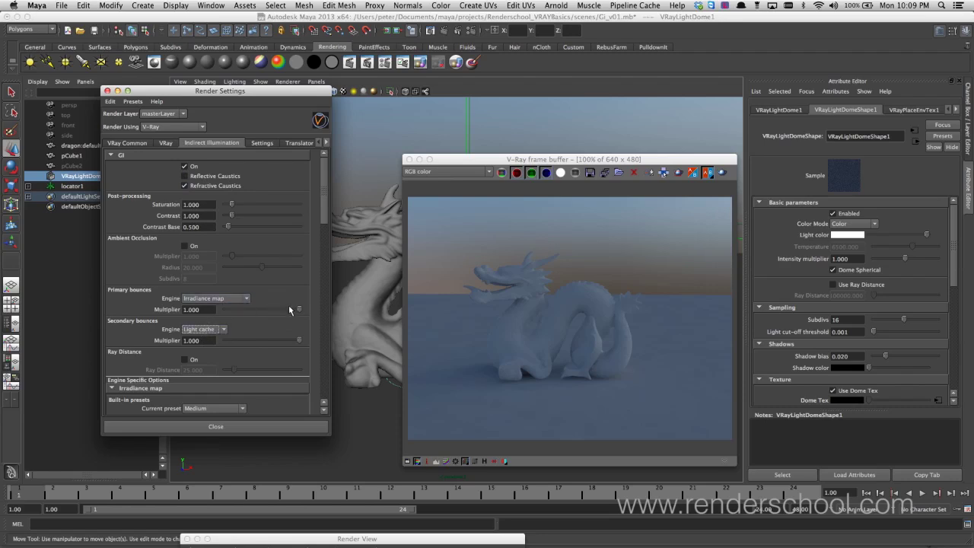
pyautogui.scroll(-10, 324, 231)
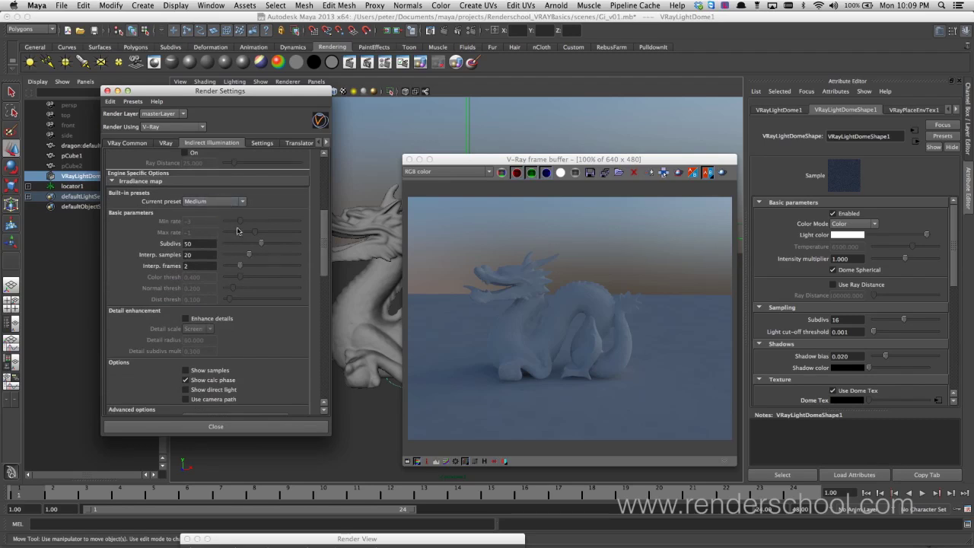
pyautogui.moveTo(319, 261); pyautogui.dragTo(324, 357)
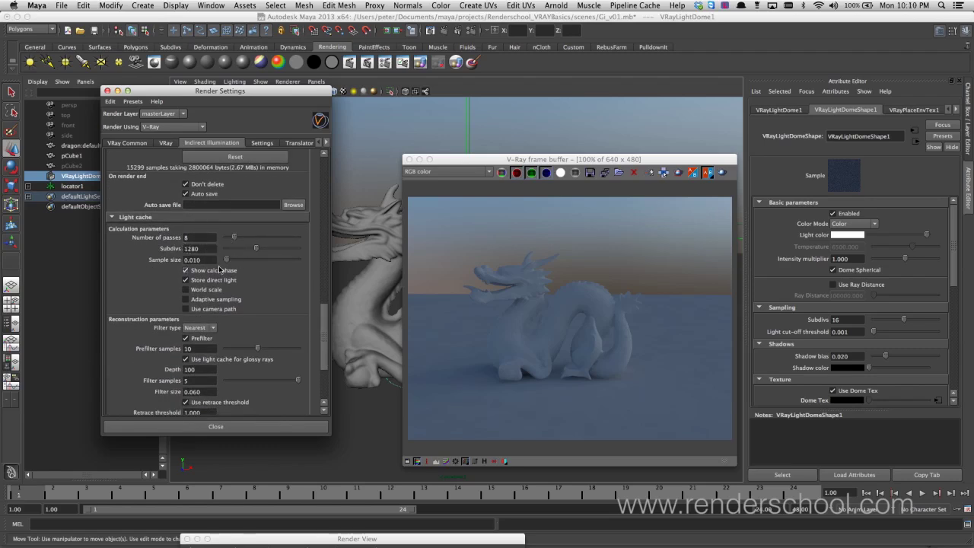
pyautogui.moveTo(327, 317); pyautogui.dragTo(325, 335)
pyautogui.scroll(-2, 325, 334)
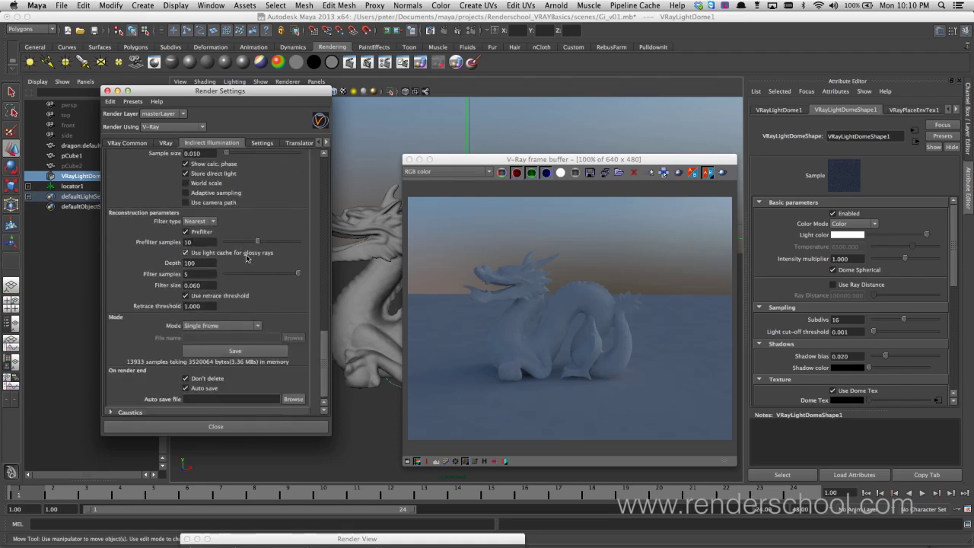
# - Untick light cache for glossy rays and retrace threshold, then render the dragon in the V-Ray frame buffer
pyautogui.click(225, 254)
pyautogui.click(233, 295)
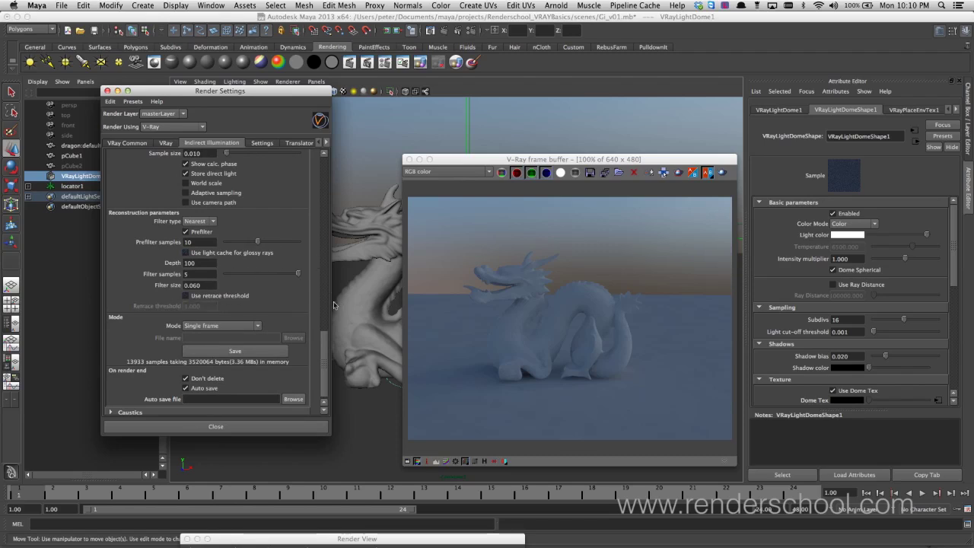
pyautogui.moveTo(325, 351); pyautogui.dragTo(325, 190)
pyautogui.click(723, 172)
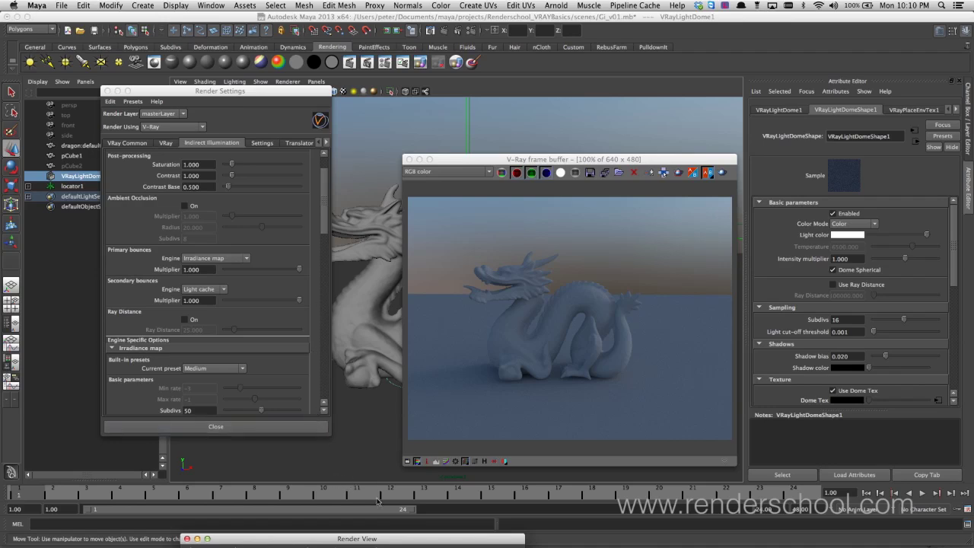
pyautogui.moveTo(389, 540)
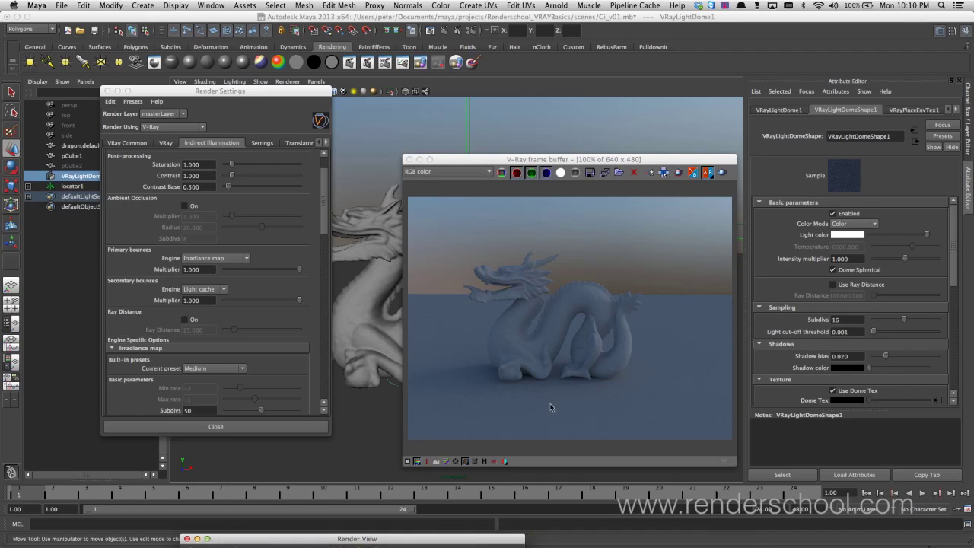